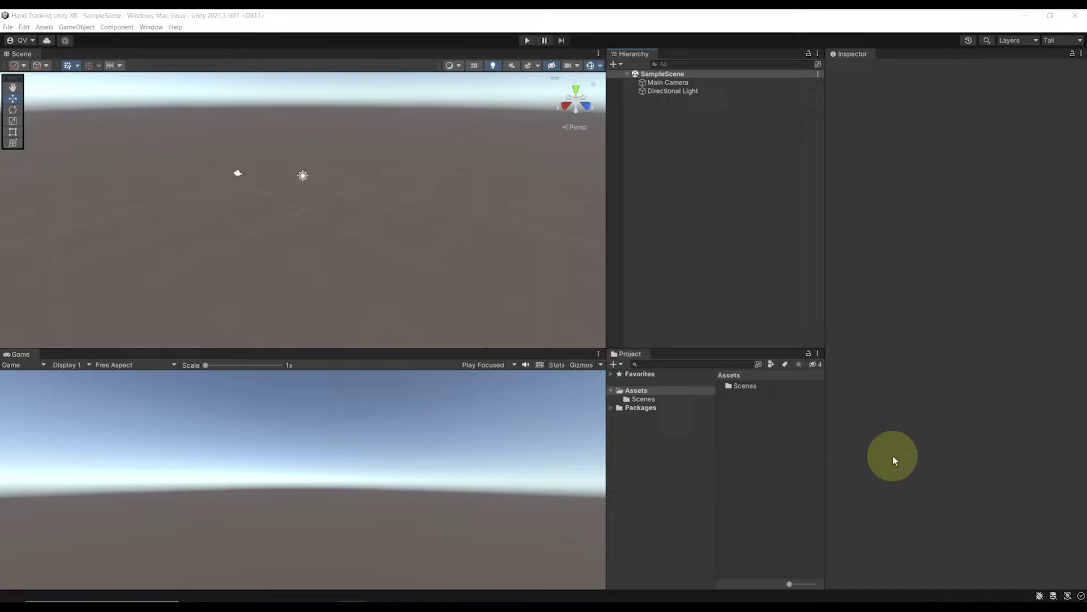
Install the XR Plug-in Management package from Project Settings
{"action": "left_click", "coordinate": [24, 27]}
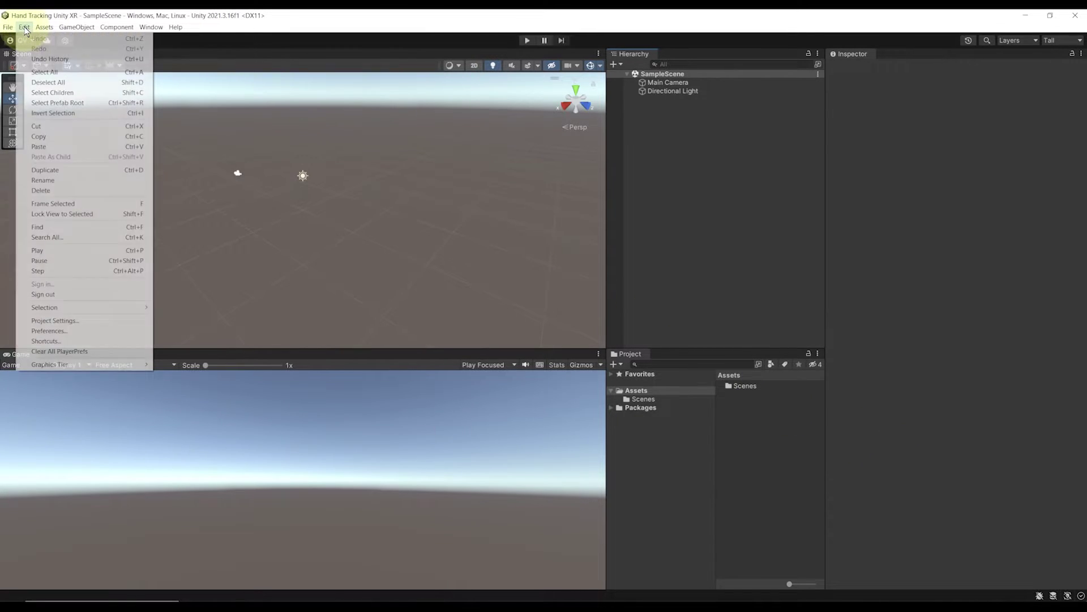
{"action": "left_click", "coordinate": [57, 320]}
{"action": "left_click", "coordinate": [264, 353]}
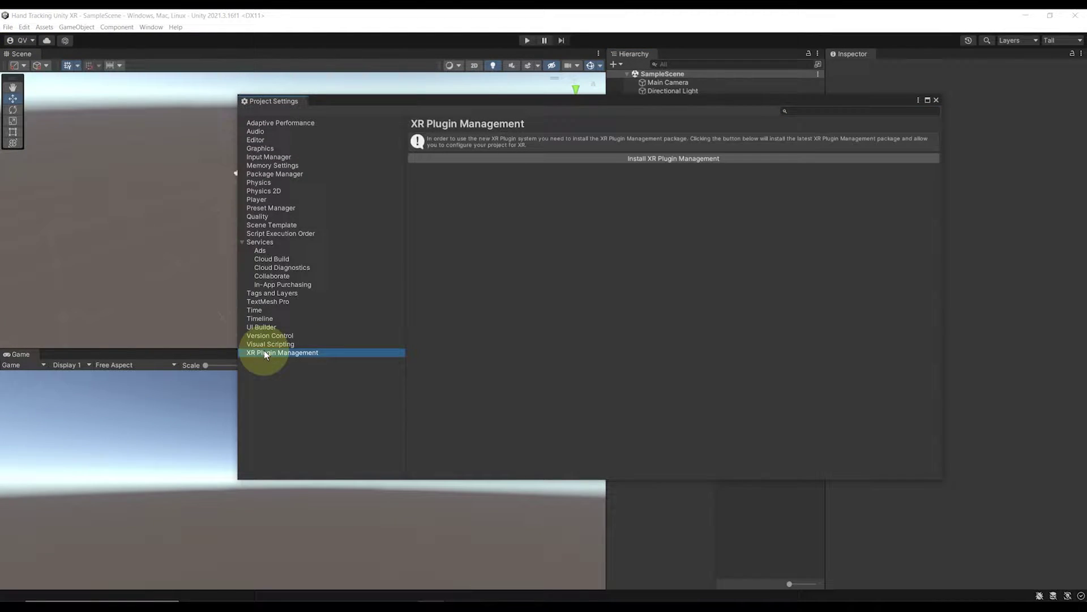
{"action": "left_click", "coordinate": [664, 161]}
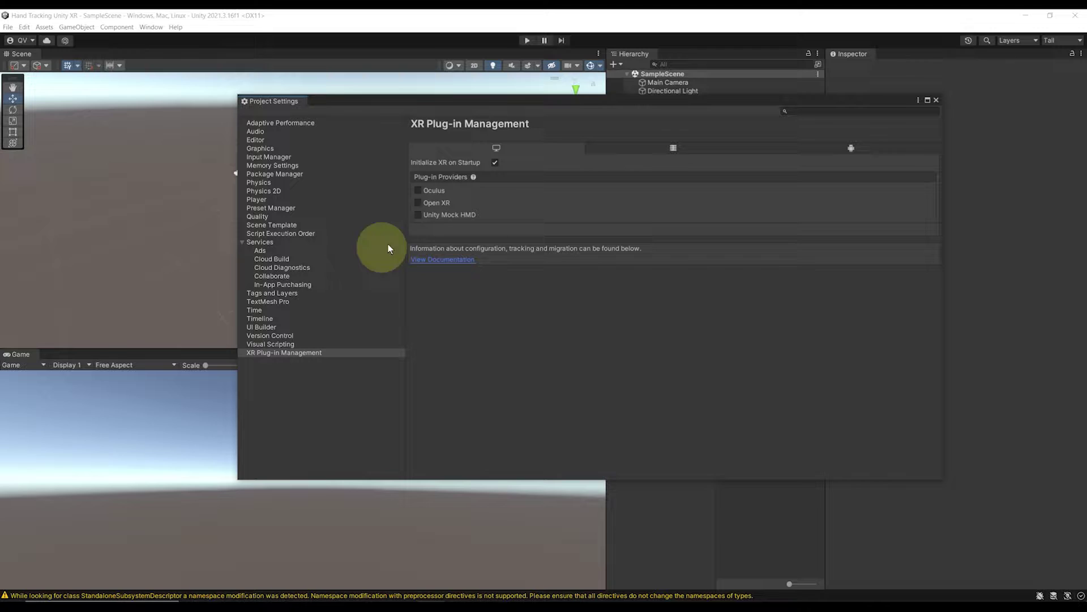
Enable OpenXR as the provider on the PC and Android tabs, accepting the restart warning
{"action": "left_click", "coordinate": [439, 203]}
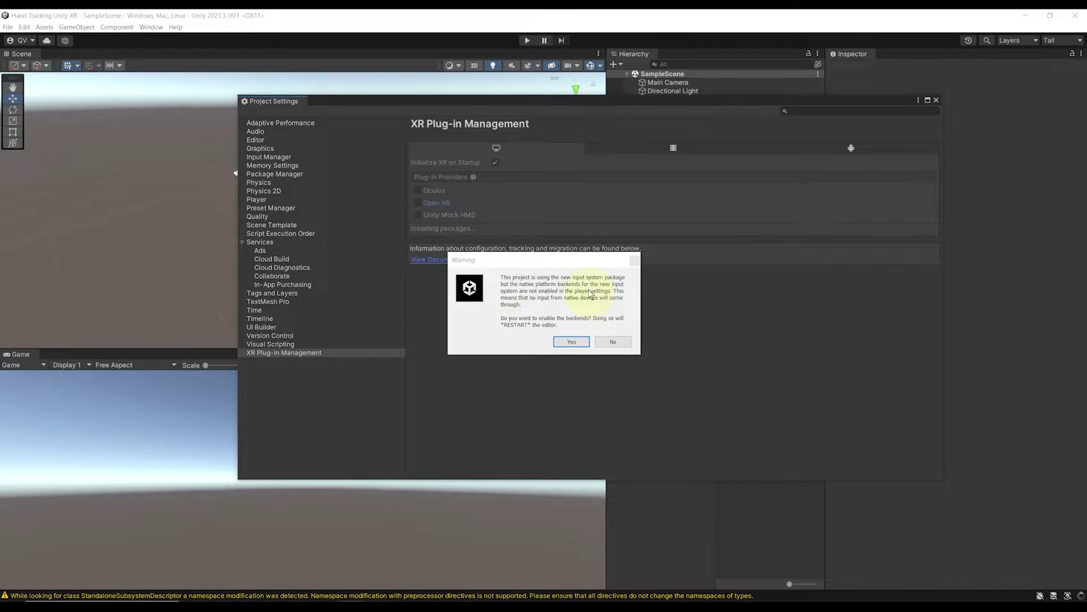
{"action": "left_click", "coordinate": [566, 340]}
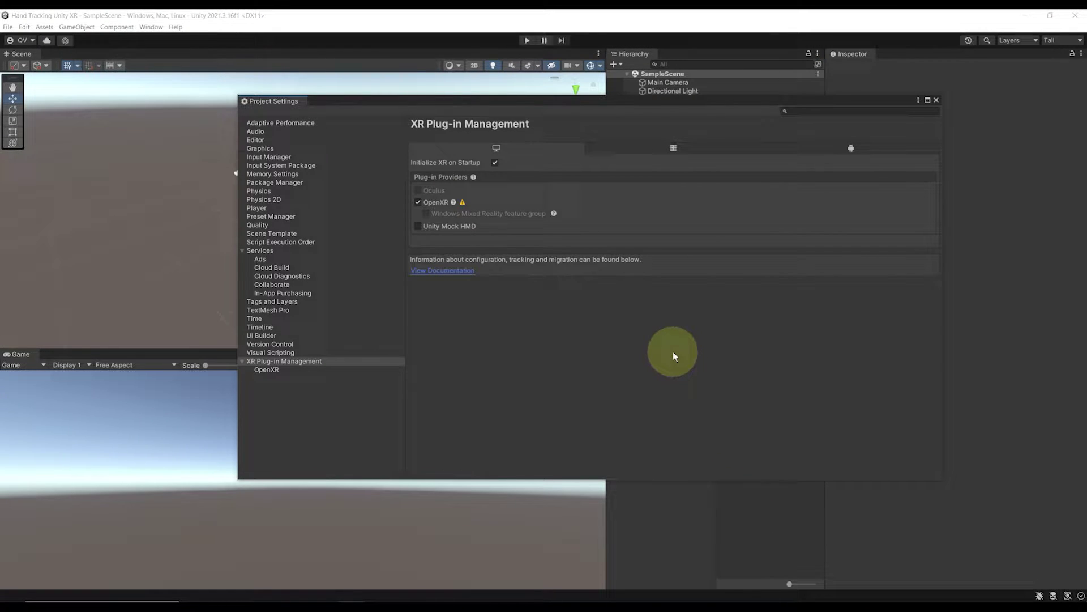
{"action": "left_click", "coordinate": [844, 150]}
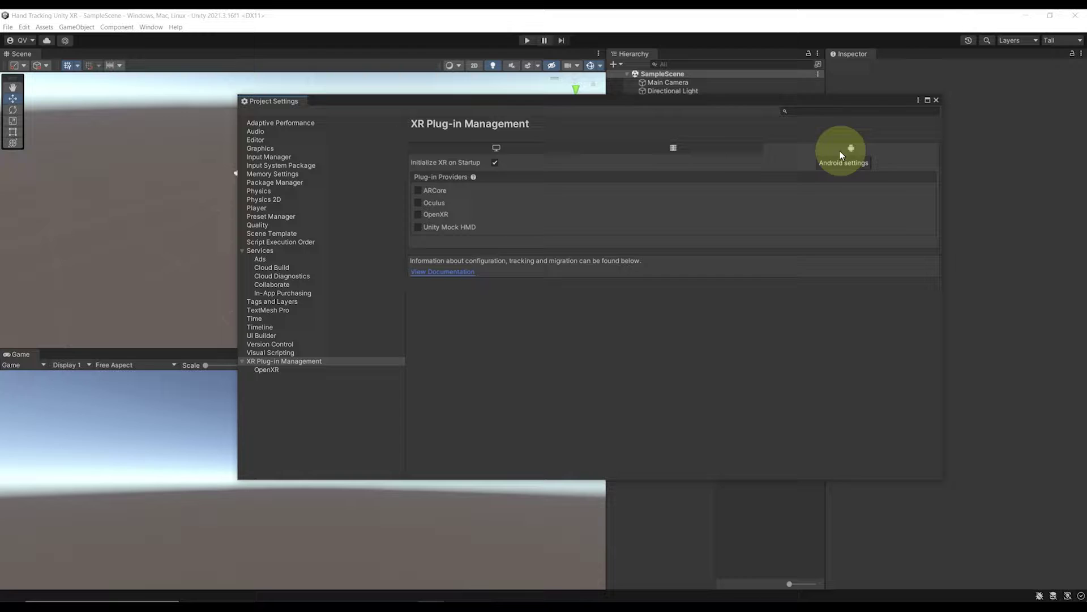
{"action": "left_click", "coordinate": [418, 214]}
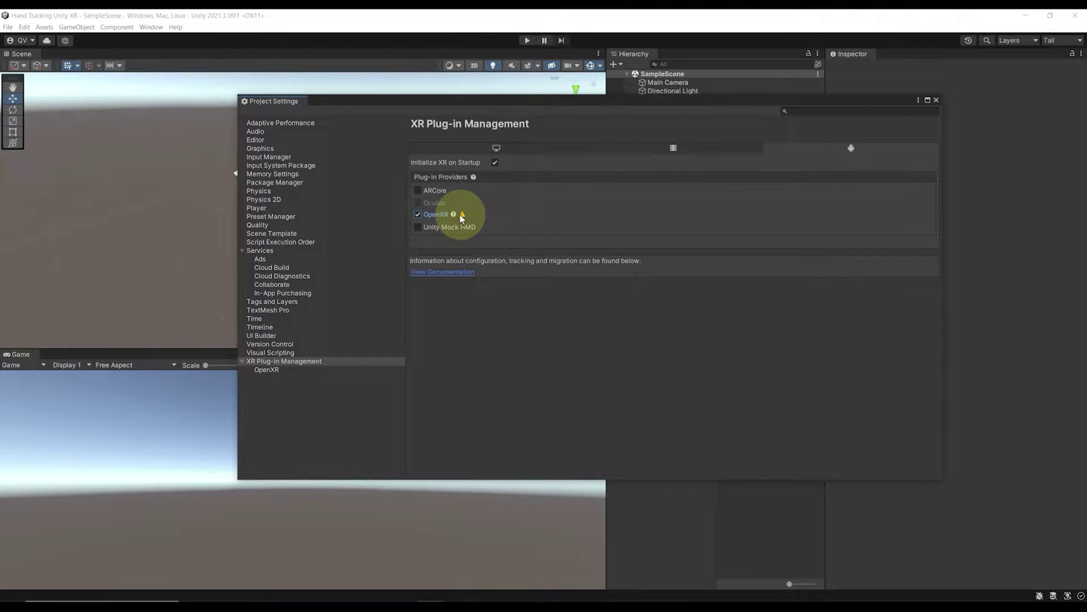
{"action": "left_click", "coordinate": [505, 148]}
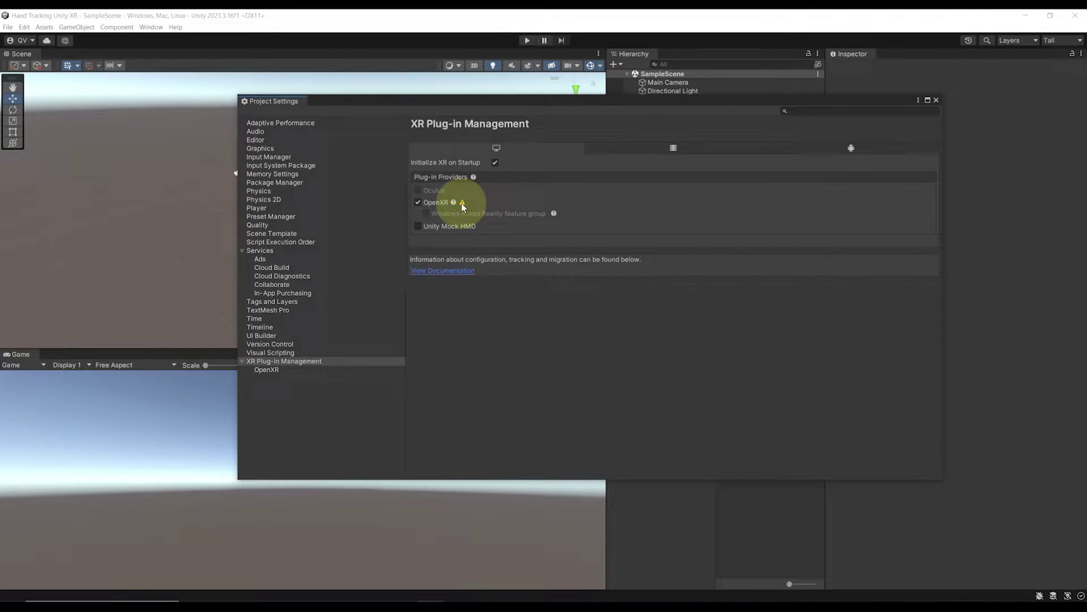
Add the Eye Gaze, HTC Vive, Khronos Simple, Microsoft Hand, Oculus Touch, Microsoft Motion and Valve Index profiles for desktop
{"action": "left_click", "coordinate": [286, 368]}
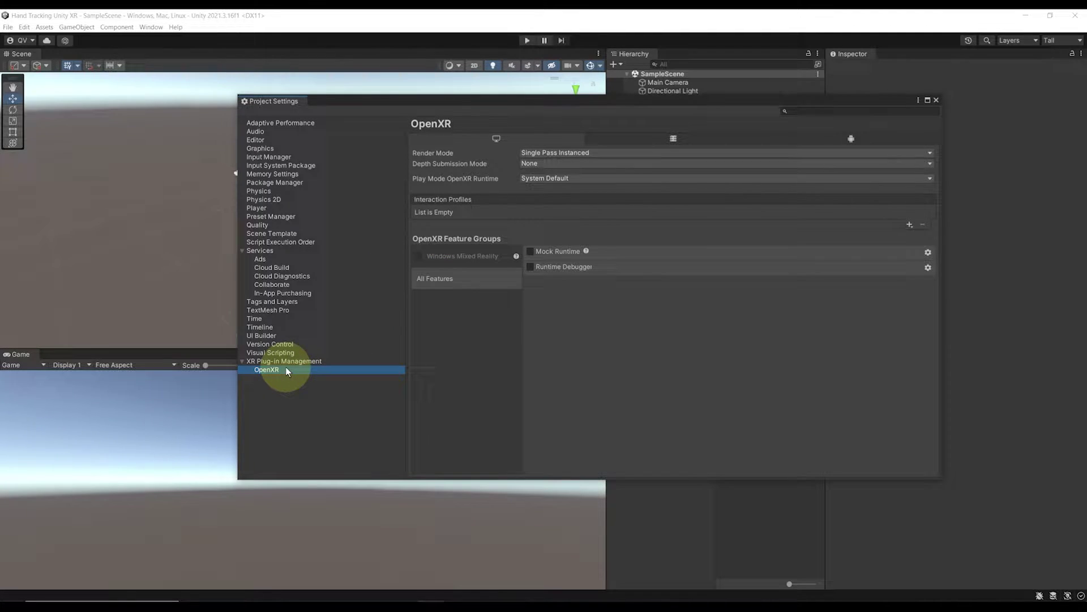
{"action": "left_click", "coordinate": [909, 226]}
{"action": "left_click", "coordinate": [957, 234]}
{"action": "left_click", "coordinate": [909, 225]}
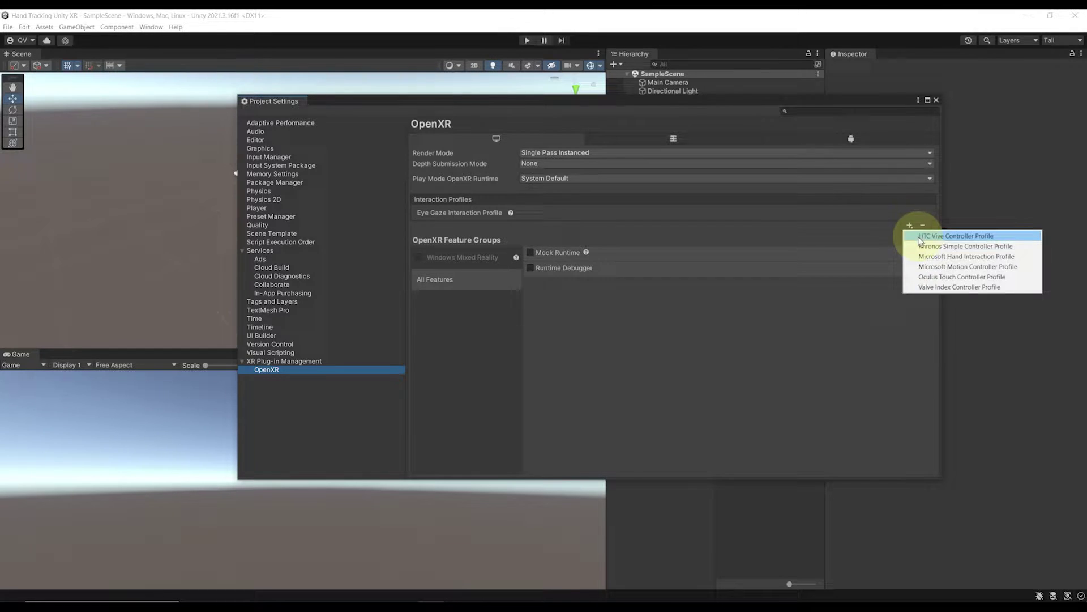
{"action": "left_click", "coordinate": [955, 257]}
{"action": "left_click", "coordinate": [909, 237]}
{"action": "left_click", "coordinate": [966, 268]}
{"action": "left_click", "coordinate": [908, 251]}
{"action": "left_click", "coordinate": [907, 262]}
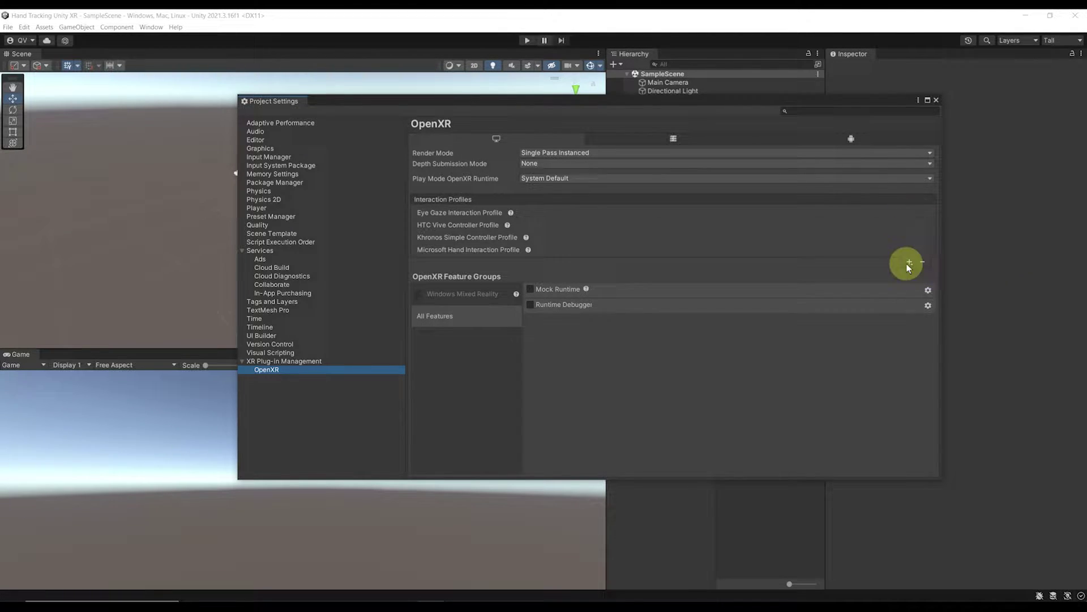
{"action": "left_click", "coordinate": [906, 263]}
{"action": "left_click", "coordinate": [908, 273]}
{"action": "left_click", "coordinate": [908, 274]}
{"action": "left_click", "coordinate": [909, 284]}
{"action": "left_click", "coordinate": [910, 285]}
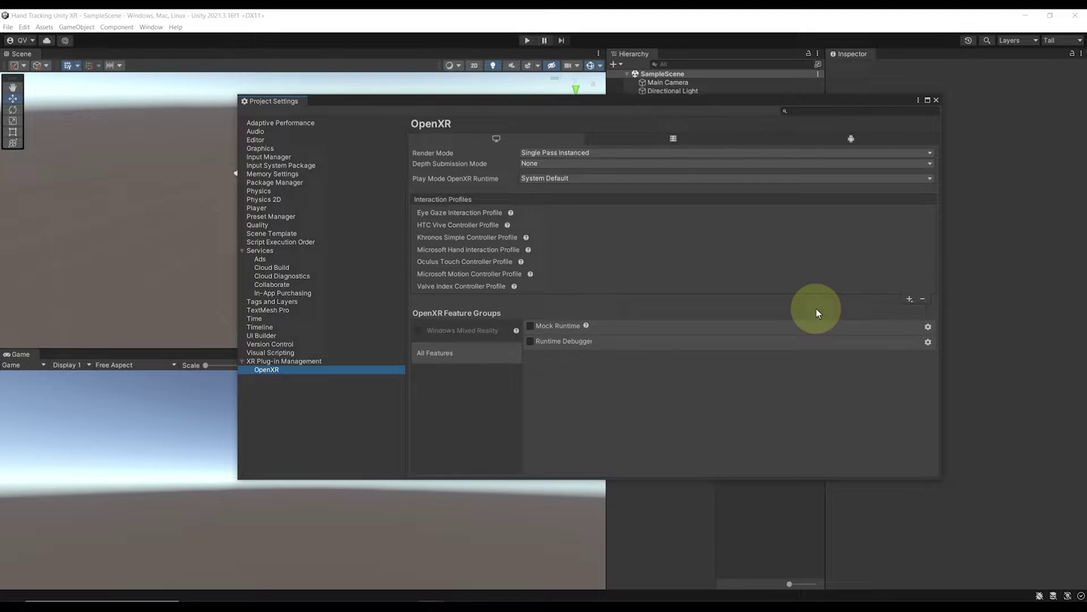
On Android, add the Oculus Touch Controller Profile and enable Oculus Quest Support
{"action": "left_click", "coordinate": [849, 140]}
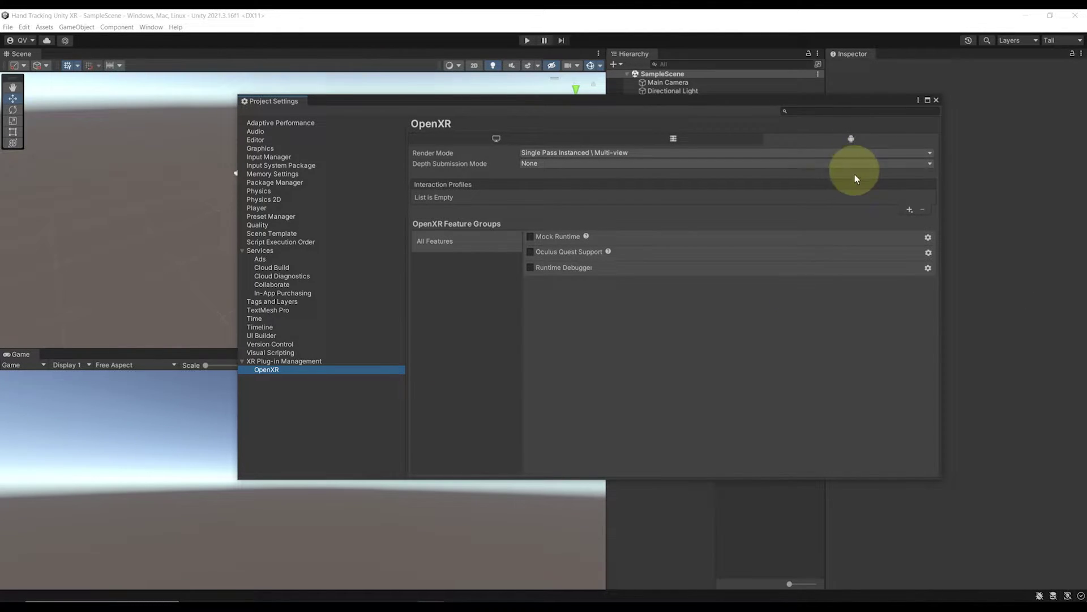
{"action": "left_click", "coordinate": [909, 209]}
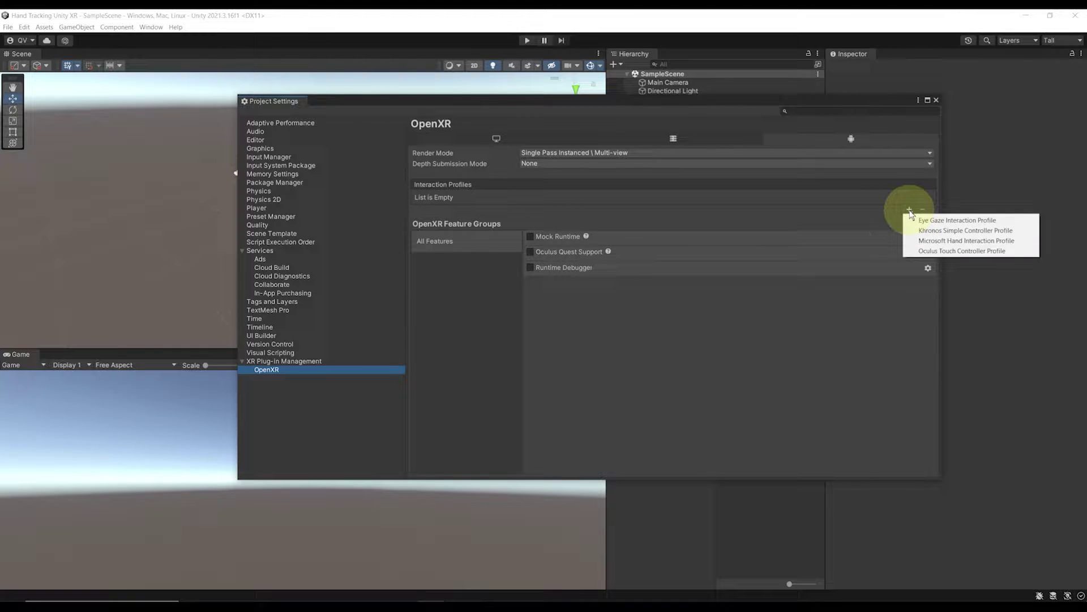
{"action": "left_click", "coordinate": [930, 252]}
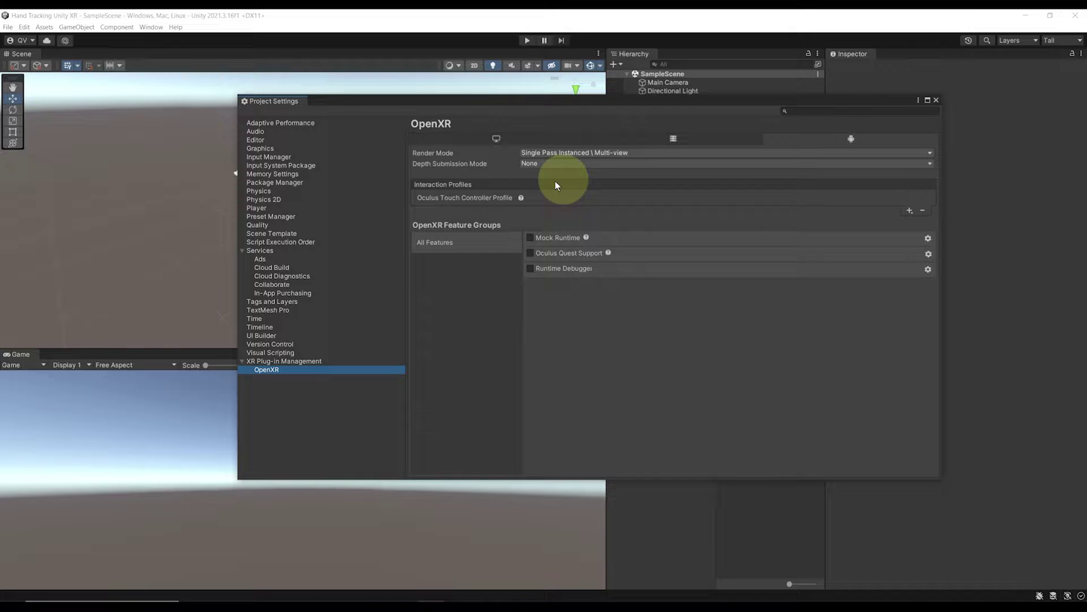
{"action": "left_click", "coordinate": [530, 253]}
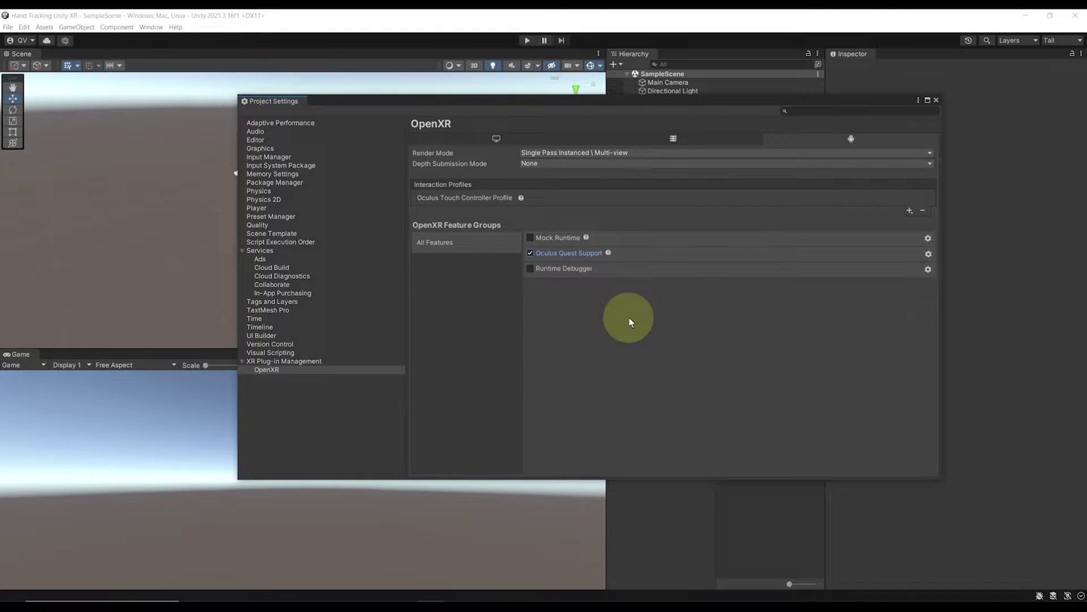
{"action": "left_click_drag", "start_coordinate": [637, 101], "coordinate": [640, 176]}
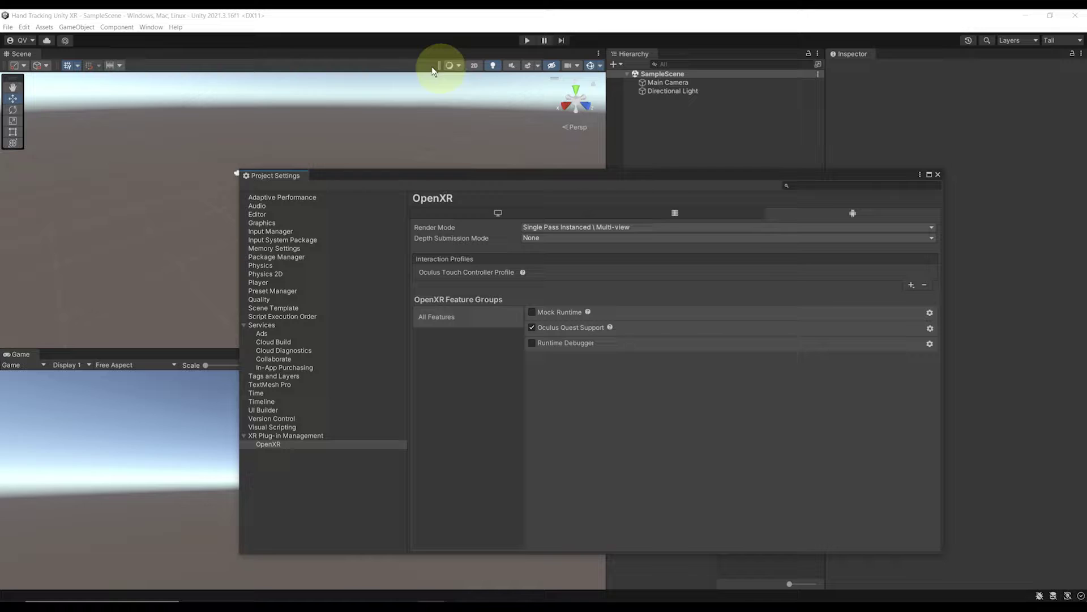
Open the Package Manager and view the installed OpenXR Plugin 1.5.3 details
{"action": "left_click", "coordinate": [151, 26]}
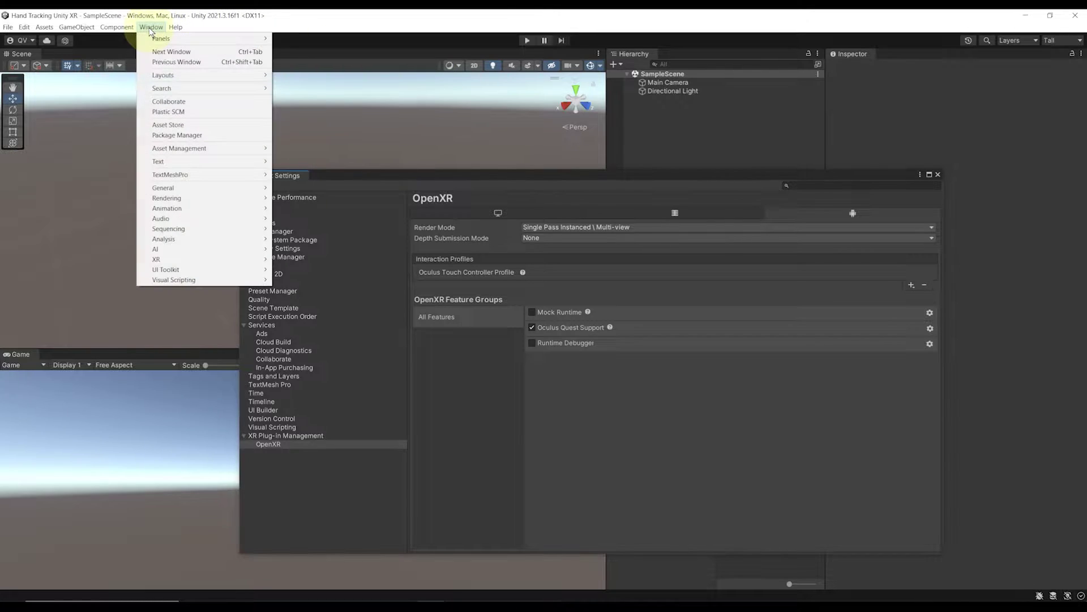
{"action": "left_click", "coordinate": [177, 135]}
{"action": "left_click_drag", "start_coordinate": [314, 132], "coordinate": [351, 158]}
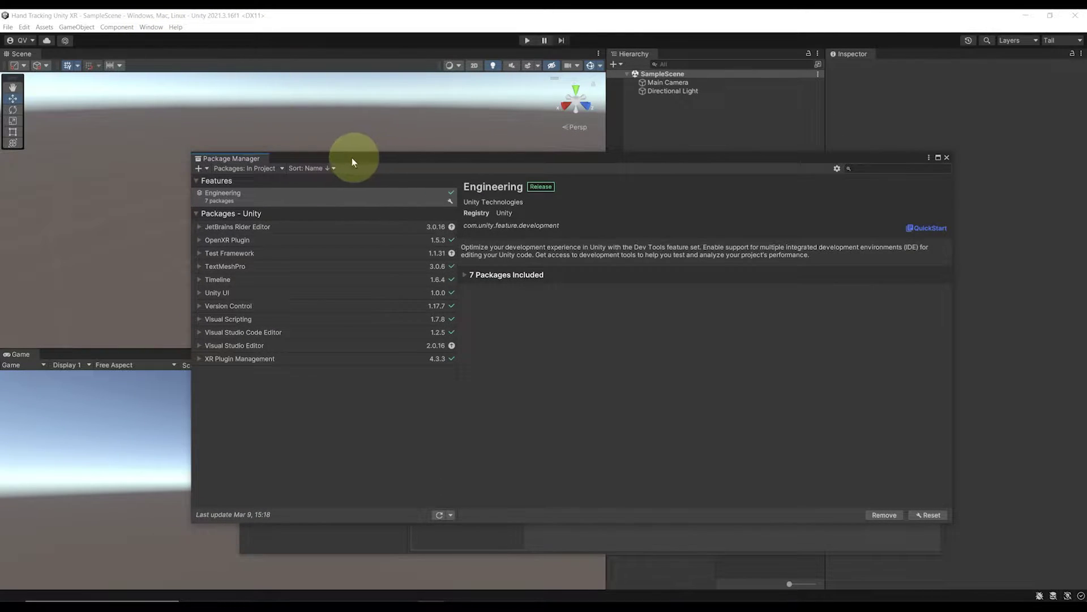
{"action": "left_click", "coordinate": [267, 168]}
{"action": "left_click", "coordinate": [260, 187]}
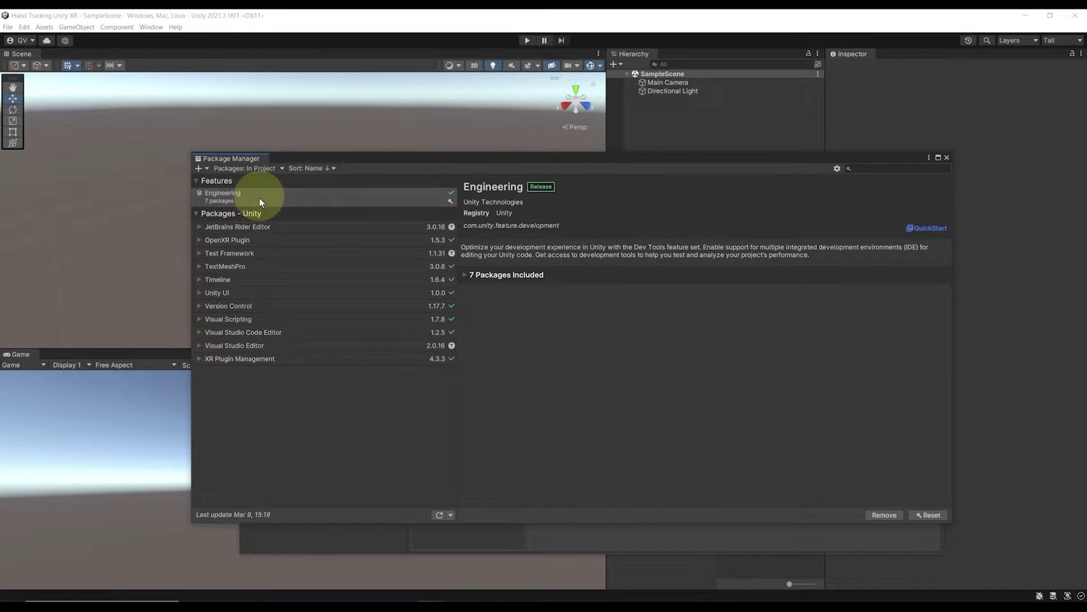
{"action": "left_click", "coordinate": [258, 239]}
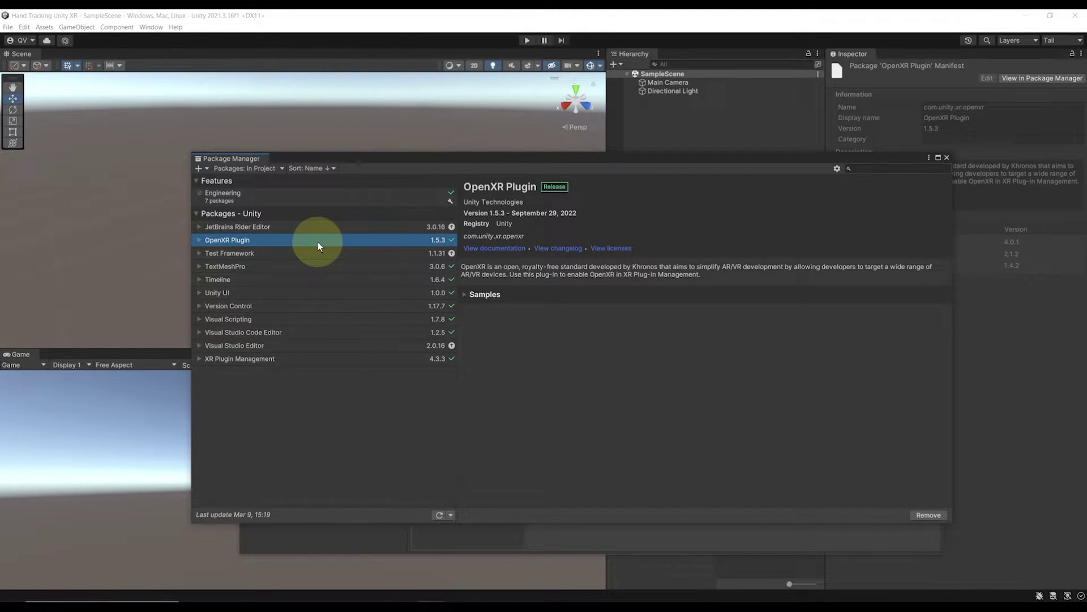
Add the package com.unity.xr.openxr by name to update it to 1.7.0
{"action": "left_click", "coordinate": [207, 170]}
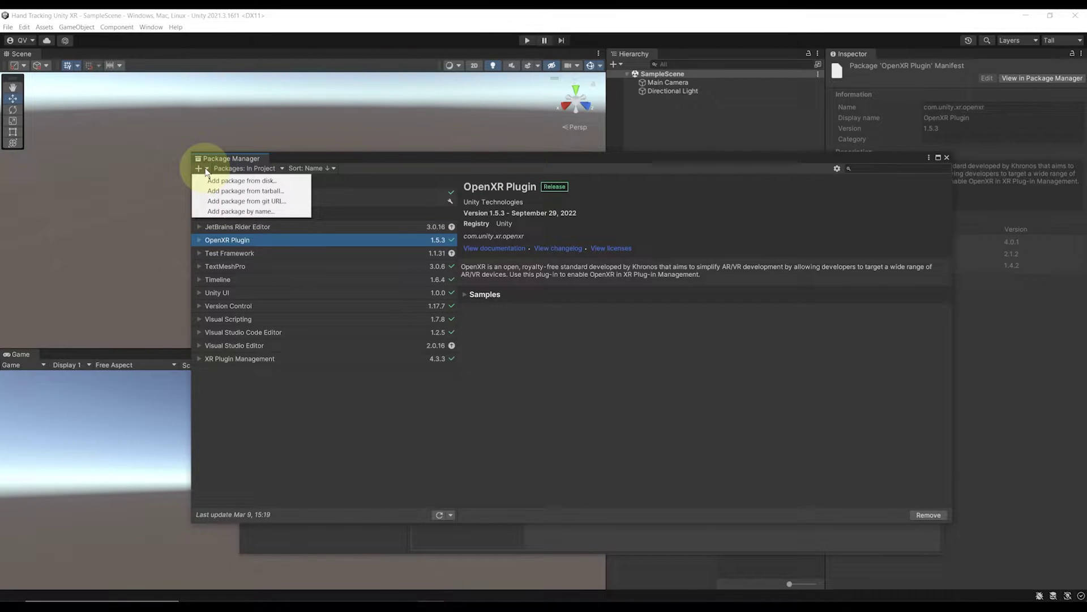
{"action": "left_click", "coordinate": [226, 210]}
{"action": "type", "text": "com."}
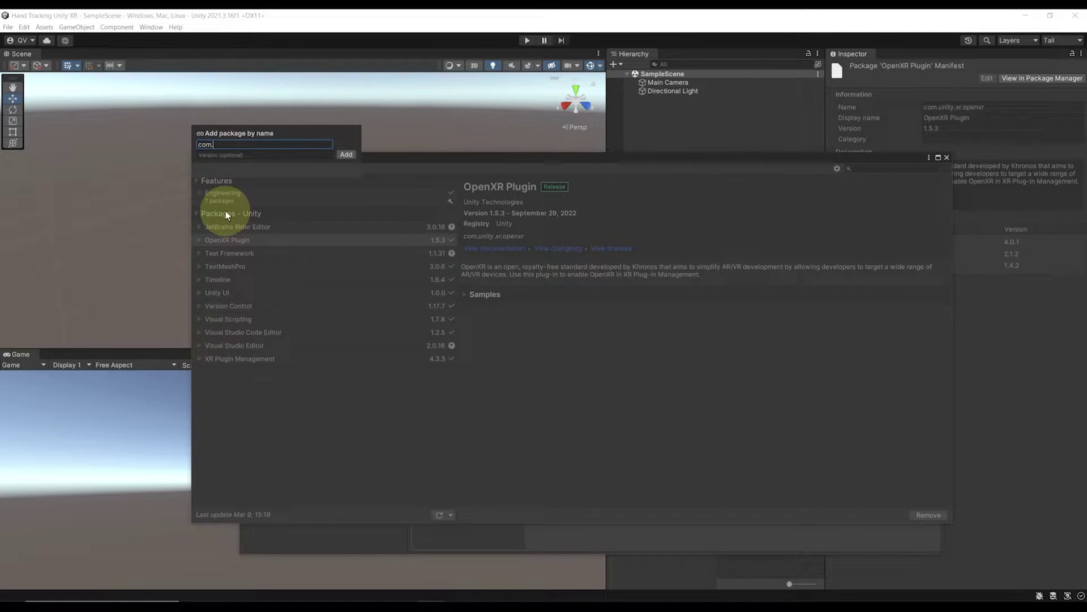
{"action": "type", "text": "unity.xr.openxr"}
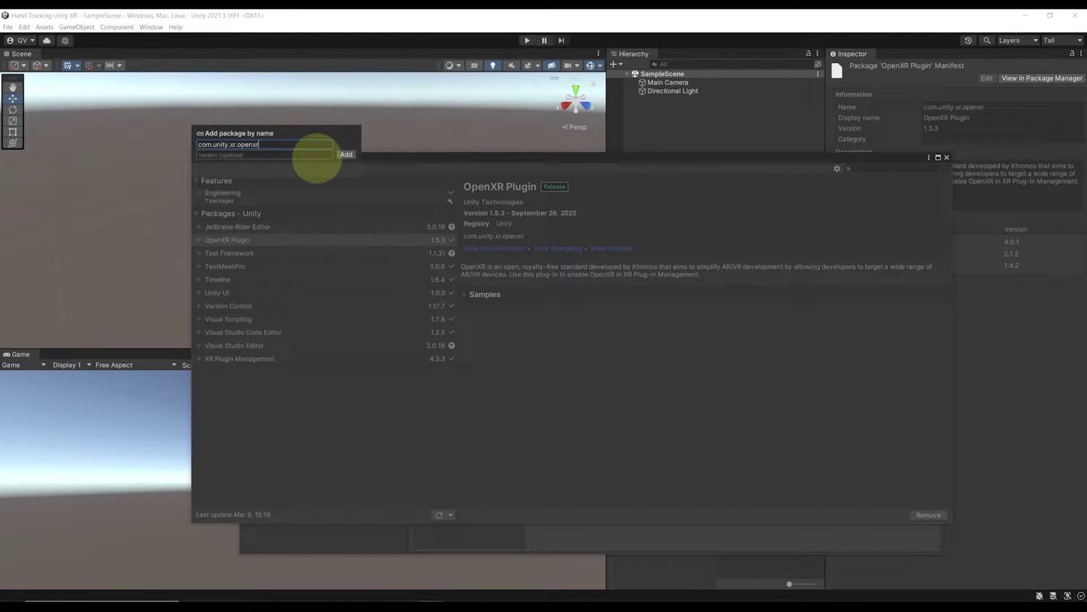
{"action": "left_click", "coordinate": [346, 154]}
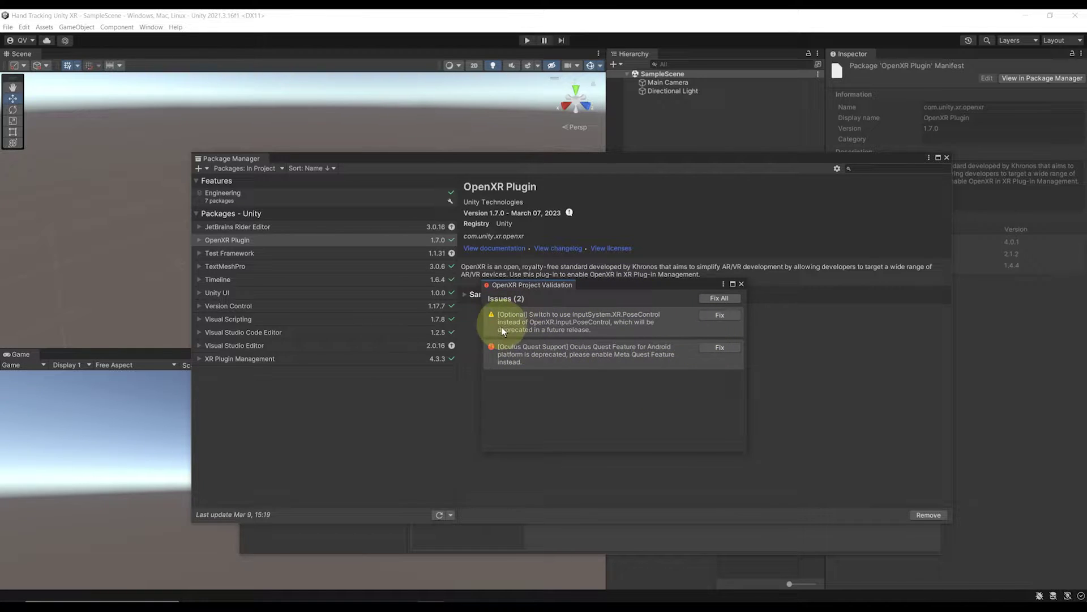
Fix all OpenXR validation issues, then close the validation window and Package Manager
{"action": "left_click", "coordinate": [721, 299]}
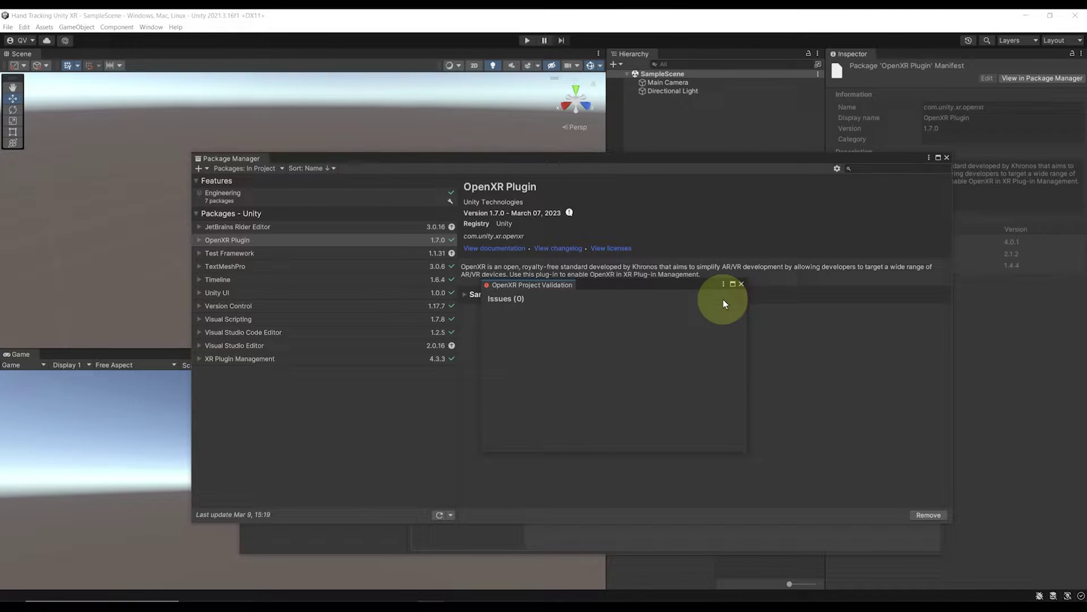
{"action": "left_click", "coordinate": [741, 284]}
{"action": "left_click", "coordinate": [946, 158]}
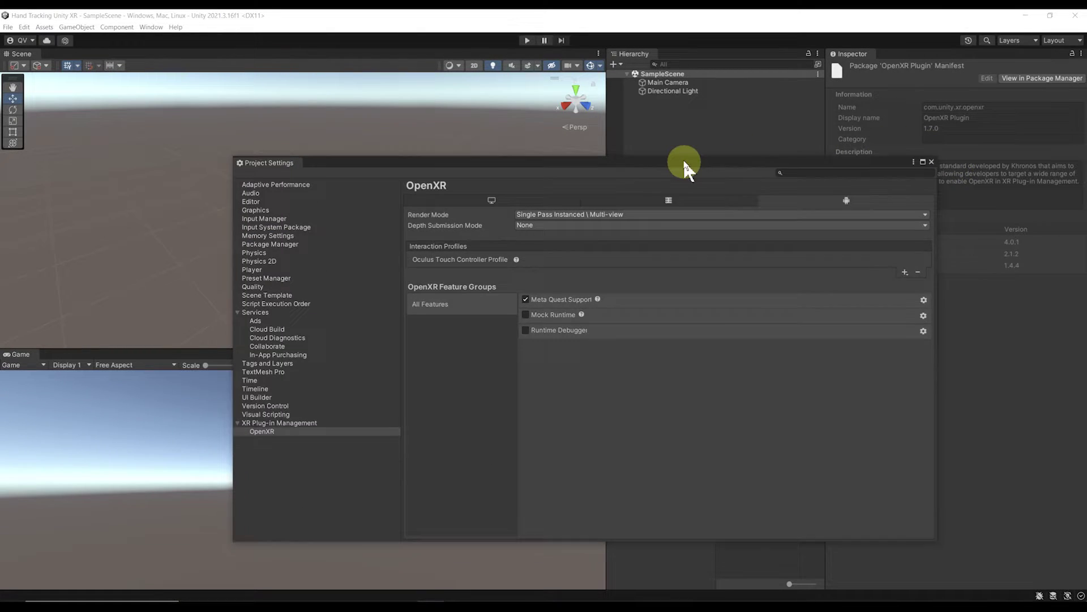
{"action": "left_click_drag", "start_coordinate": [683, 163], "coordinate": [677, 142]}
Fix the remaining restart-required OpenXR issue, accept the restart, and close Project Settings
{"action": "left_click", "coordinate": [450, 180]}
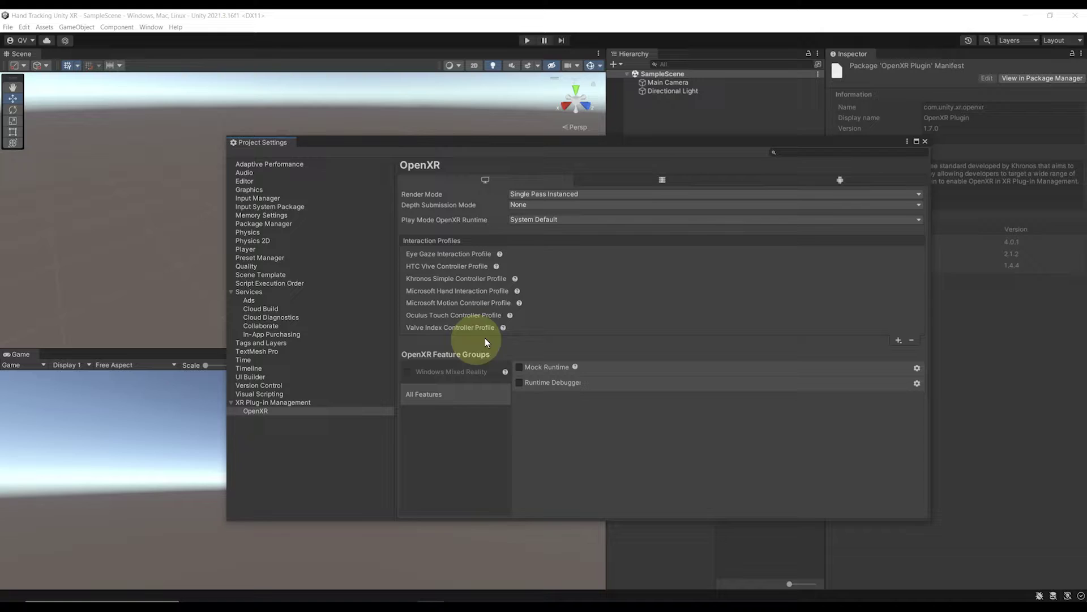
{"action": "left_click", "coordinate": [299, 403]}
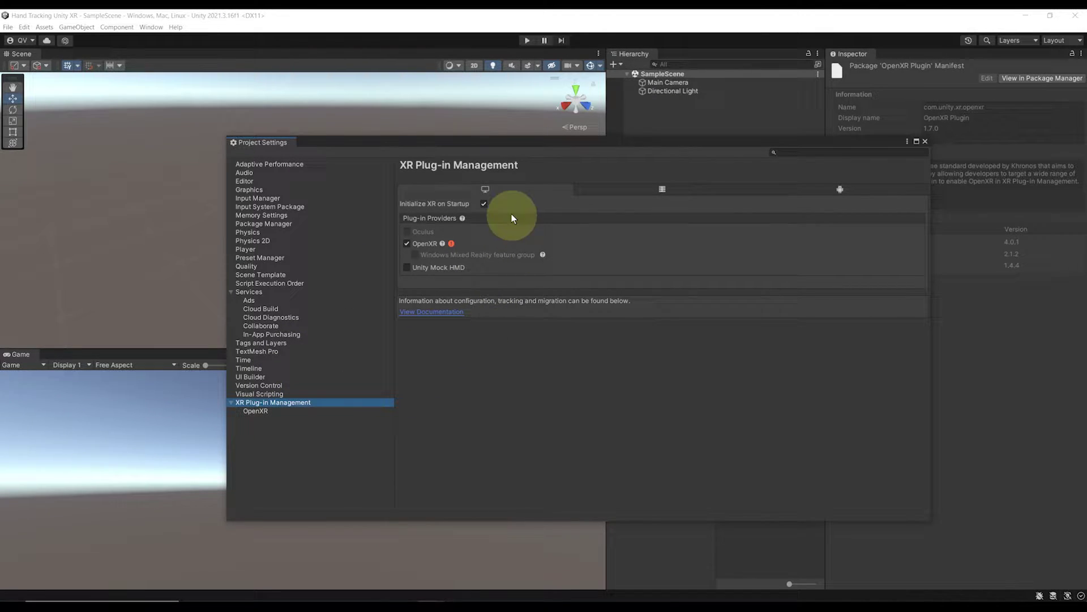
{"action": "left_click", "coordinate": [451, 243]}
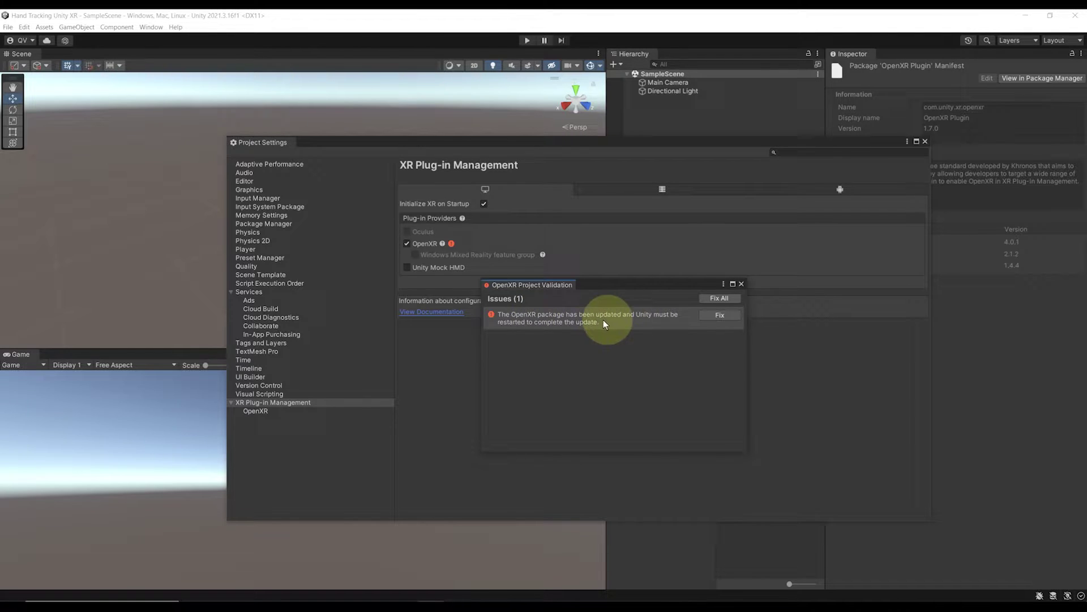
{"action": "left_click", "coordinate": [711, 315]}
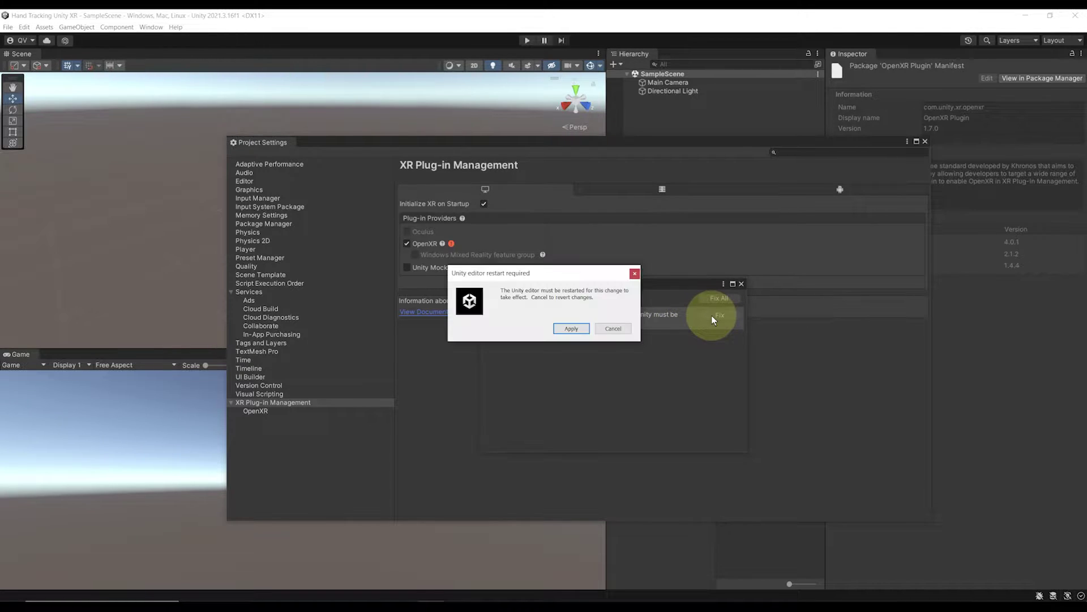
{"action": "left_click", "coordinate": [572, 326]}
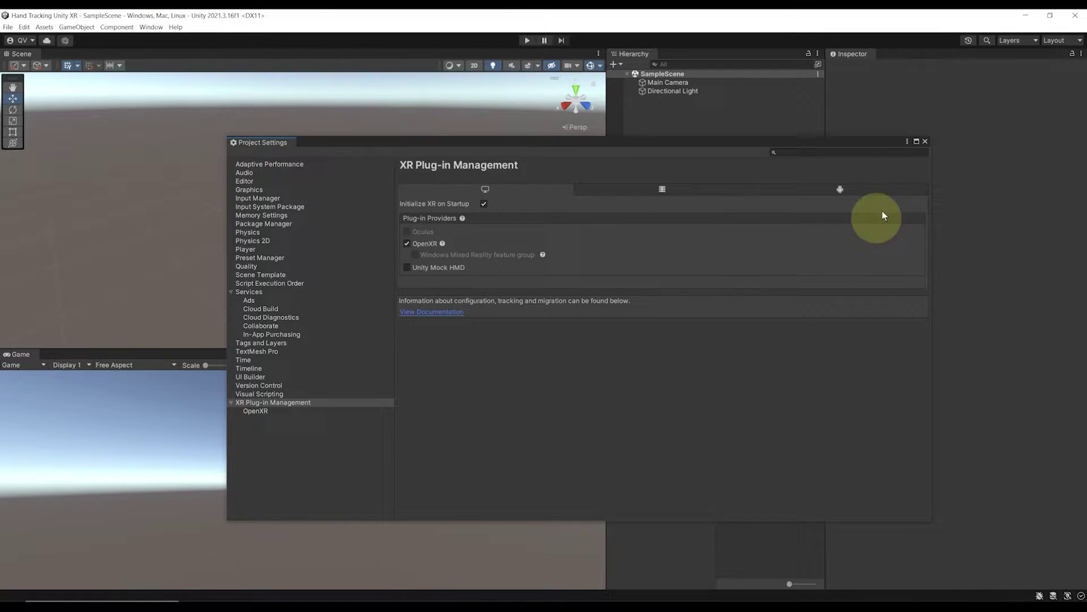
{"action": "left_click", "coordinate": [926, 141]}
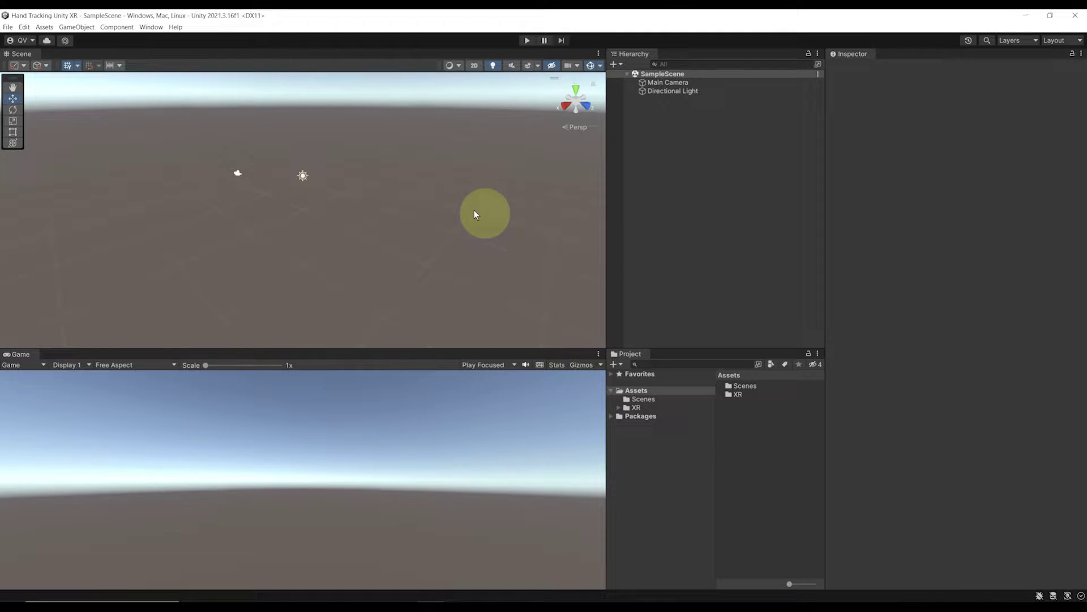
Find XR Interaction Toolkit in the Unity Registry package list
{"action": "left_click", "coordinate": [150, 26]}
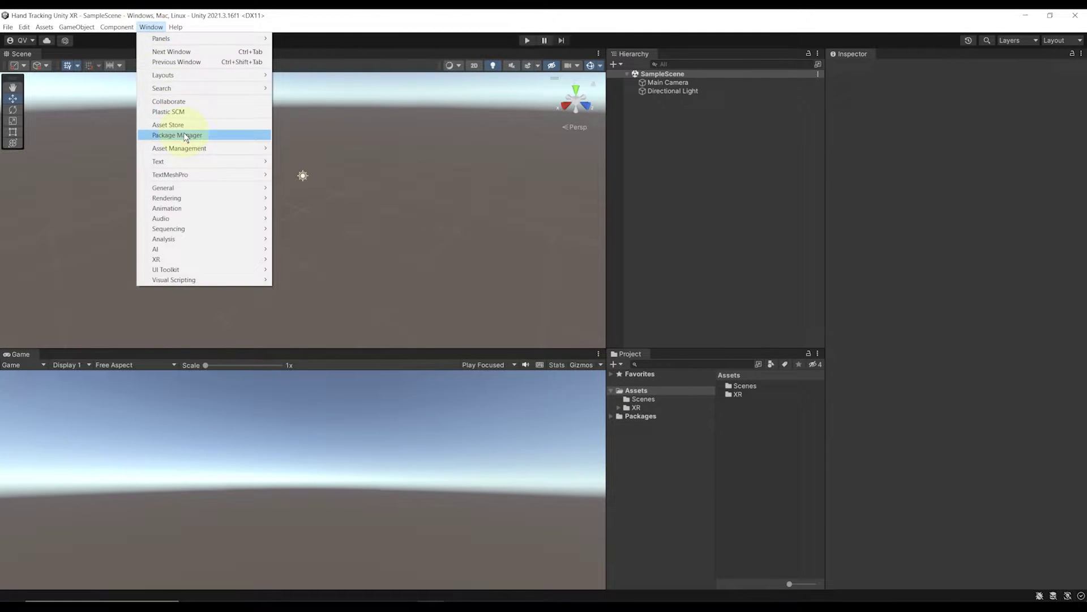
{"action": "left_click", "coordinate": [177, 135]}
{"action": "left_click", "coordinate": [245, 168]}
{"action": "left_click", "coordinate": [246, 181]}
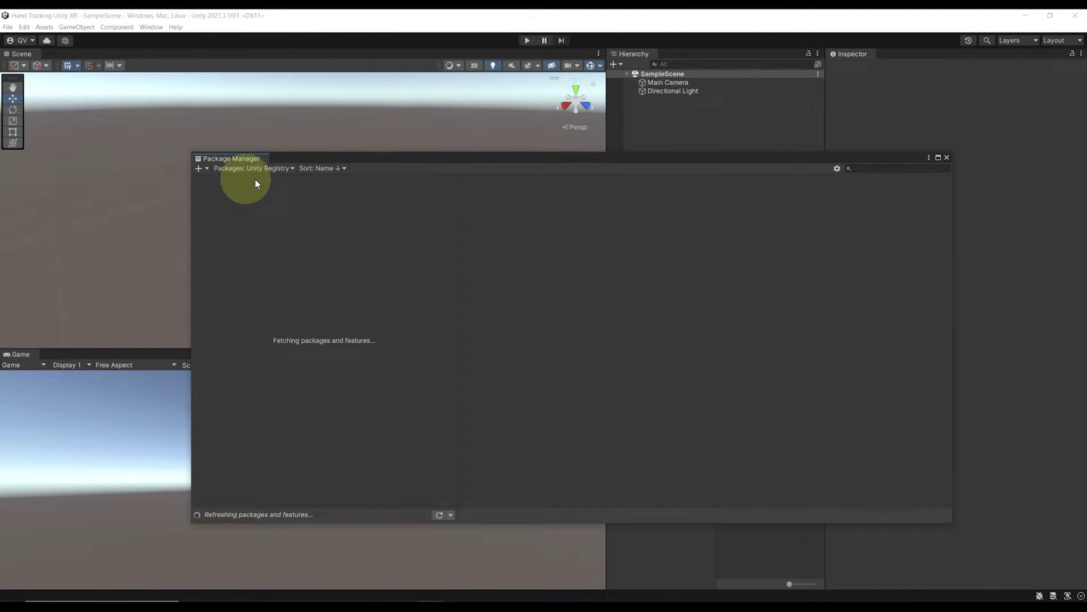
{"action": "left_click", "coordinate": [855, 168]}
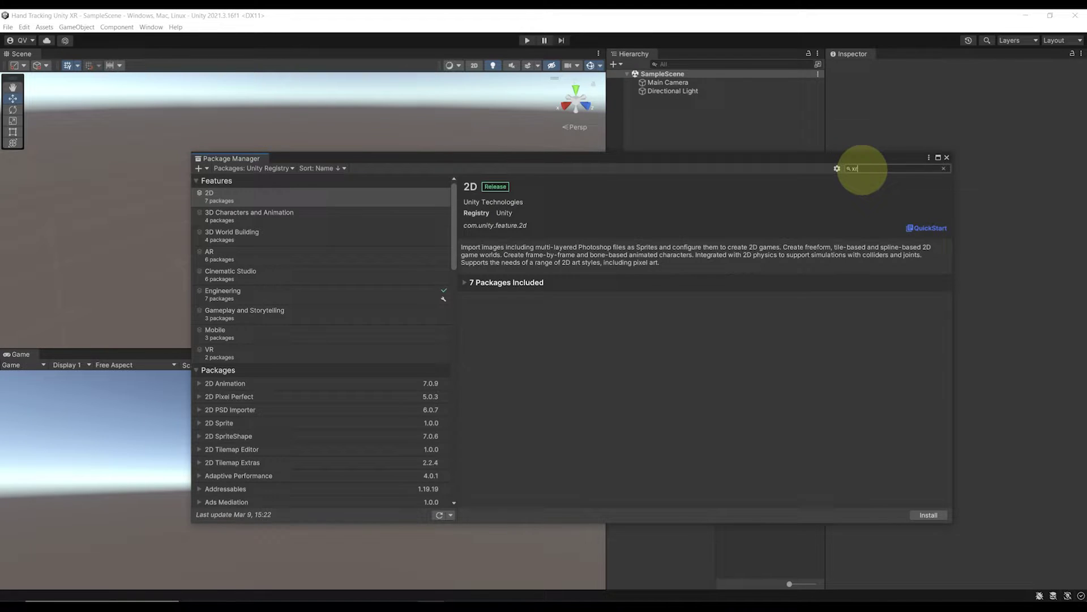
{"action": "type", "text": "xr interaction toolkit"}
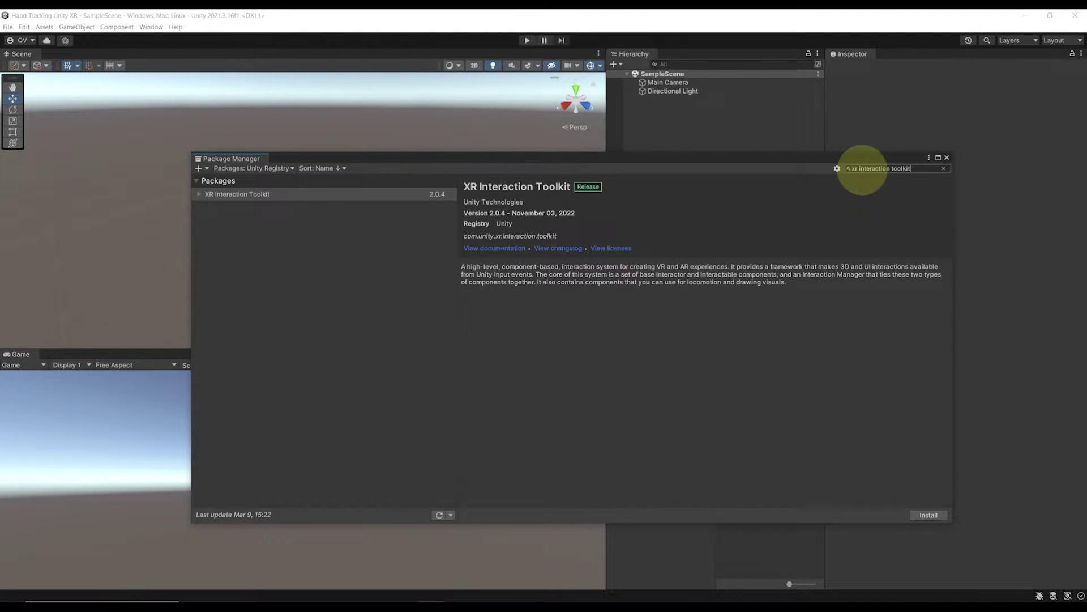
{"action": "left_click", "coordinate": [304, 195]}
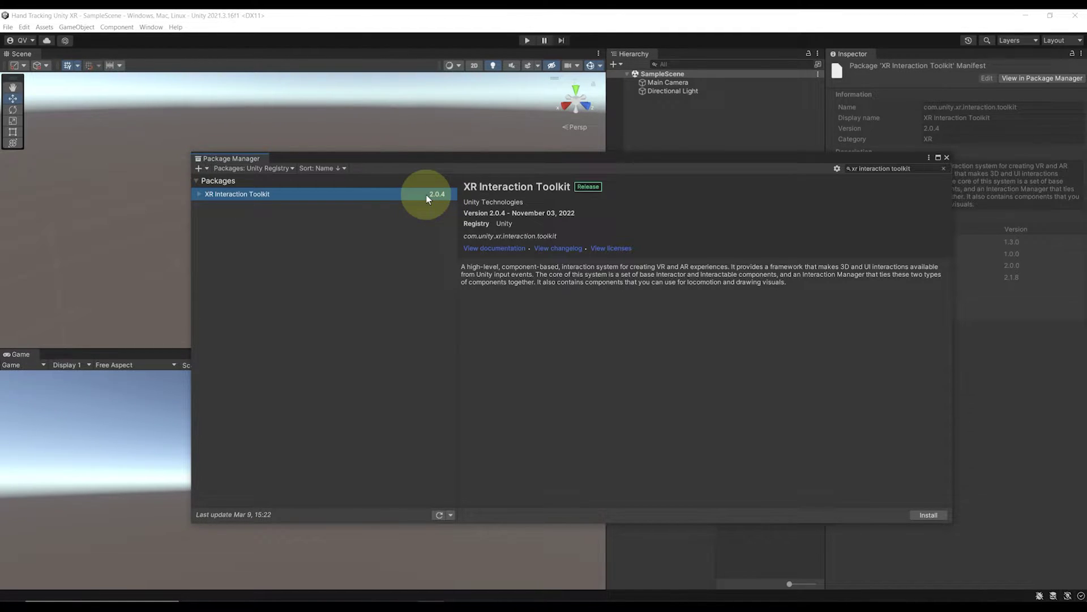
Install com.unity.xr.interaction.toolkit by name, dismiss the layer-mask prompt, and import Starter Assets
{"action": "left_click", "coordinate": [207, 169]}
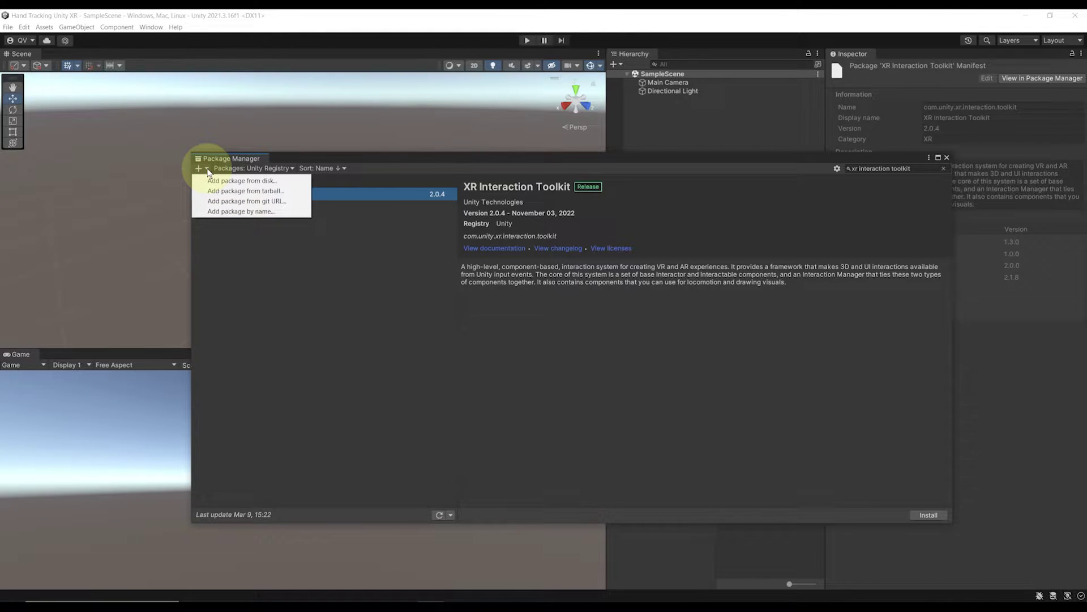
{"action": "left_click", "coordinate": [232, 211]}
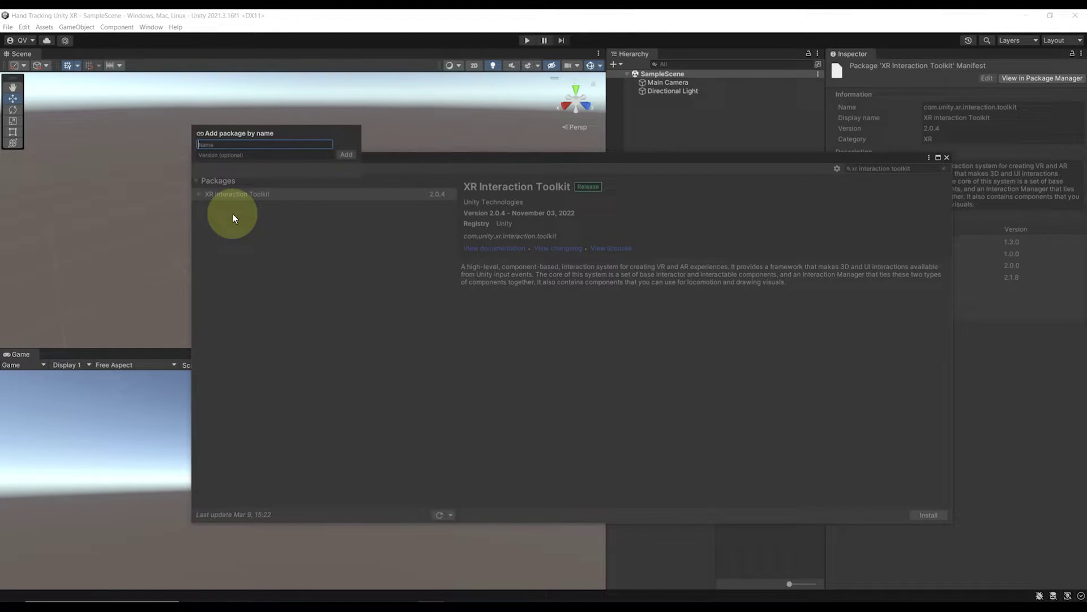
{"action": "type", "text": "com.unity.xr.interaction.toolkit"}
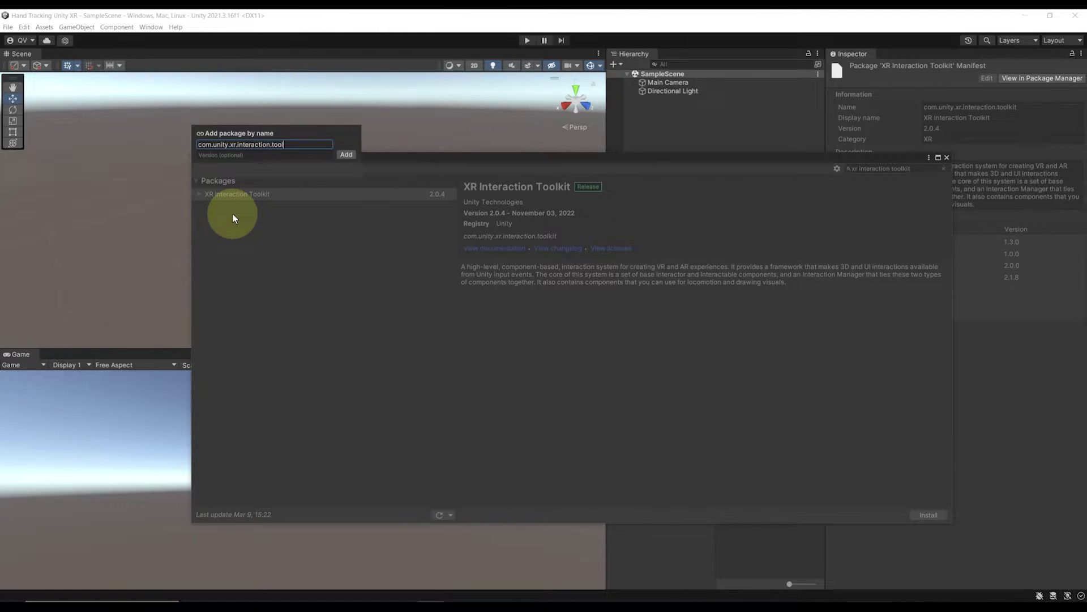
{"action": "left_click", "coordinate": [346, 154]}
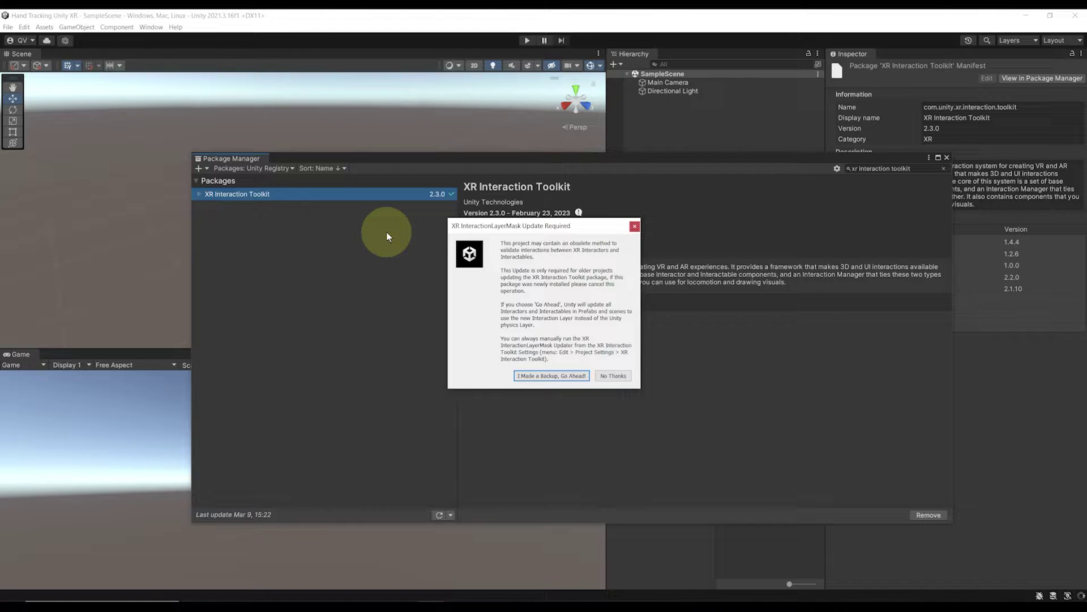
{"action": "left_click", "coordinate": [539, 376]}
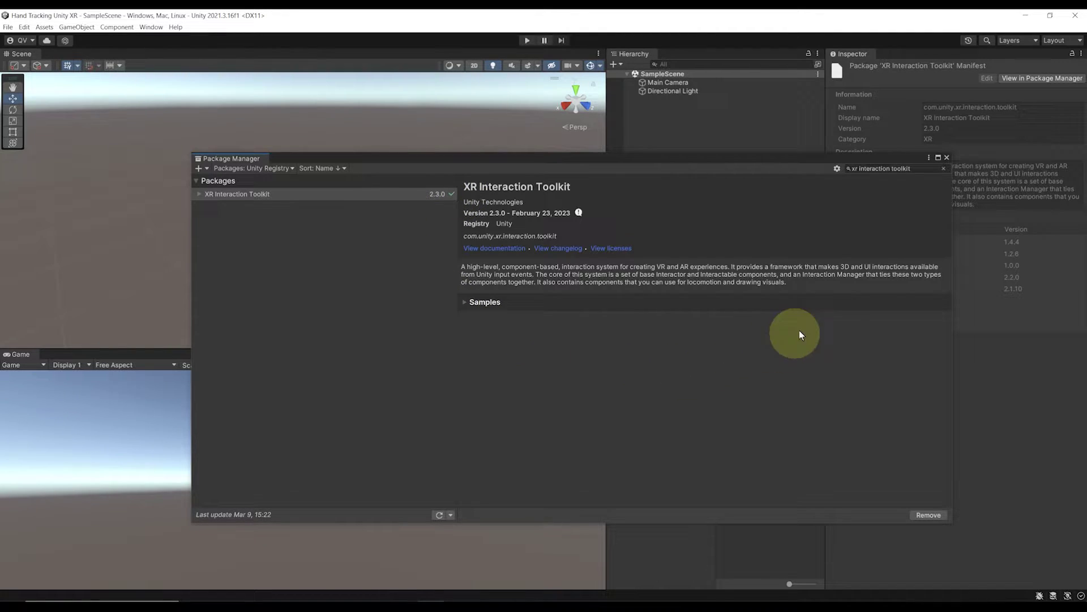
{"action": "left_click", "coordinate": [497, 302]}
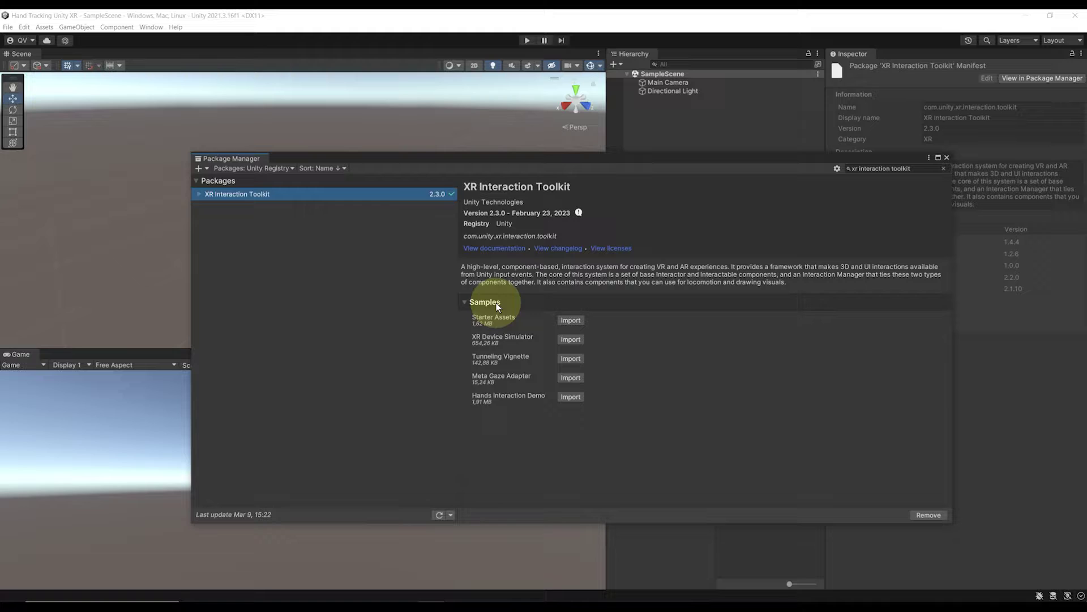
{"action": "left_click", "coordinate": [571, 320]}
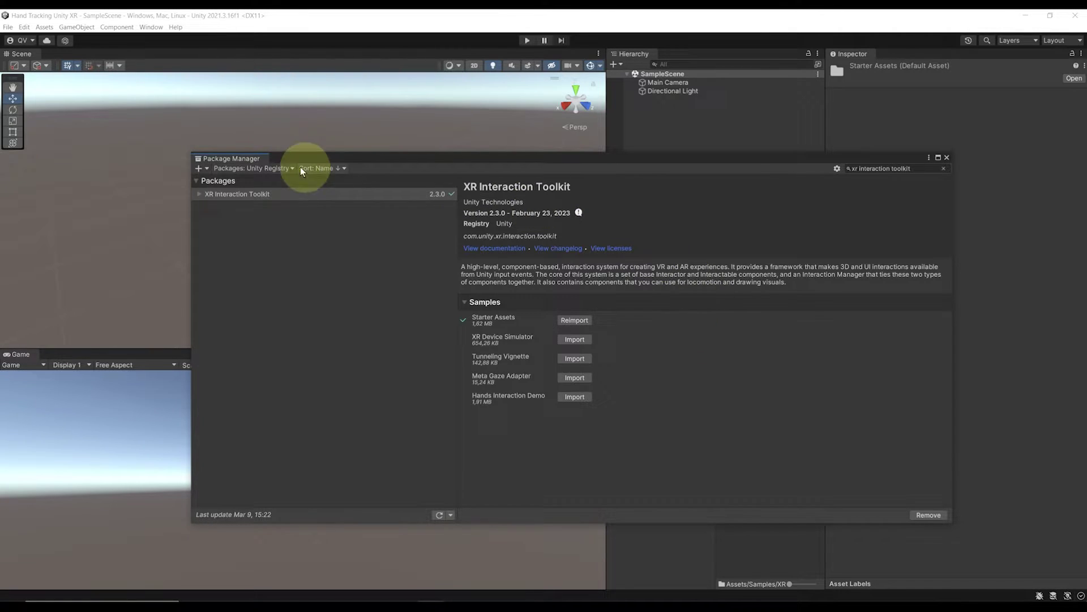
Add com.unity.xr.hands by name and import the XR Hands HandVisualizer sample
{"action": "left_click", "coordinate": [944, 168]}
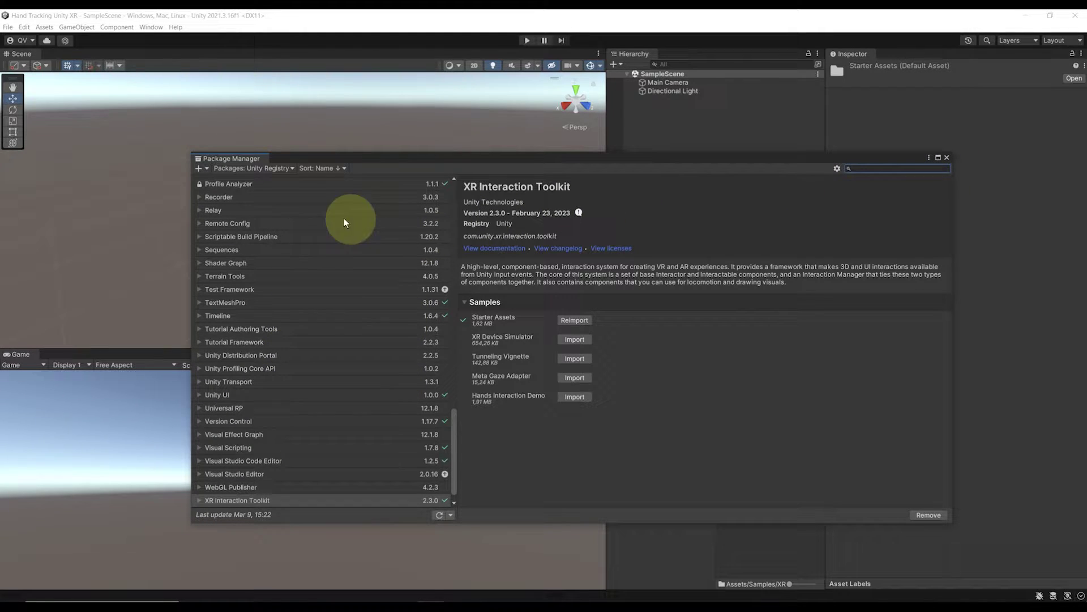
{"action": "scroll", "coordinate": [286, 325], "scroll_direction": "up", "scroll_amount": 10}
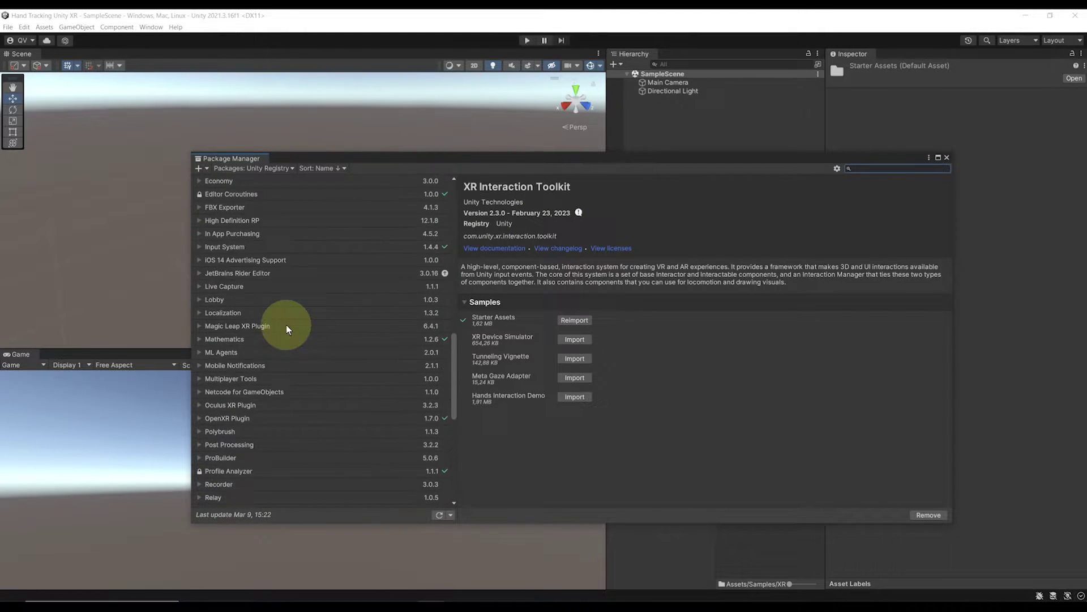
{"action": "scroll", "coordinate": [284, 325], "scroll_direction": "up", "scroll_amount": 5}
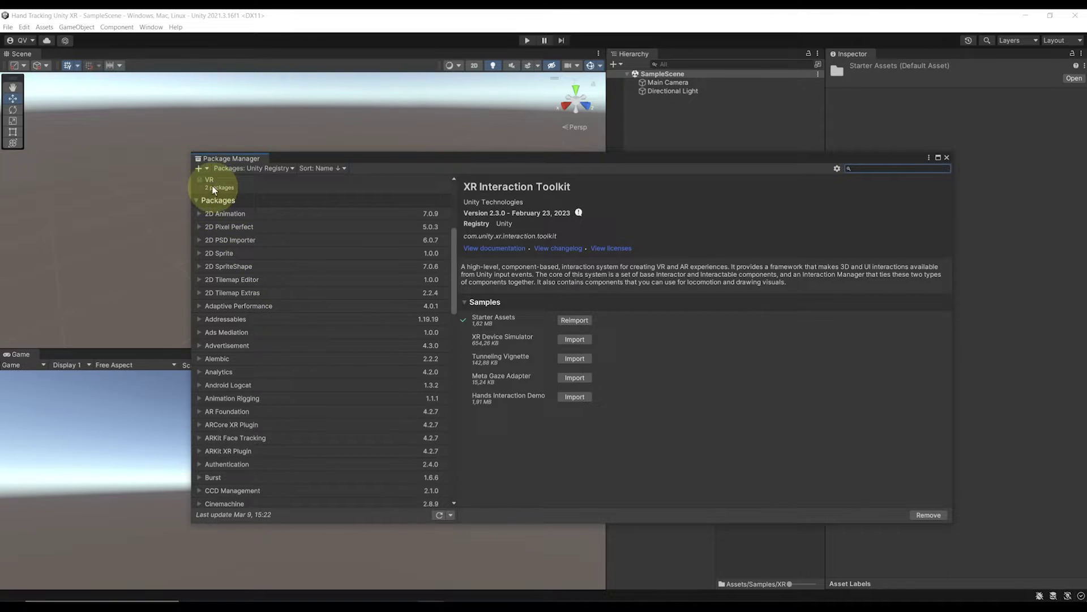
{"action": "left_click", "coordinate": [199, 168]}
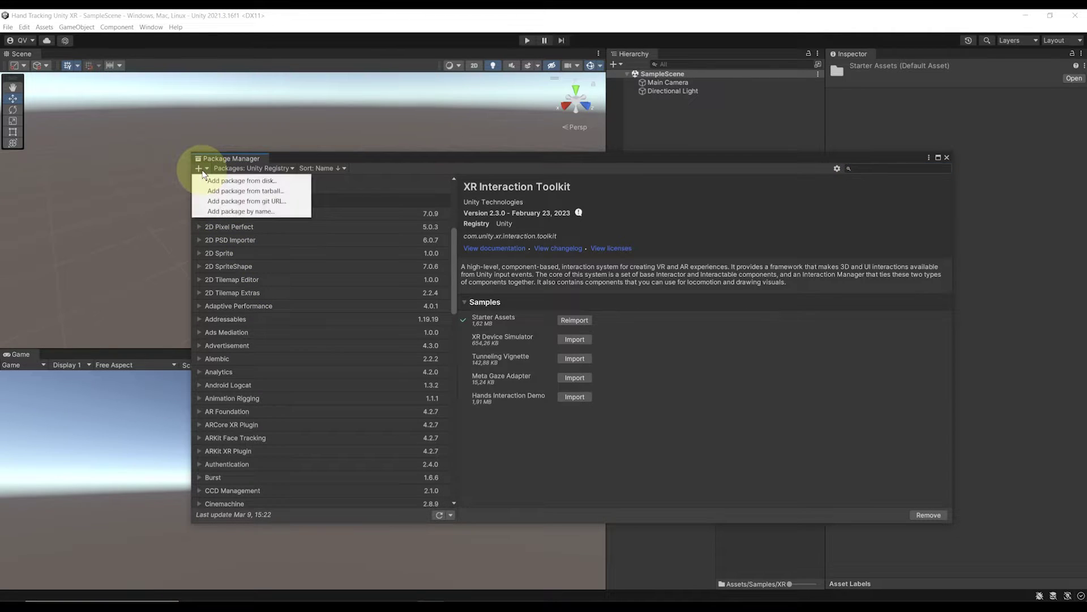
{"action": "left_click", "coordinate": [236, 210]}
{"action": "type", "text": "com."}
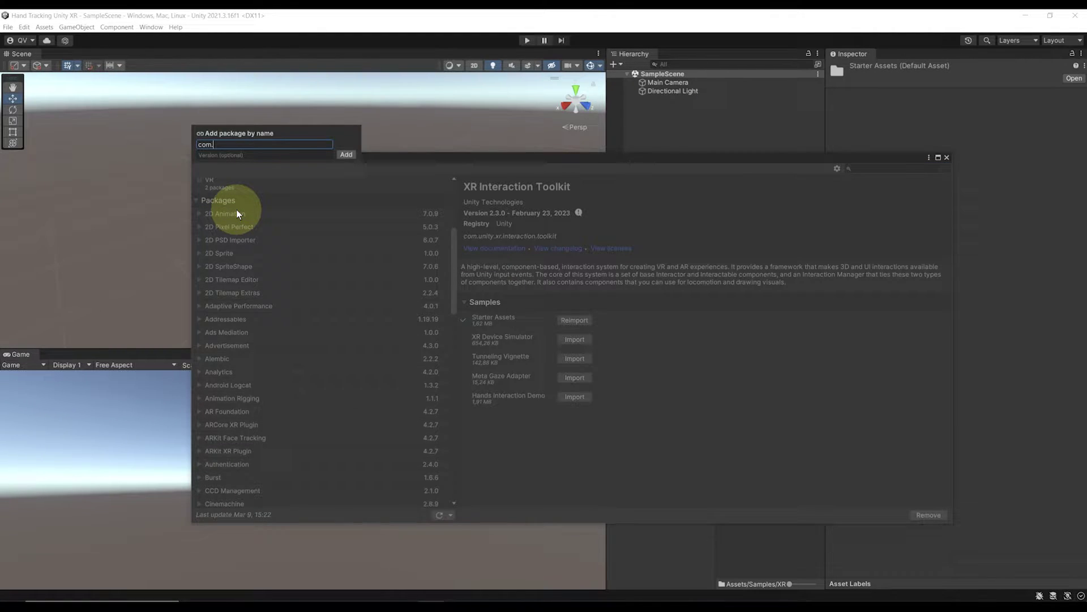
{"action": "type", "text": "unity.xr.hands"}
{"action": "left_click", "coordinate": [347, 155]}
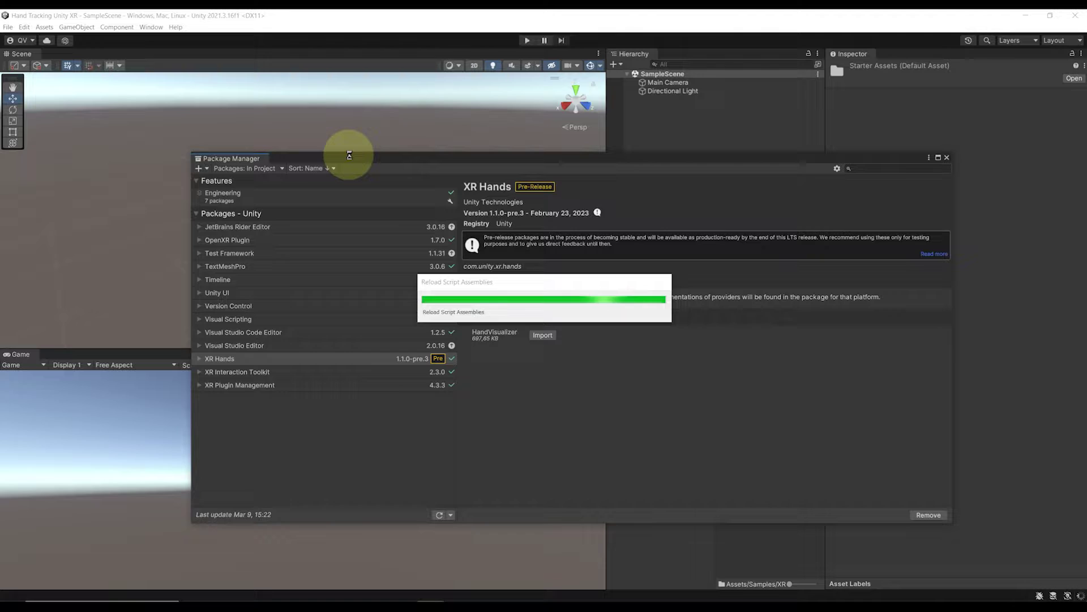
{"action": "left_click", "coordinate": [303, 359]}
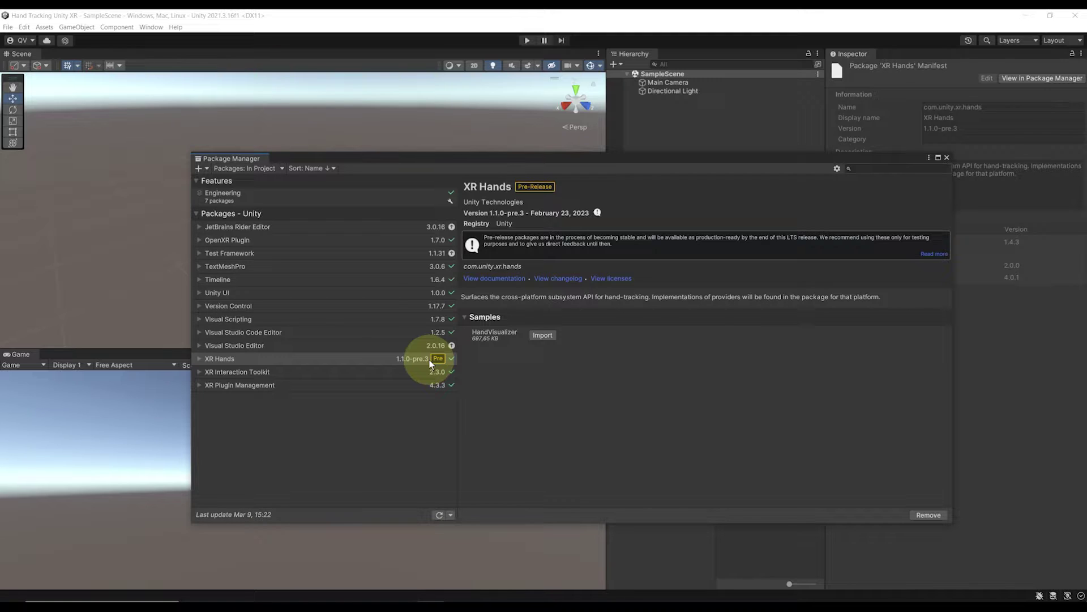
{"action": "left_click", "coordinate": [543, 334]}
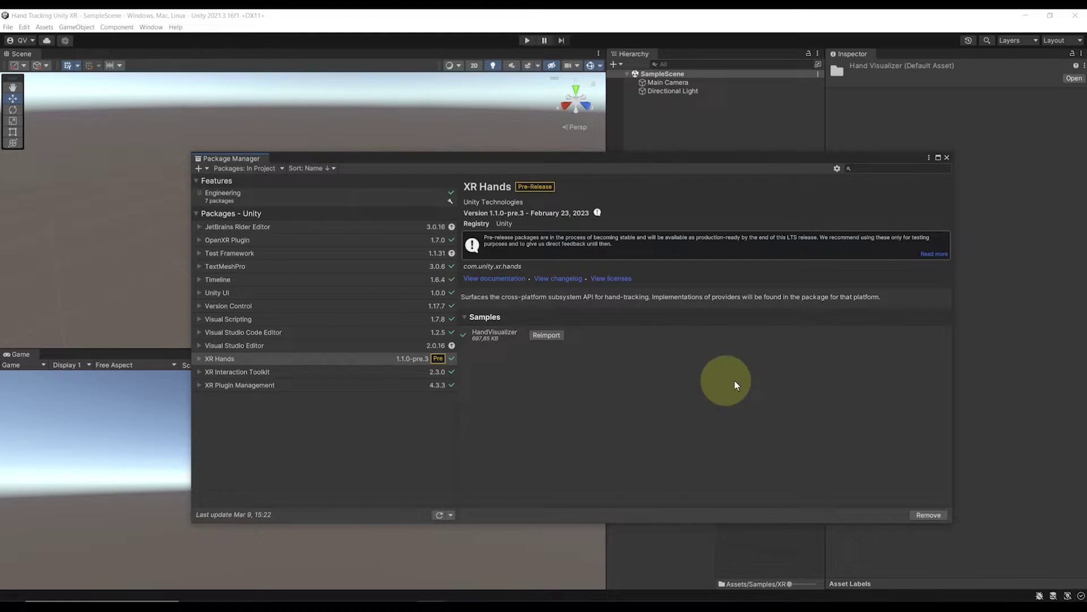
Turn on Hand Tracking Subsystem and Meta Hand Tracking Aim in the OpenXR features
{"action": "left_click", "coordinate": [946, 157]}
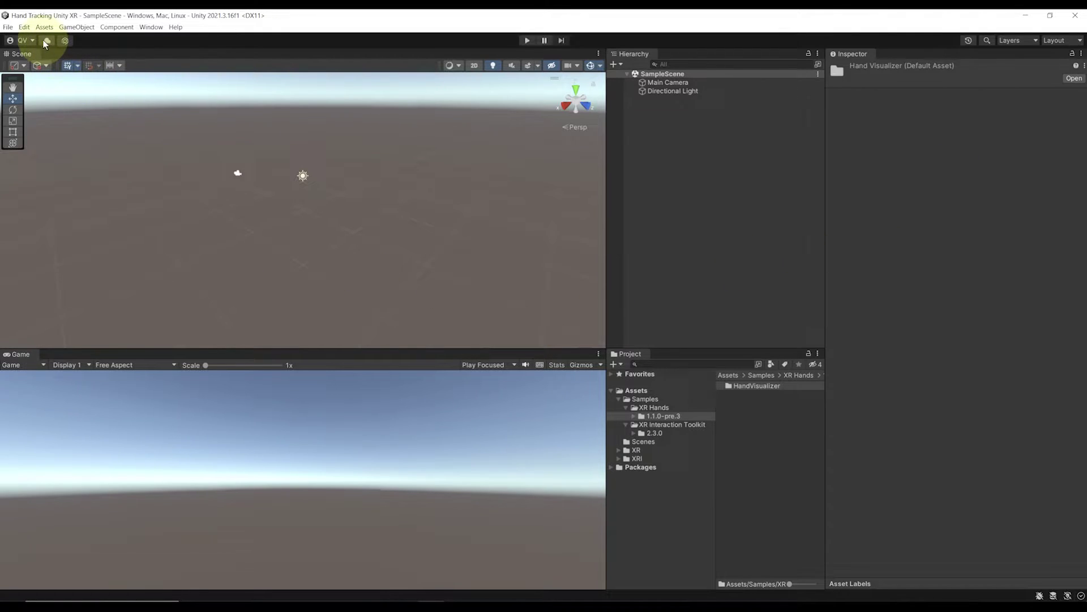
{"action": "left_click", "coordinate": [24, 29]}
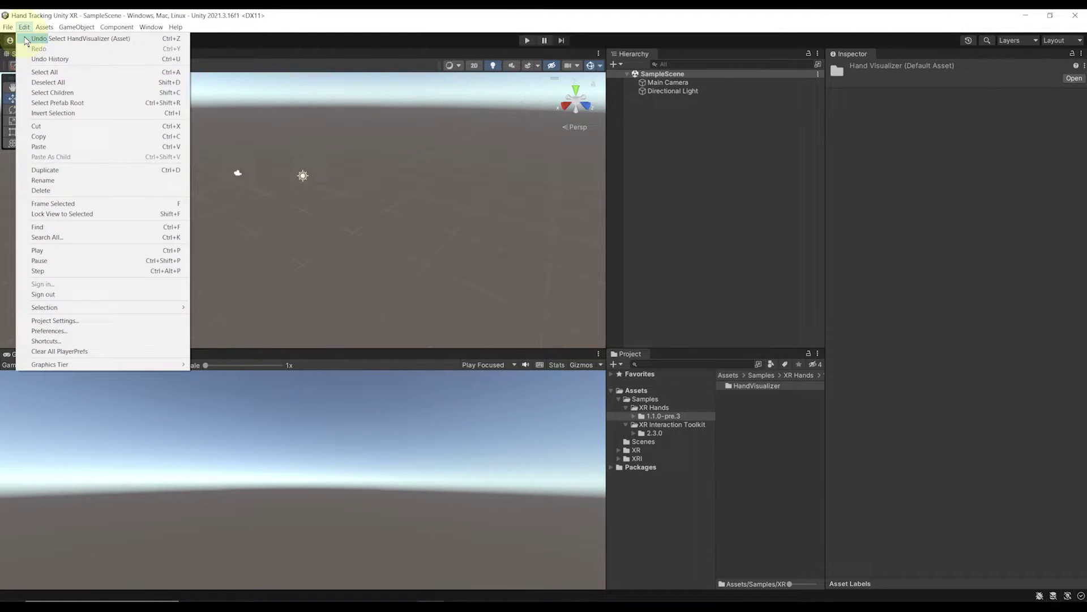
{"action": "left_click", "coordinate": [116, 321]}
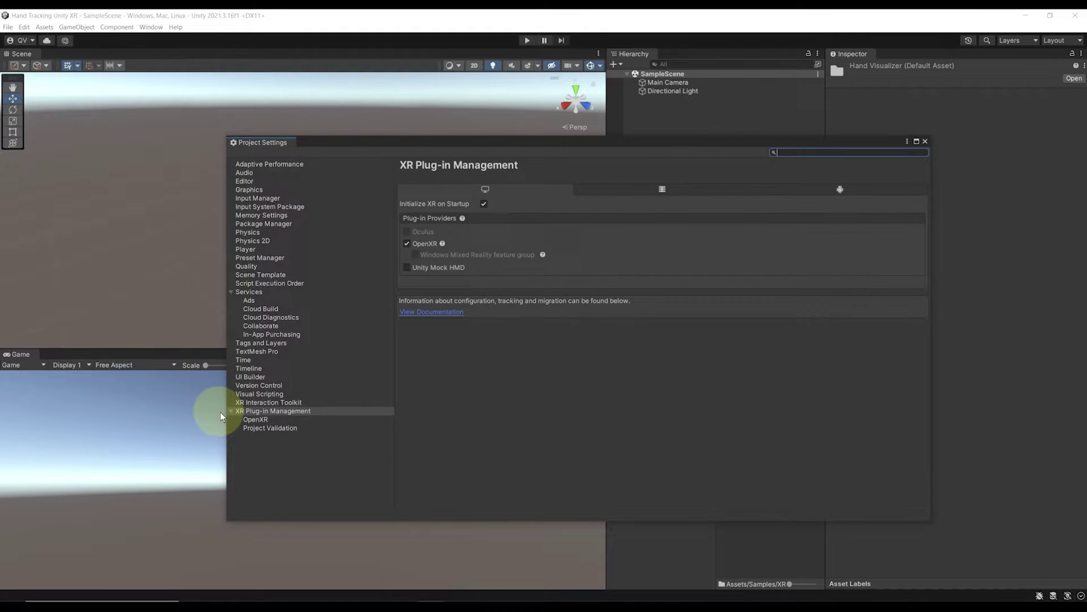
{"action": "left_click", "coordinate": [255, 419]}
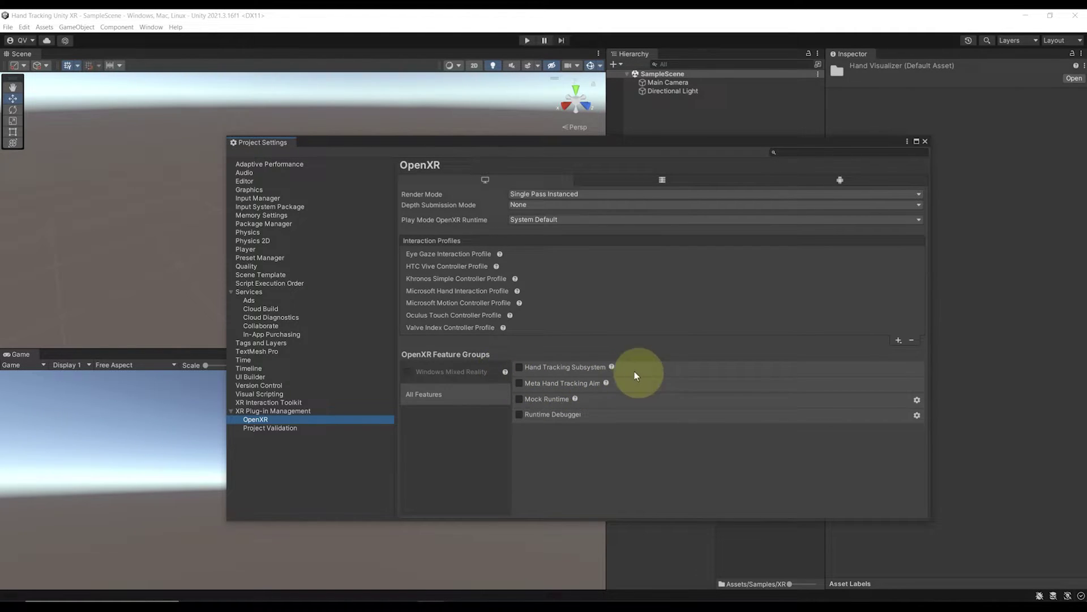
{"action": "left_click", "coordinate": [519, 367]}
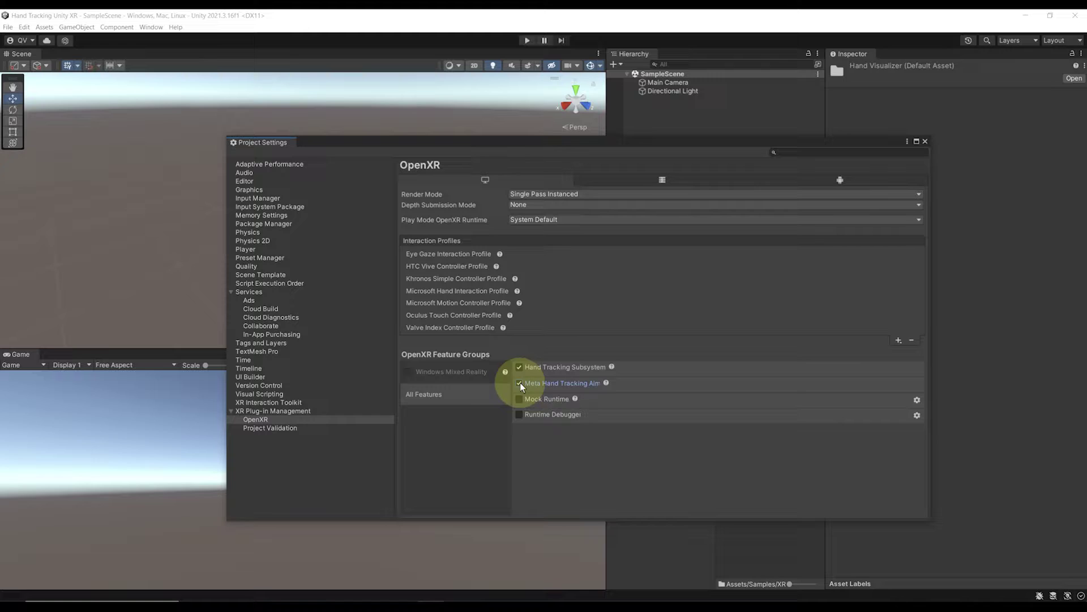
{"action": "left_click", "coordinate": [826, 182]}
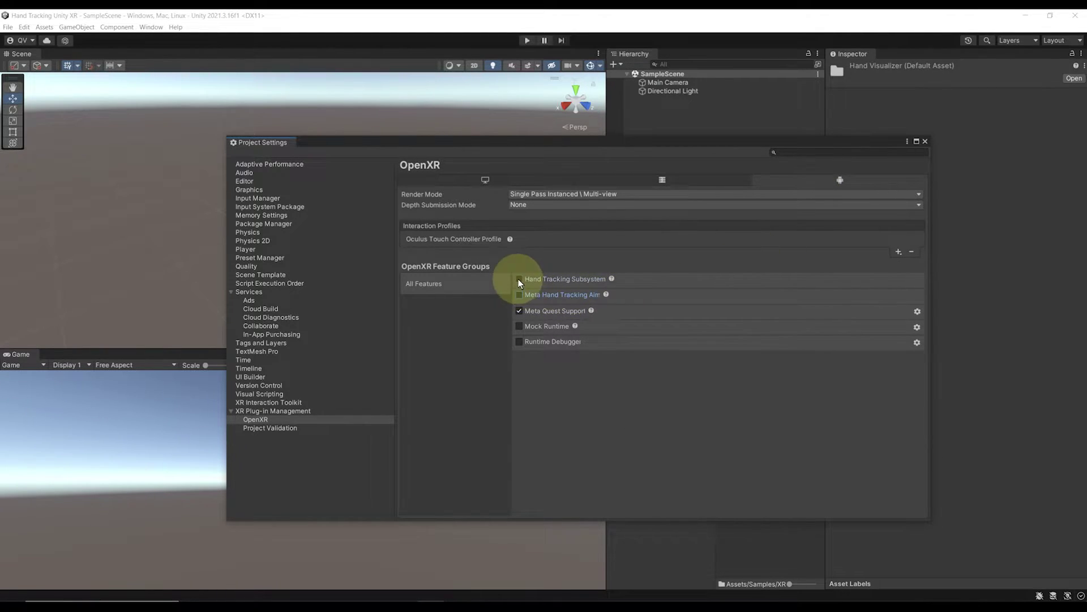
{"action": "left_click", "coordinate": [519, 295]}
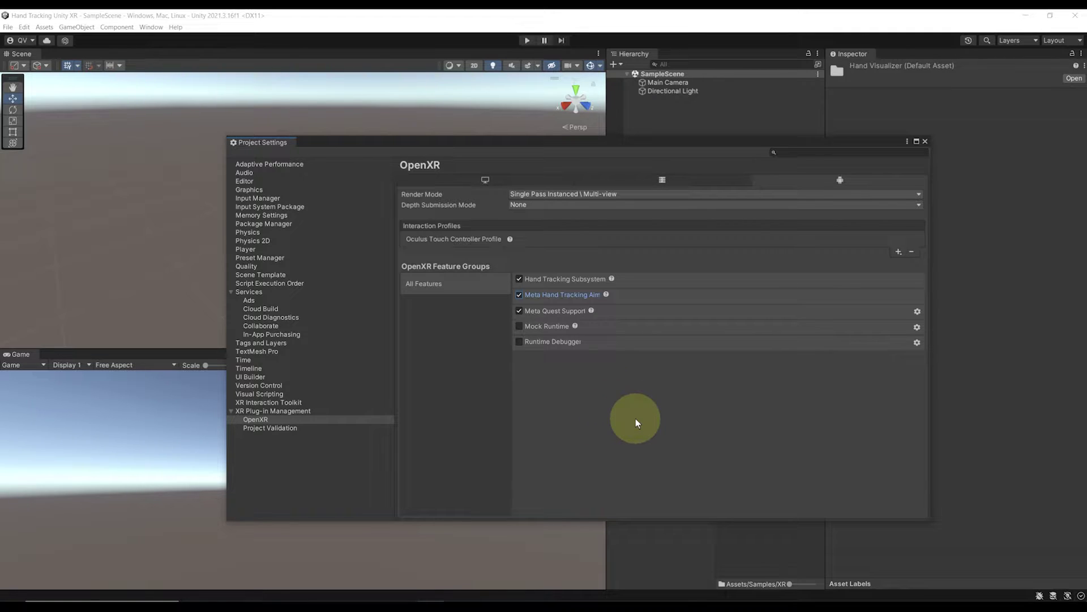
Add a 3D Plane to SampleScene positioned at 0, 0, 0
{"action": "left_click", "coordinate": [925, 142]}
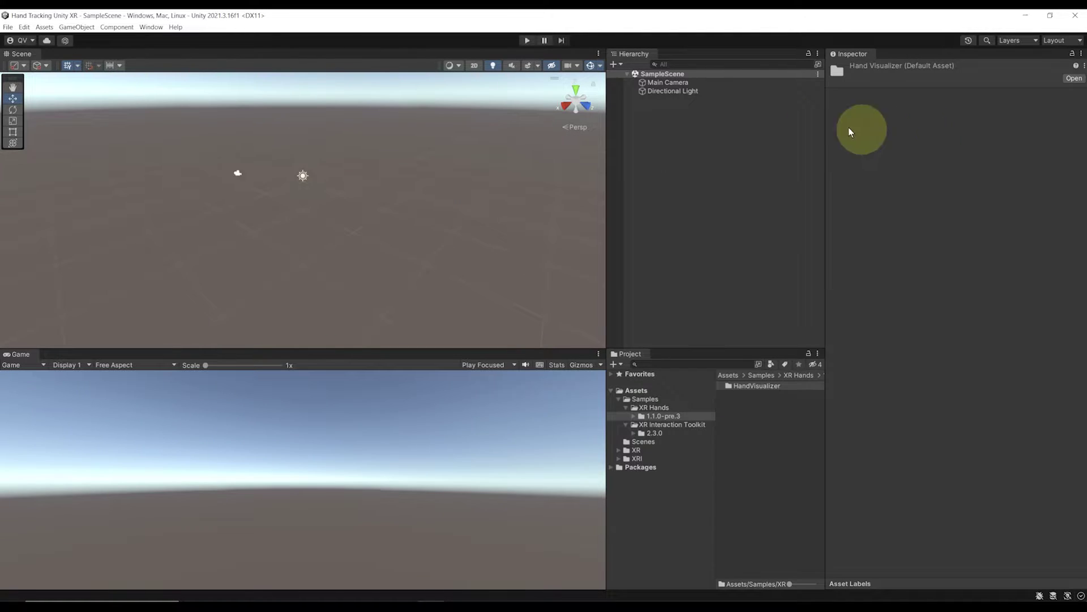
{"action": "left_click", "coordinate": [673, 172]}
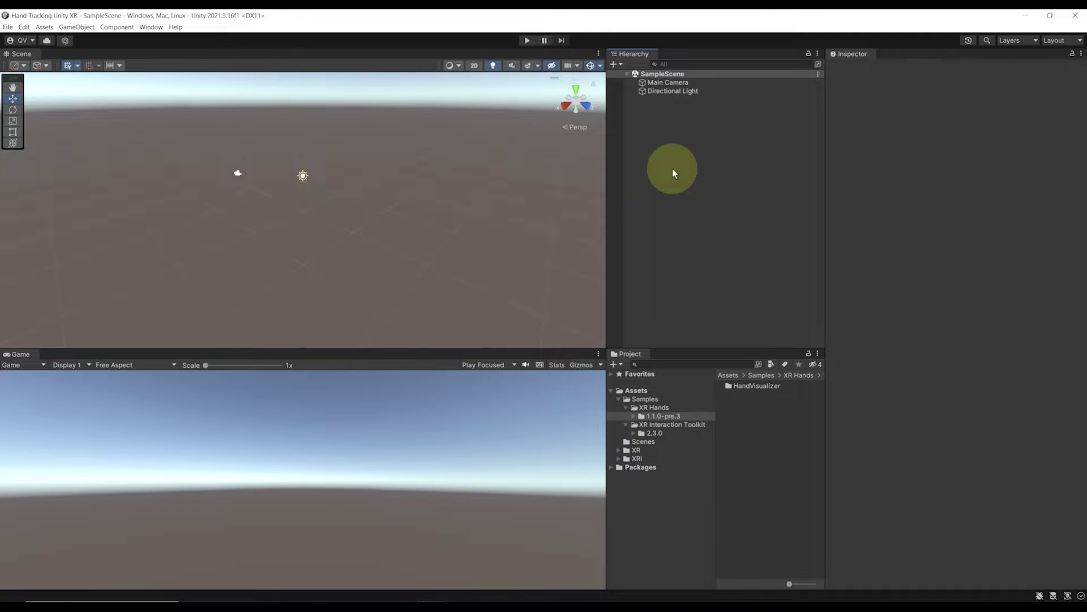
{"action": "right_click", "coordinate": [653, 117]}
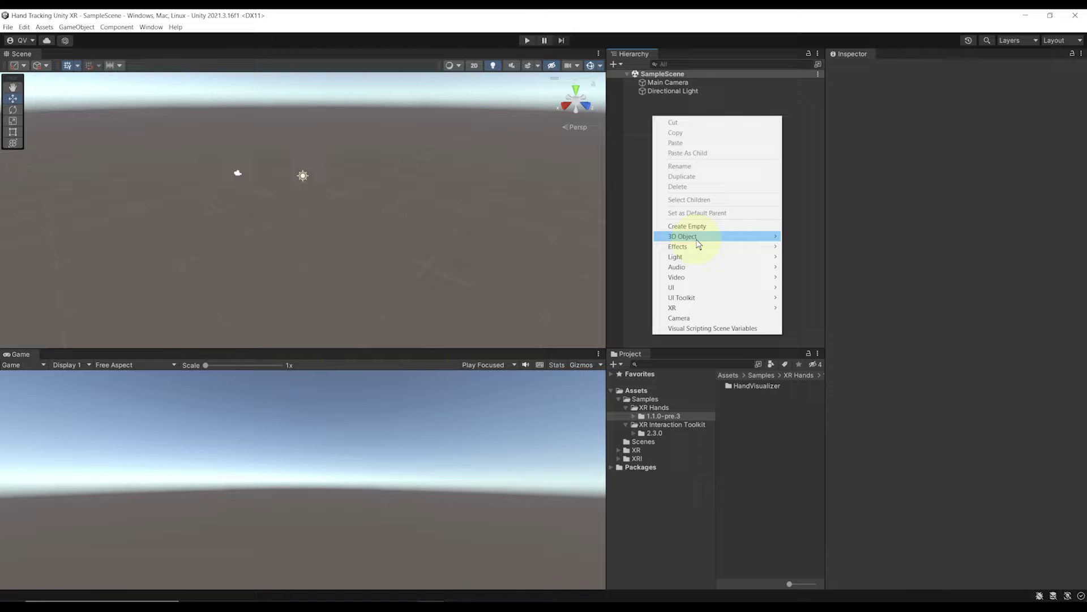
{"action": "mouse_move", "coordinate": [697, 237]}
{"action": "left_click", "coordinate": [814, 277]}
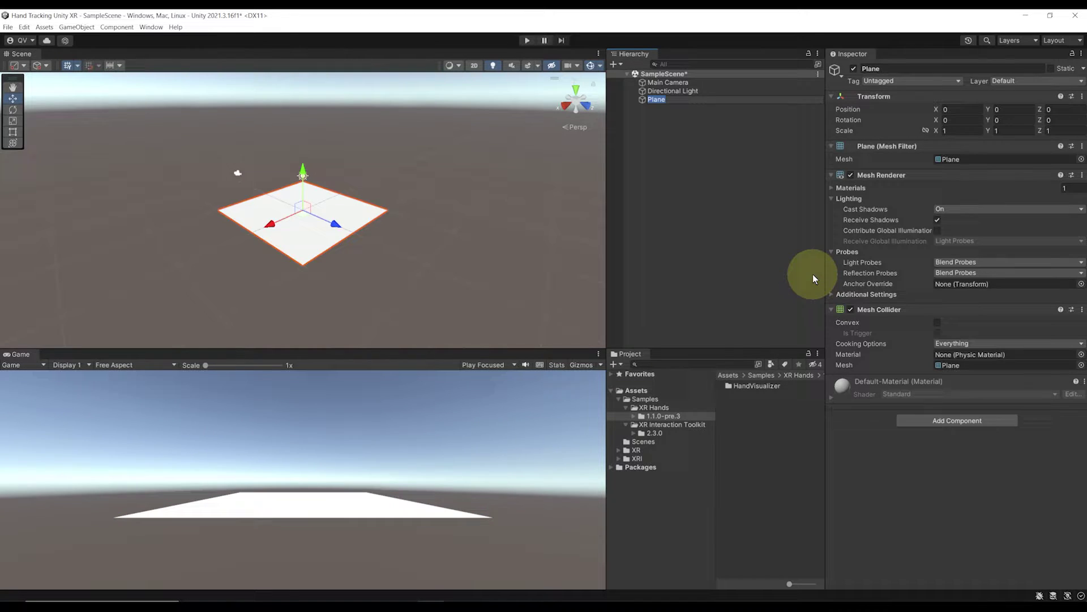
{"action": "left_click", "coordinate": [958, 109]}
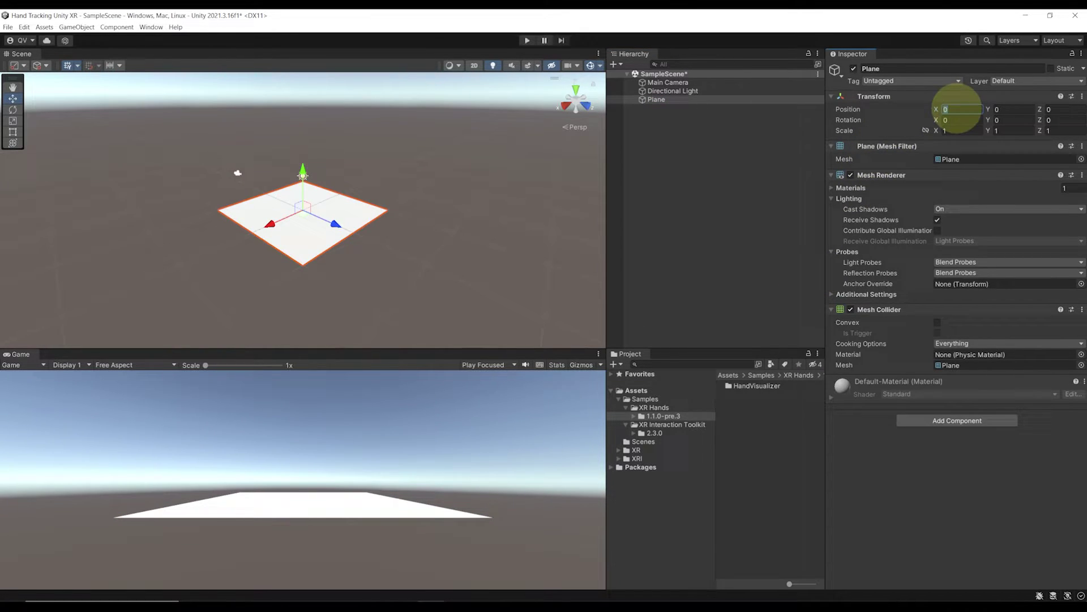
{"action": "key", "text": "Tab"}
{"action": "key", "text": "Tab"}
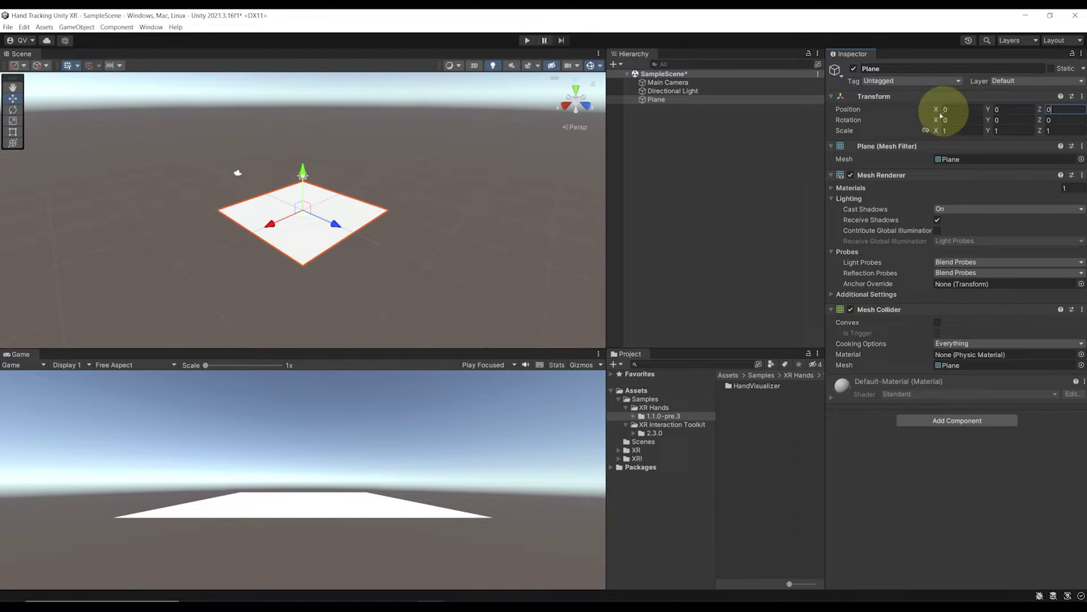
{"action": "double_click", "coordinate": [654, 99]}
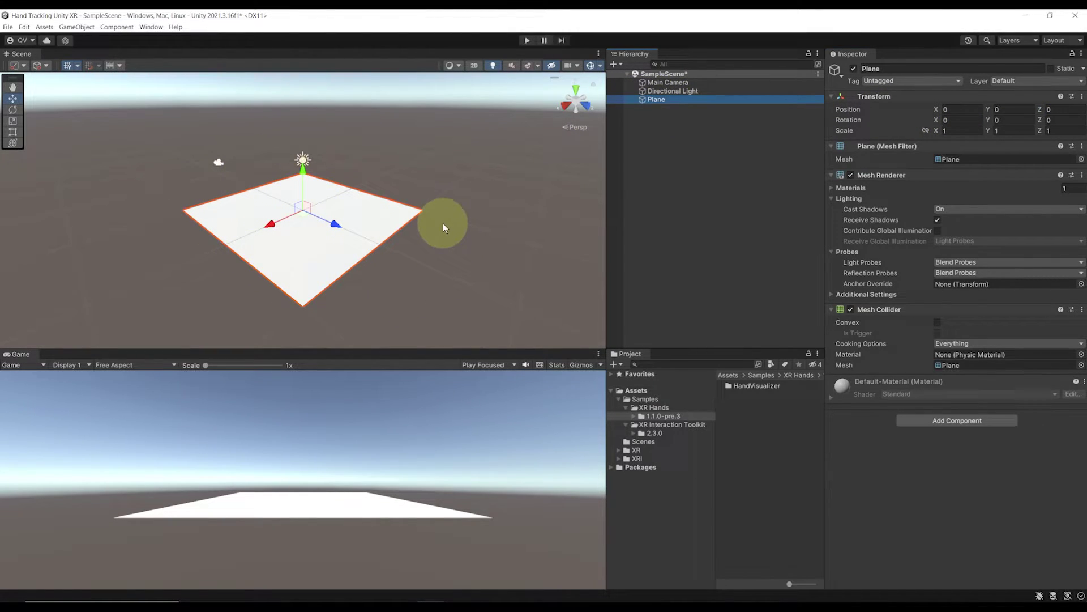
Delete the Main Camera and save the scene
{"action": "left_click", "coordinate": [679, 83]}
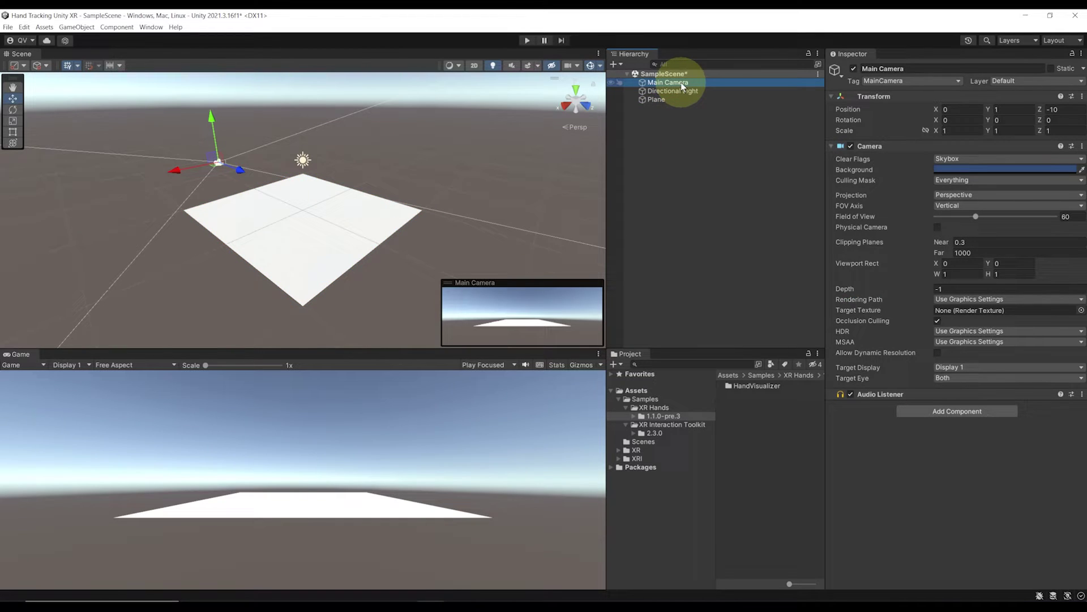
{"action": "key", "text": "Delete"}
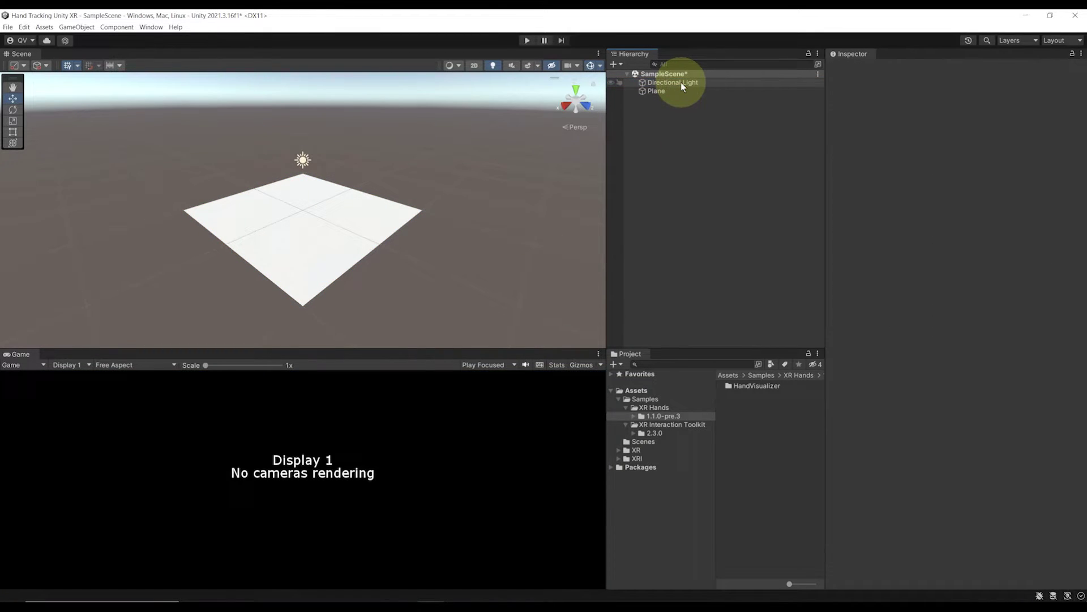
{"action": "key", "text": "ctrl+s"}
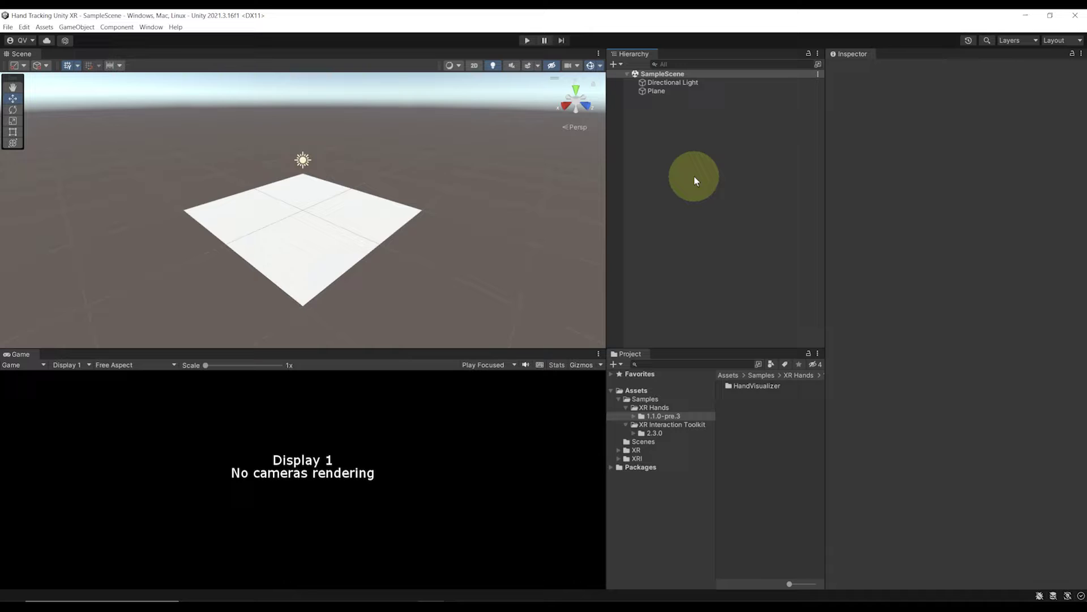
Drag Complete XR Origin Set Up from Starter Assets/Prefabs into the Hierarchy and save
{"action": "left_click", "coordinate": [651, 399]}
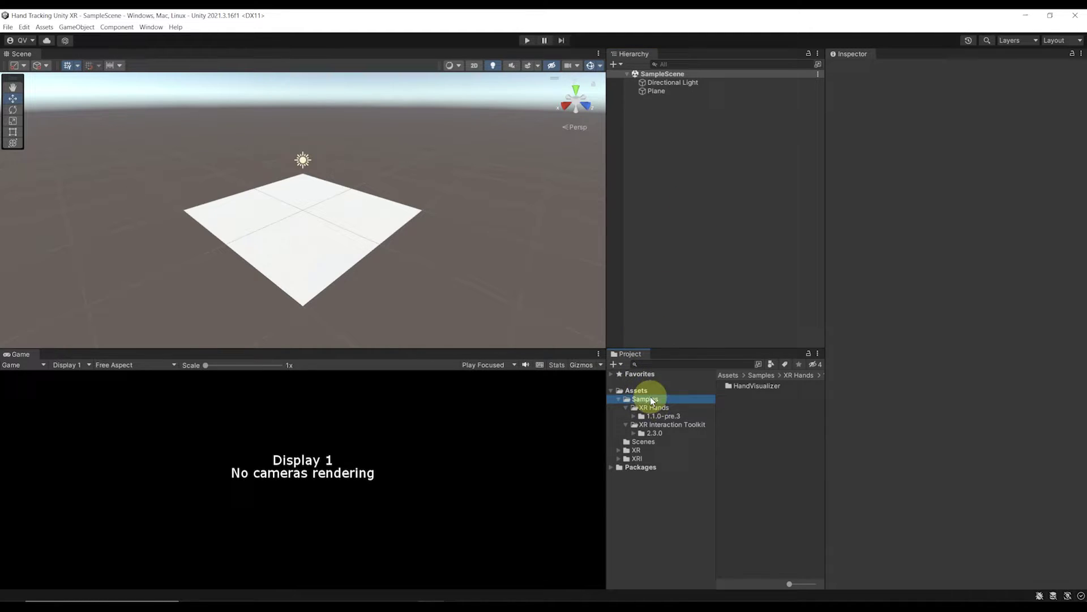
{"action": "double_click", "coordinate": [749, 394]}
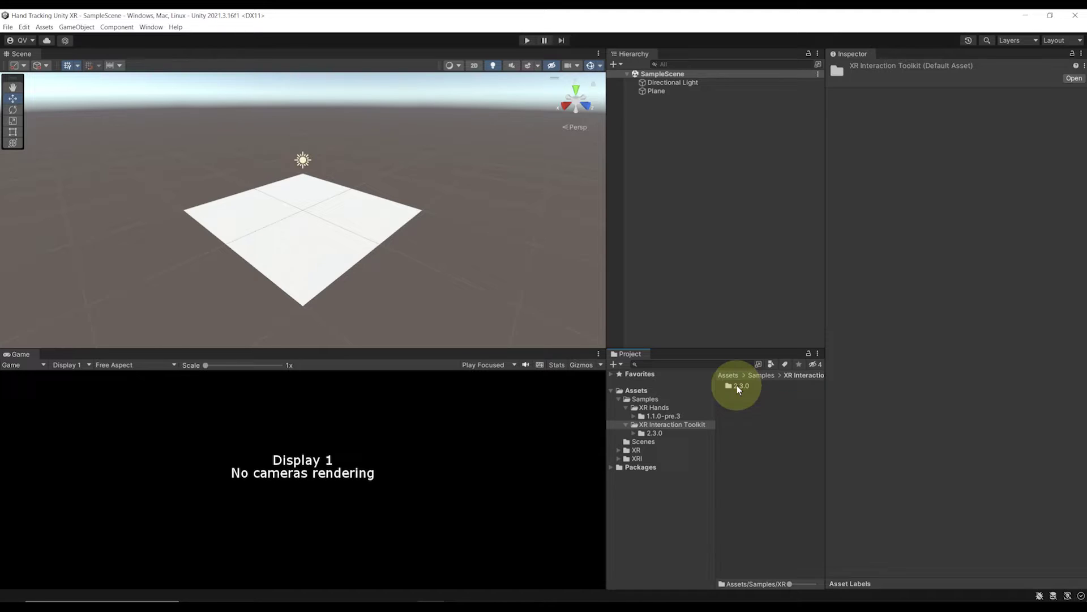
{"action": "double_click", "coordinate": [738, 388]}
{"action": "double_click", "coordinate": [759, 387]}
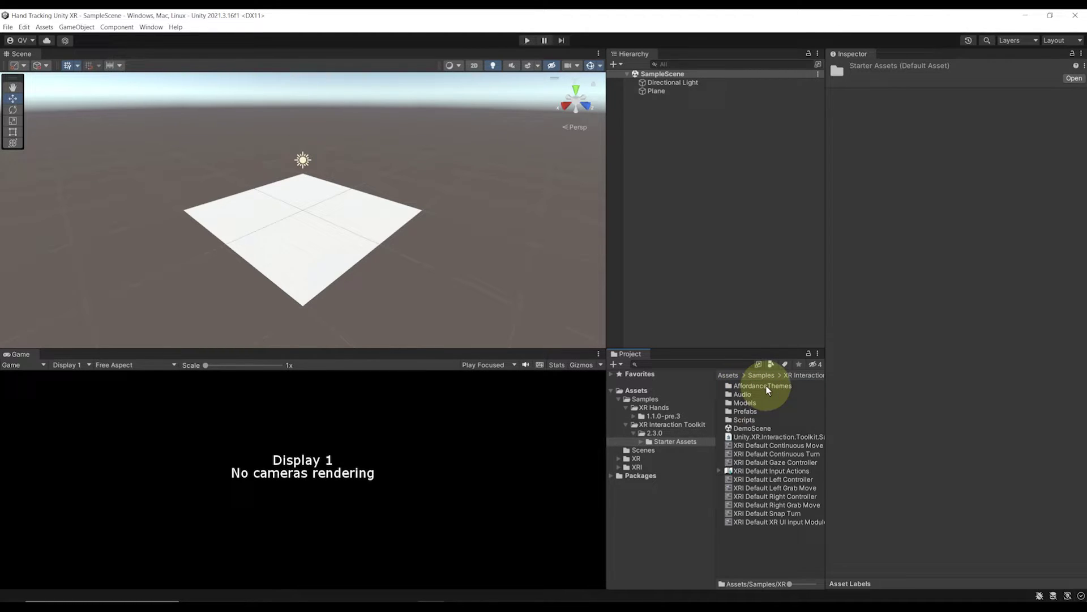
{"action": "double_click", "coordinate": [745, 412]}
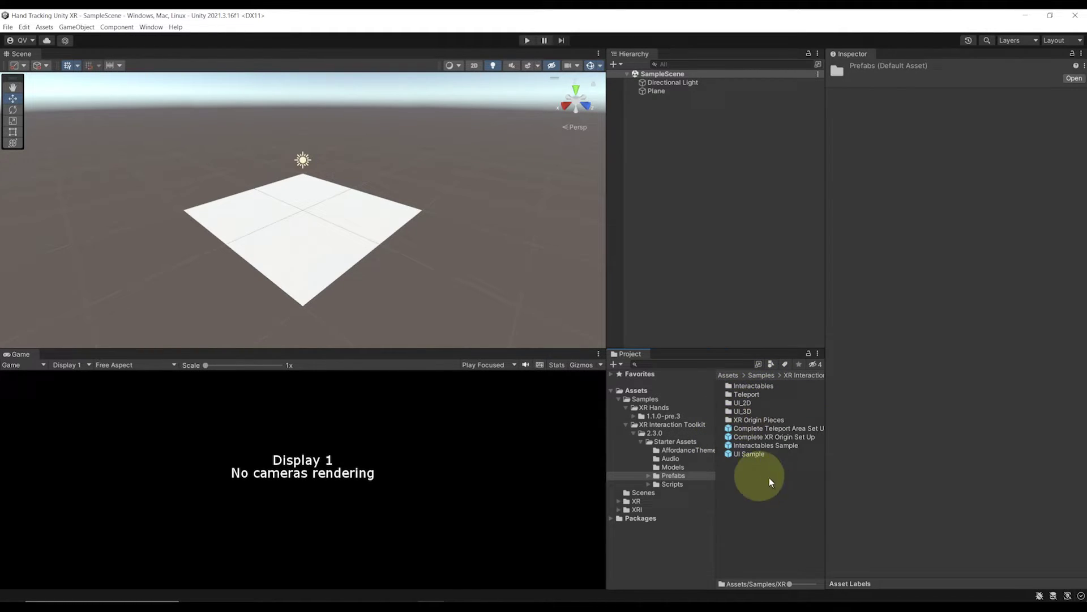
{"action": "left_click", "coordinate": [779, 437]}
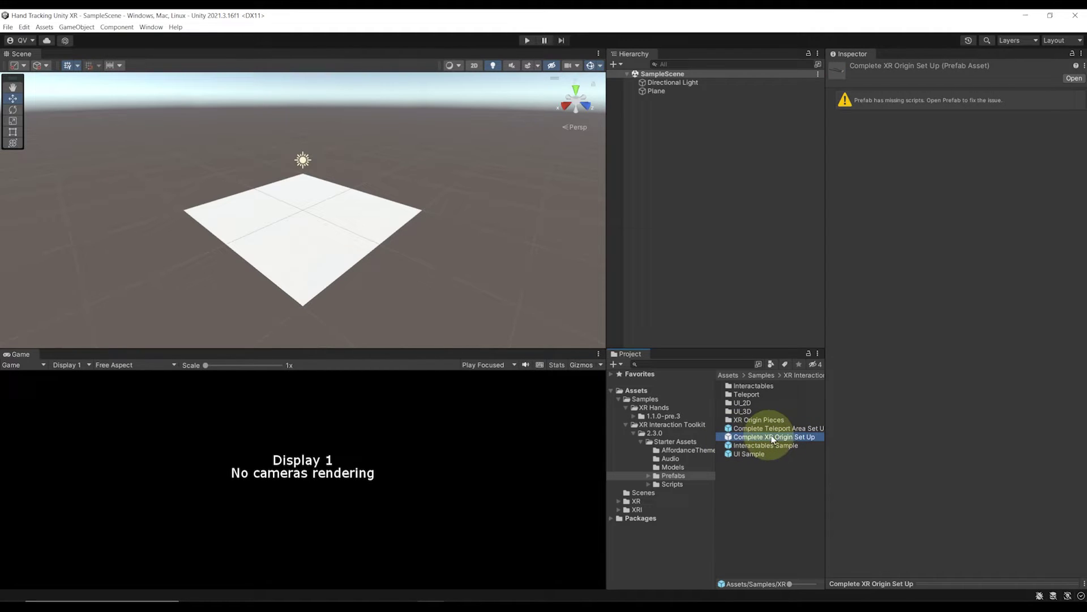
{"action": "left_click_drag", "start_coordinate": [761, 440], "coordinate": [696, 184]}
{"action": "scroll", "coordinate": [405, 246], "scroll_direction": "up", "scroll_amount": 6}
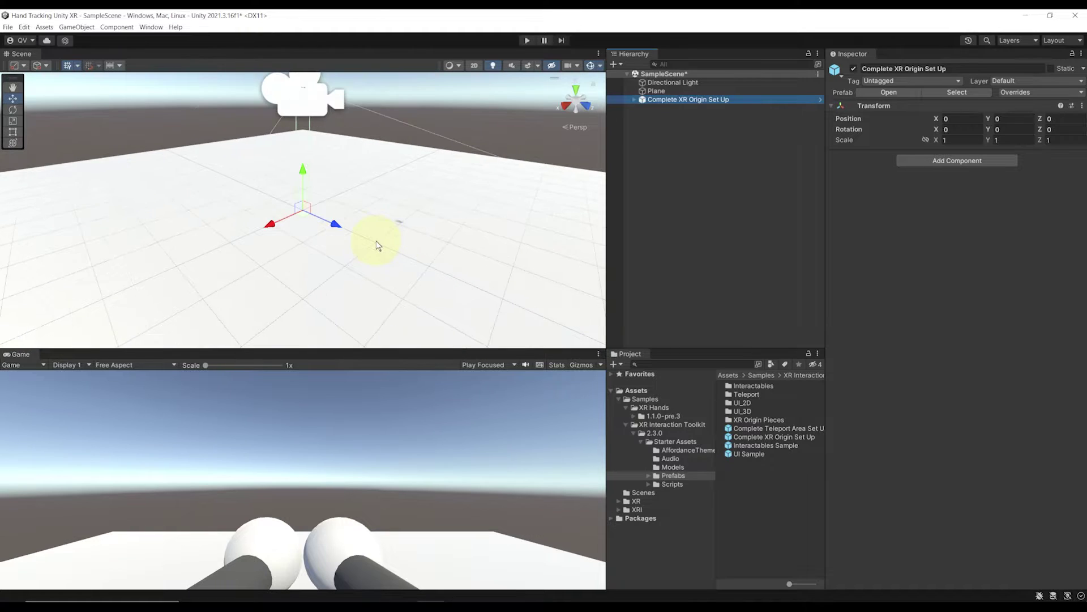
{"action": "right_click_drag", "start_coordinate": [378, 245], "coordinate": [350, 239]}
{"action": "scroll", "coordinate": [402, 293], "scroll_direction": "down", "scroll_amount": 3}
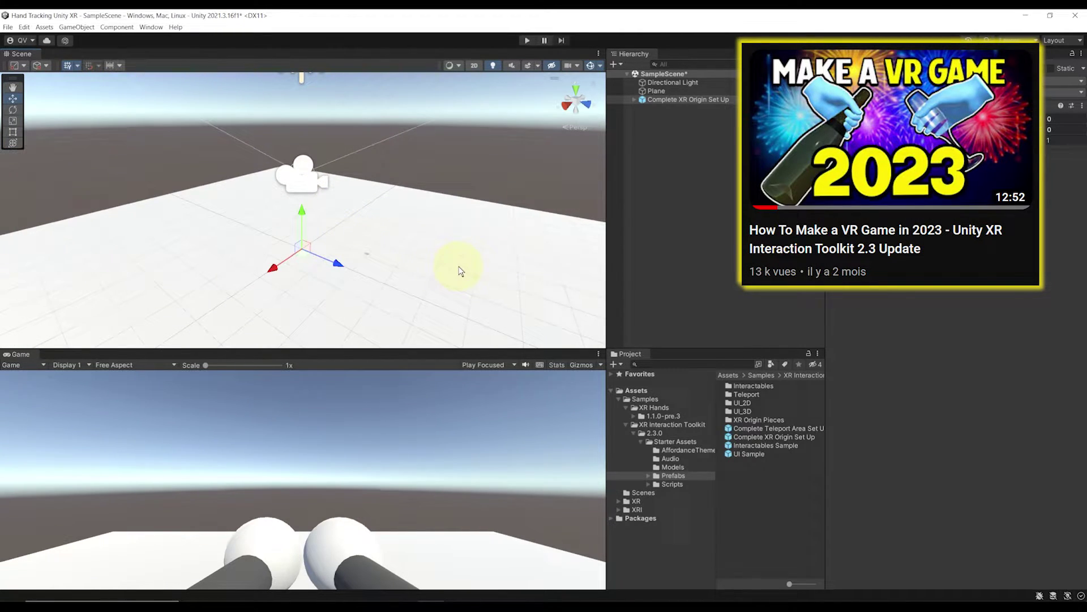
{"action": "key", "text": "ctrl+s"}
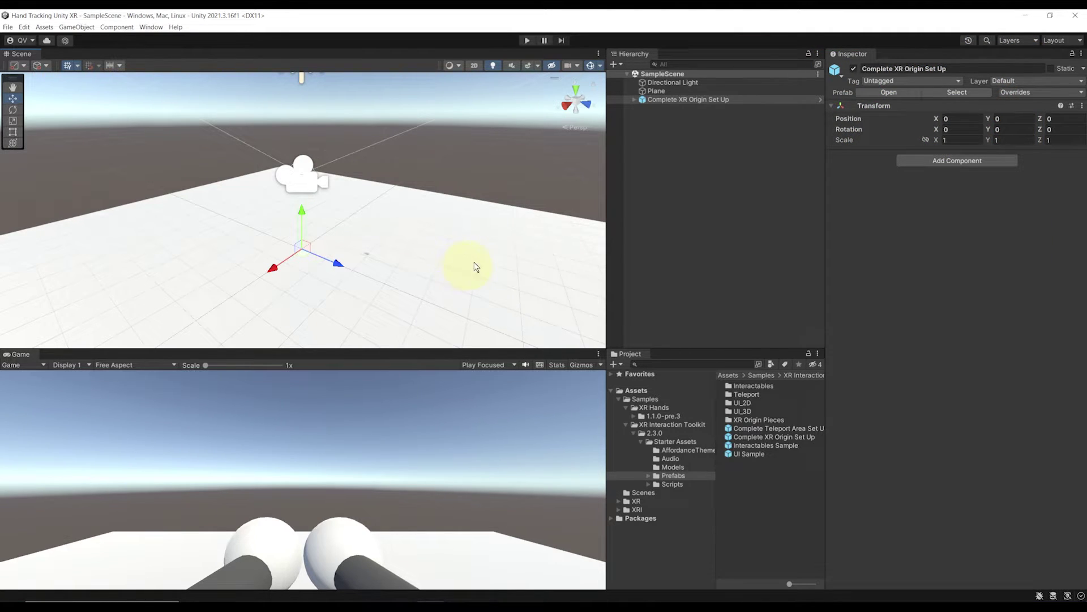
Expand the rig down to XR Origin and CameraOffset in the Hierarchy
{"action": "left_click", "coordinate": [635, 101]}
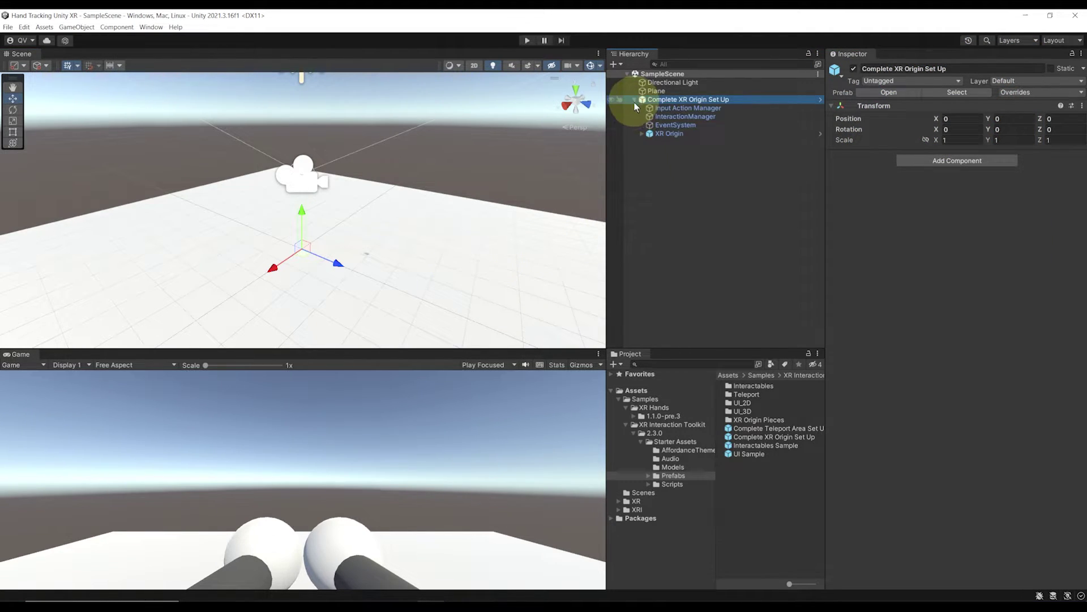
{"action": "left_click", "coordinate": [643, 133]}
{"action": "left_click", "coordinate": [648, 143]}
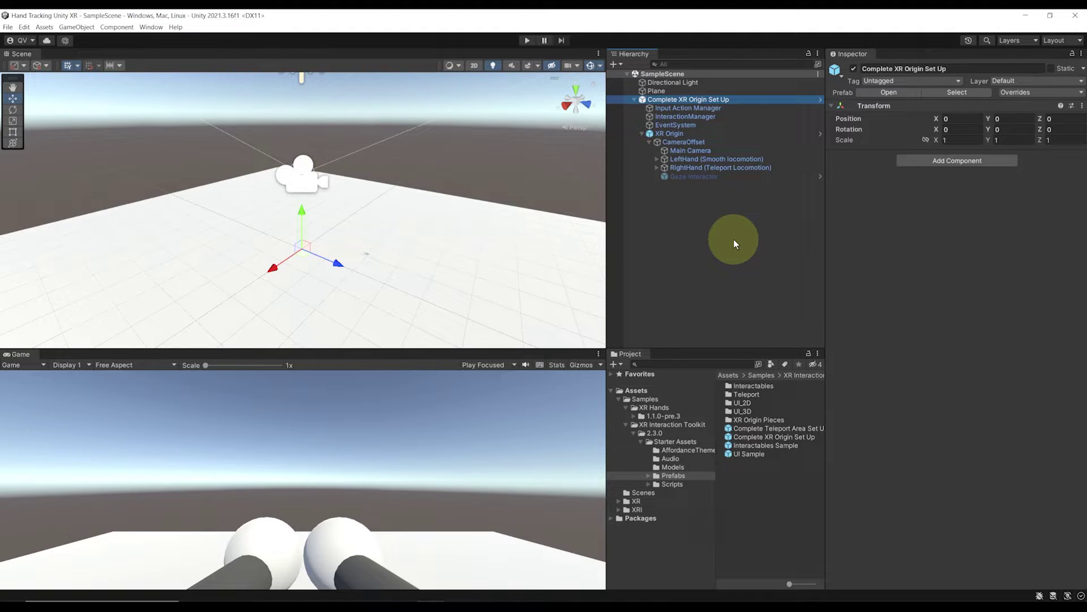
Create an empty child of CameraOffset named 'Hand Visualizer'
{"action": "right_click", "coordinate": [685, 144]}
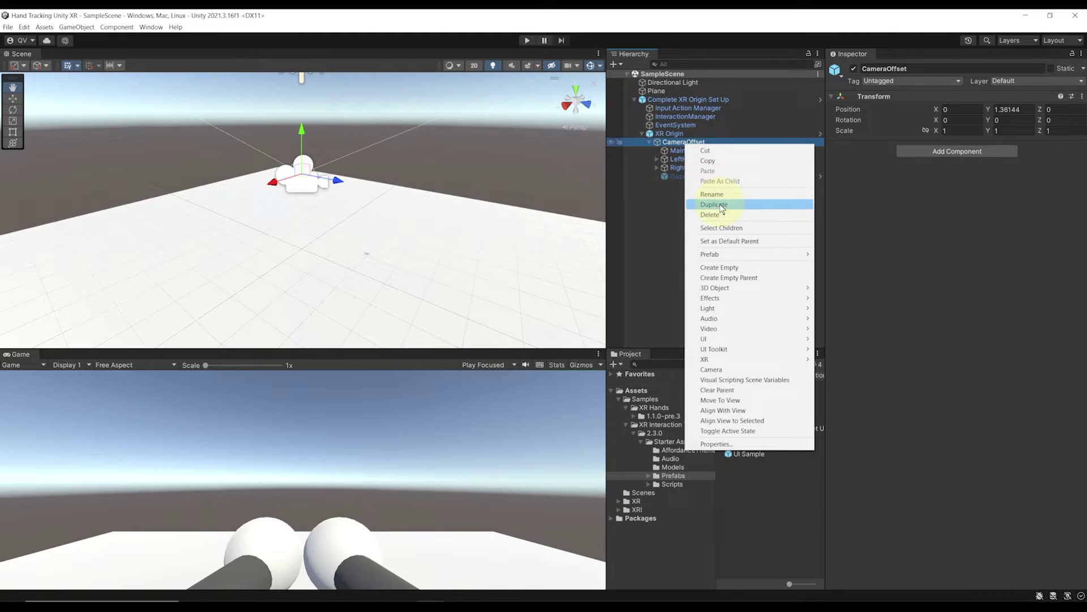
{"action": "left_click", "coordinate": [719, 267]}
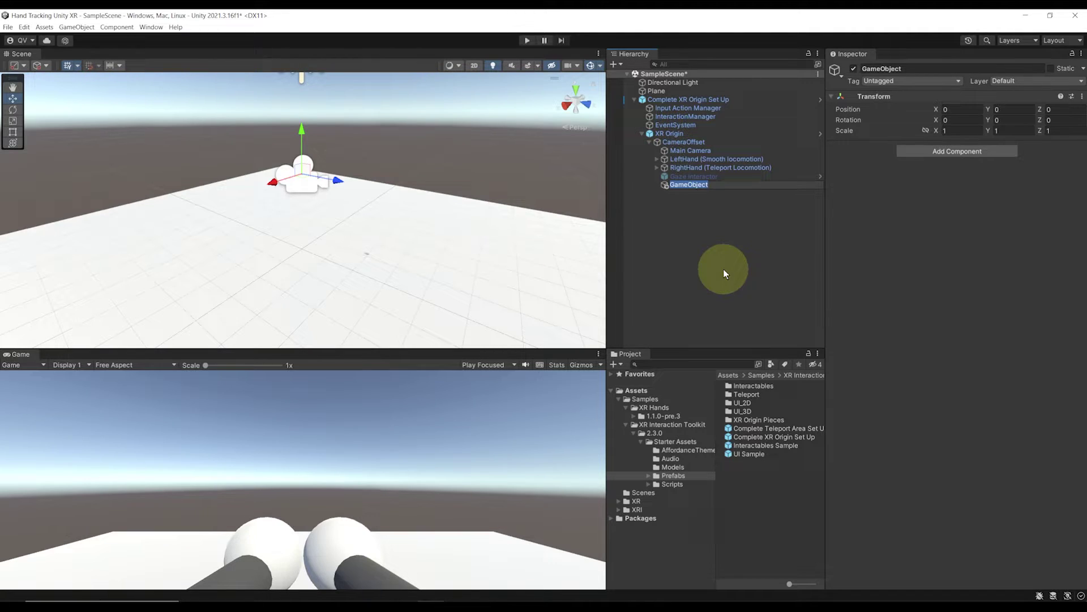
{"action": "type", "text": "Hand Visualizer"}
{"action": "key", "text": "Return"}
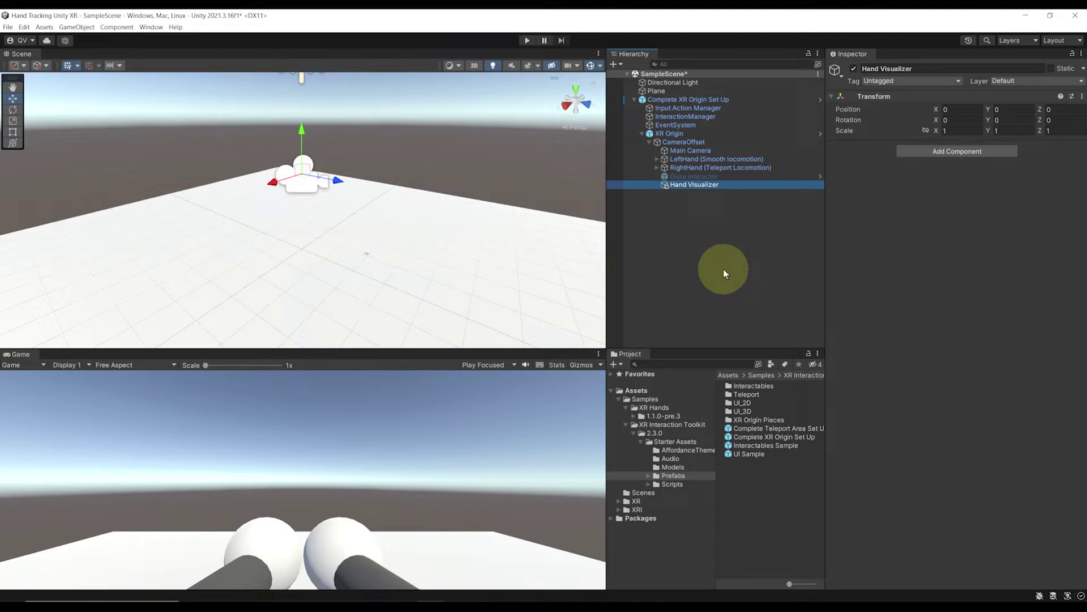
Add the Hand Visualizer script component and set its Origin to XR Origin
{"action": "left_click", "coordinate": [950, 152]}
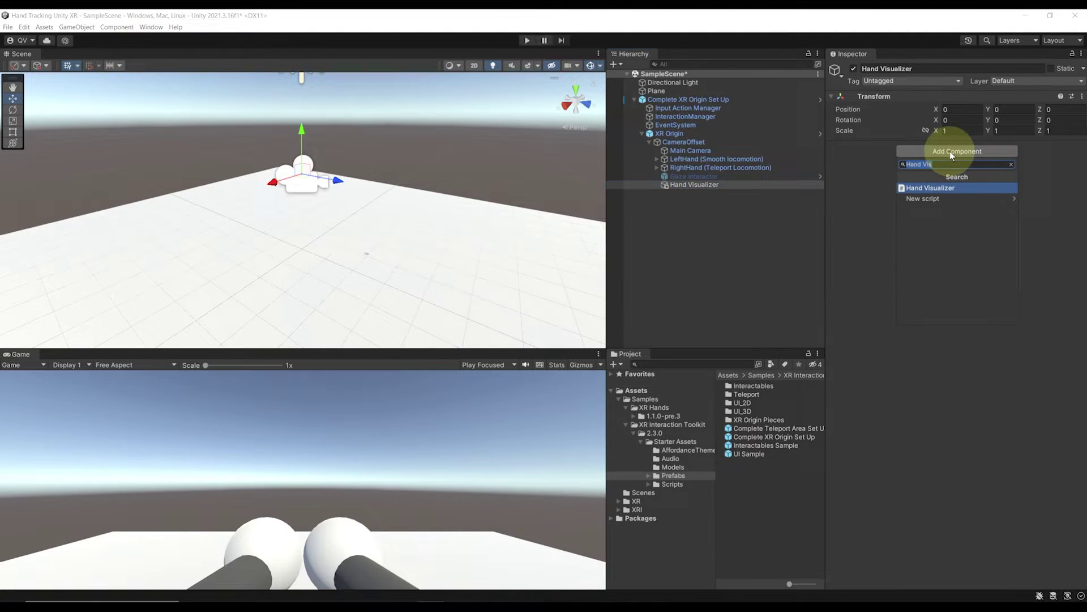
{"action": "type", "text": "HandVisua"}
{"action": "key", "text": "Return"}
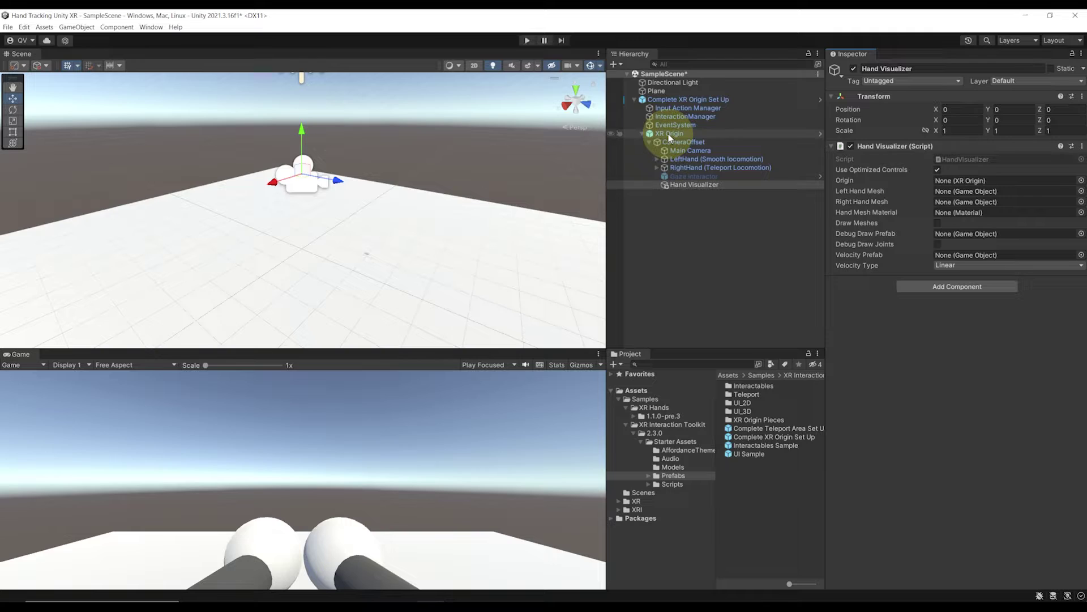
{"action": "left_click_drag", "start_coordinate": [669, 133], "coordinate": [961, 184]}
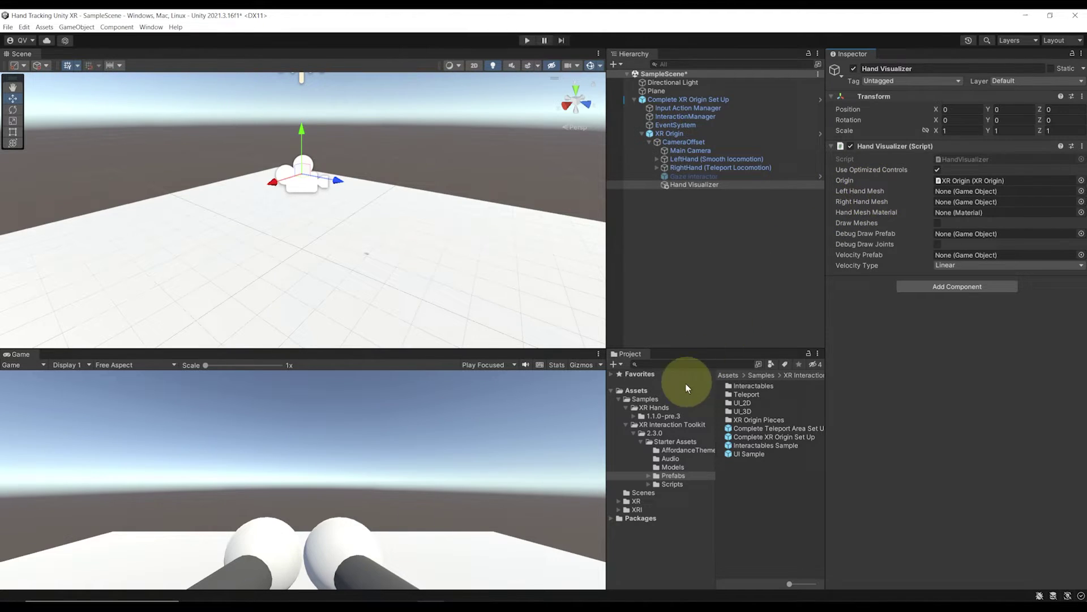
From XR Hands 1.1.0-pre.3 > HandVisualizer > Models, set LeftHand and RightHand as the Hand Visualizer's hand meshes
{"action": "left_click", "coordinate": [651, 400]}
{"action": "double_click", "coordinate": [747, 386]}
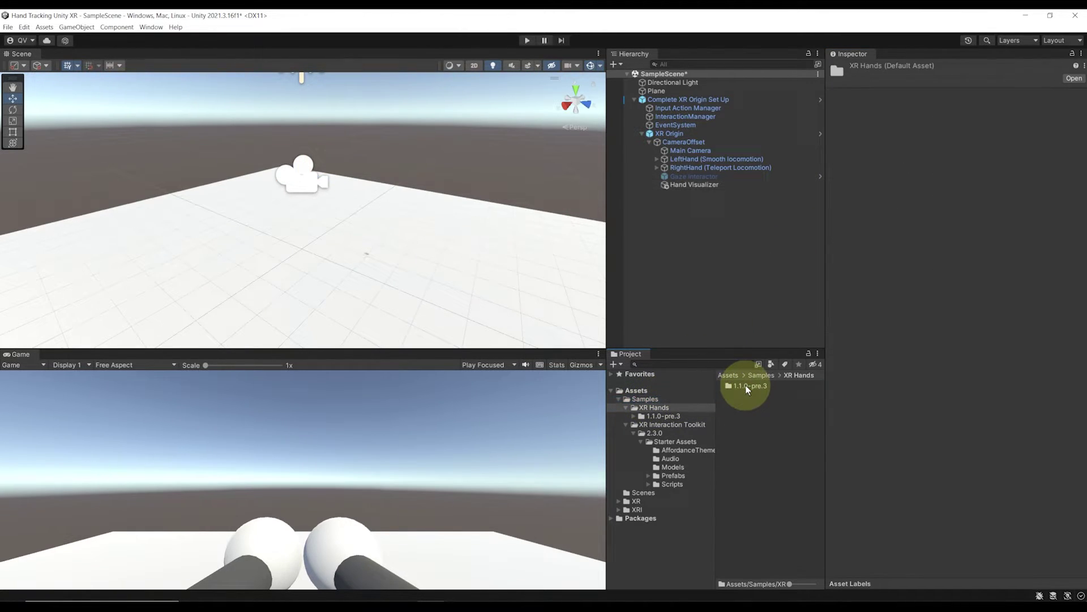
{"action": "double_click", "coordinate": [750, 385]}
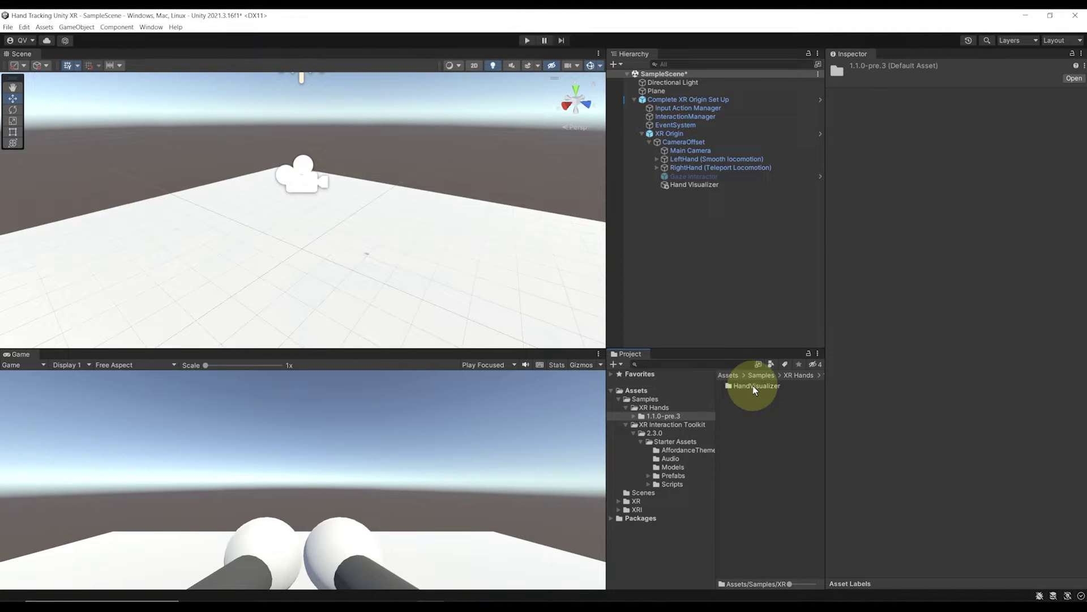
{"action": "double_click", "coordinate": [796, 385]}
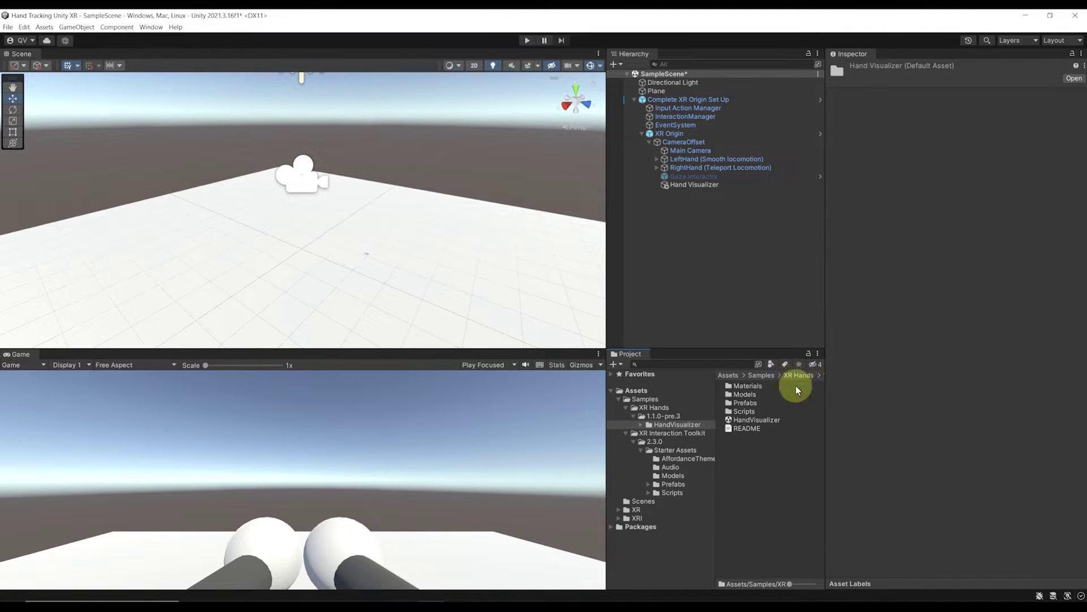
{"action": "double_click", "coordinate": [746, 393]}
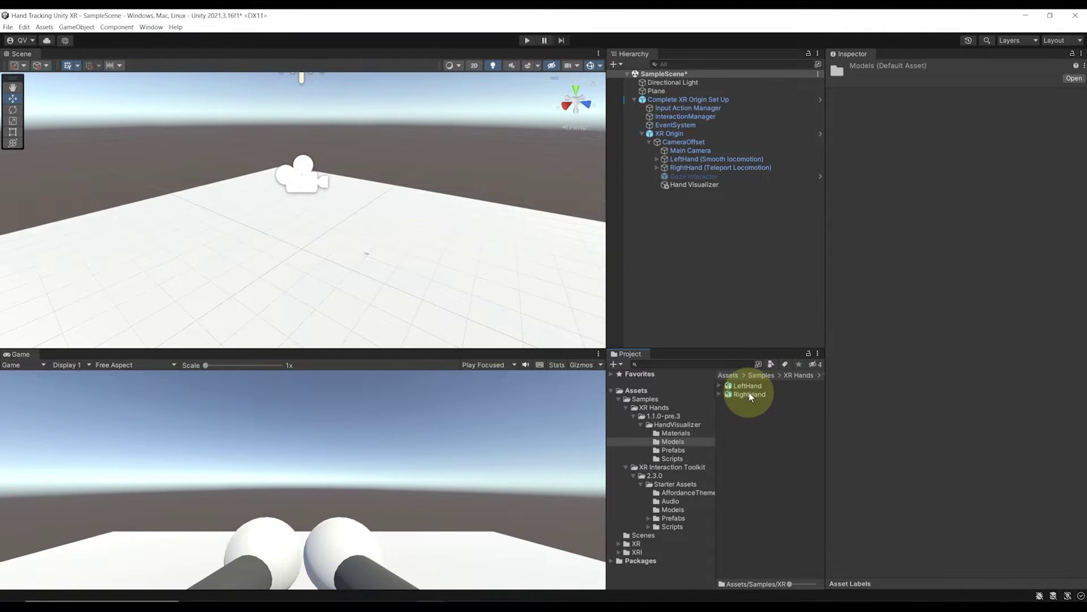
{"action": "left_click", "coordinate": [708, 185]}
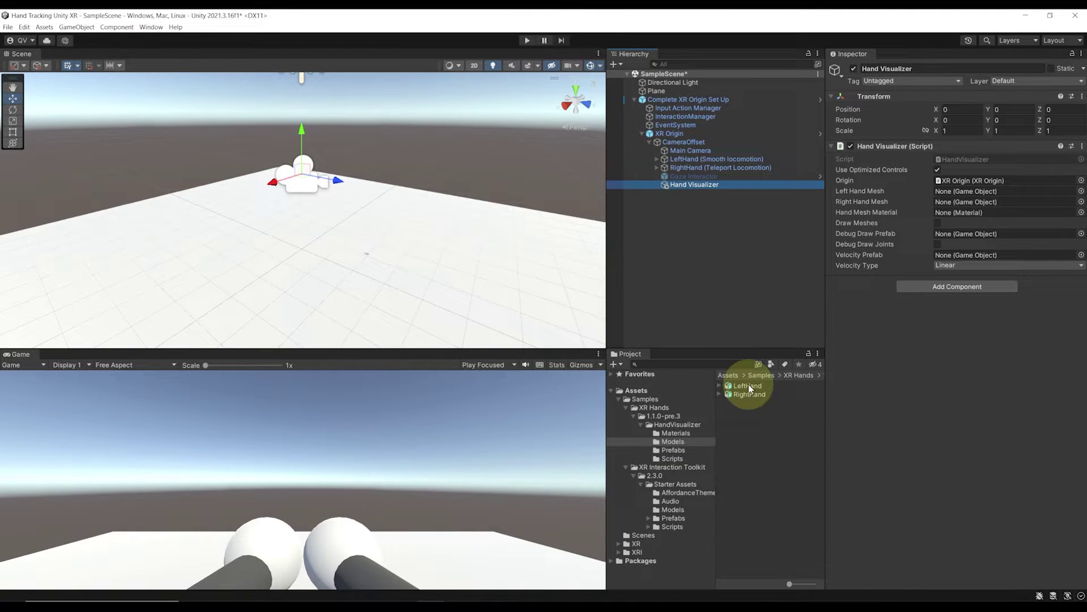
{"action": "left_click_drag", "start_coordinate": [746, 384], "coordinate": [968, 191]}
{"action": "left_click_drag", "start_coordinate": [747, 397], "coordinate": [990, 205]}
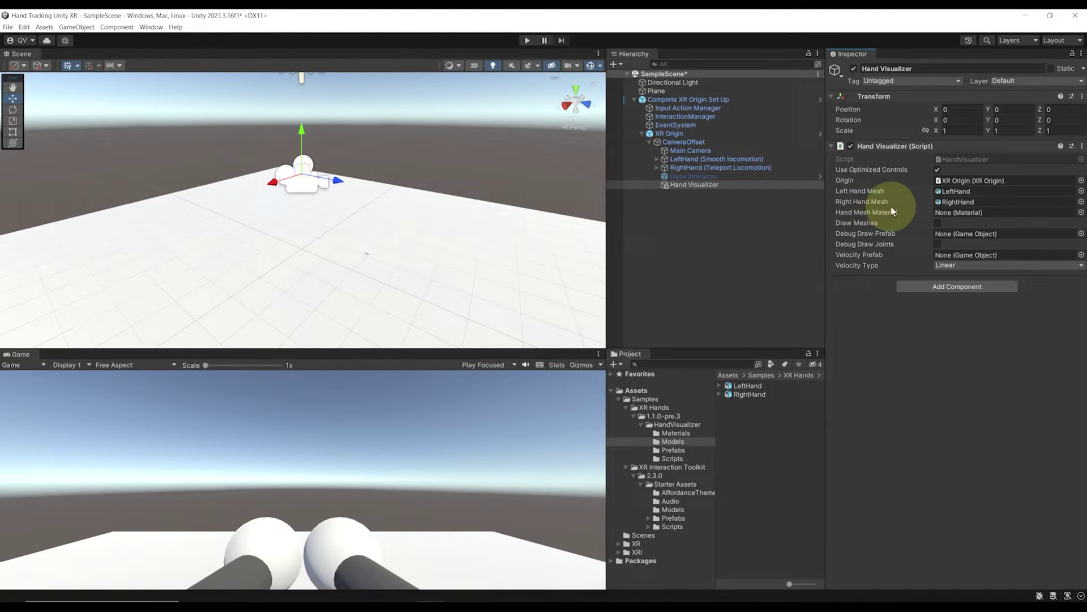
{"action": "left_click", "coordinate": [635, 390]}
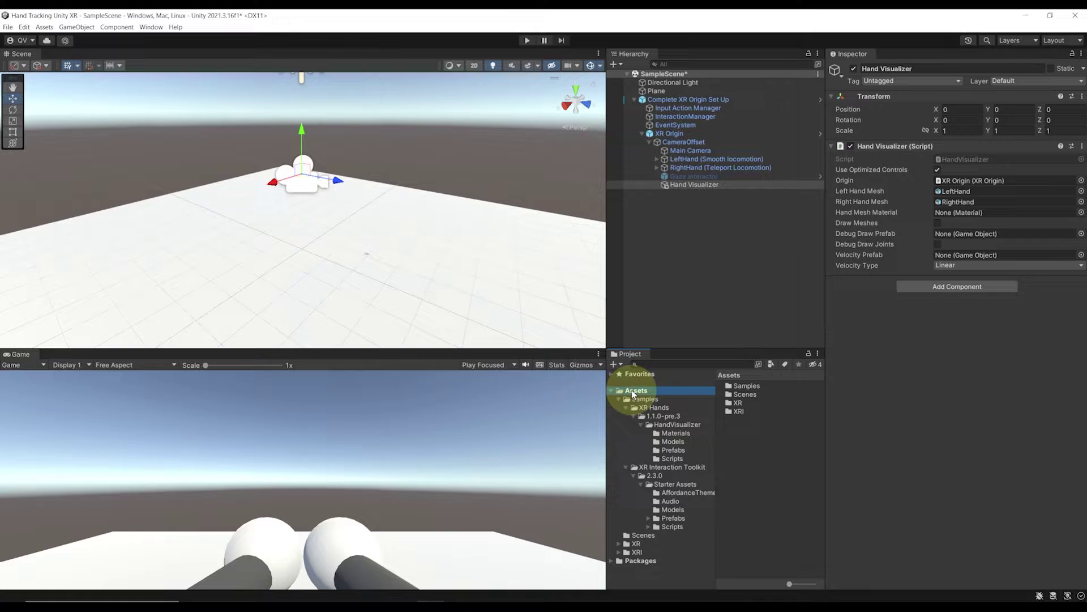
Create a new material named Blue with Albedo colour 329EFF
{"action": "right_click", "coordinate": [743, 430]}
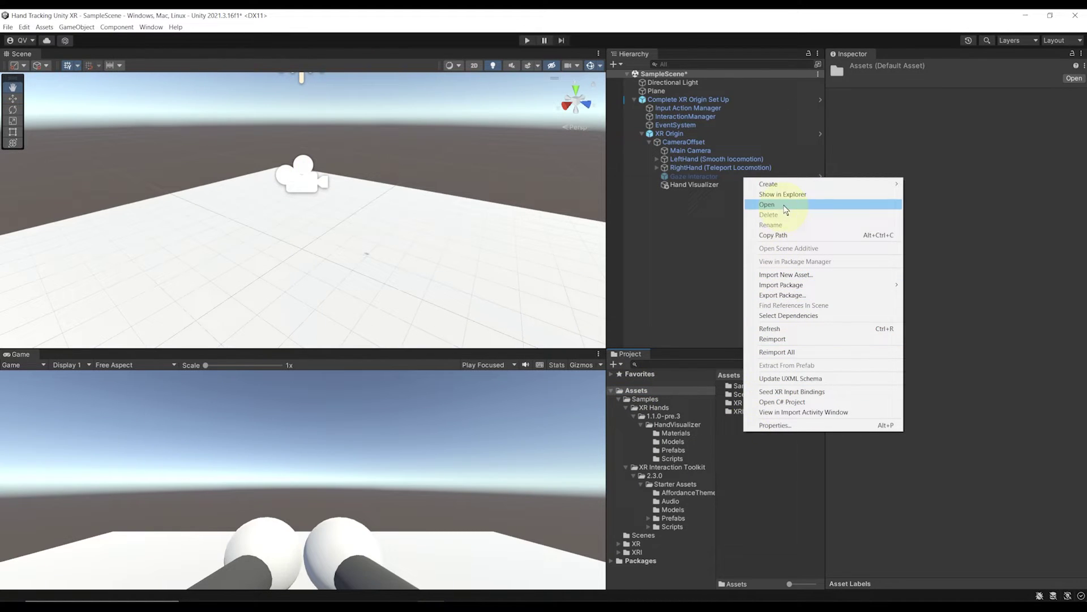
{"action": "mouse_move", "coordinate": [770, 184]}
{"action": "left_click", "coordinate": [940, 386]}
{"action": "type", "text": "B"}
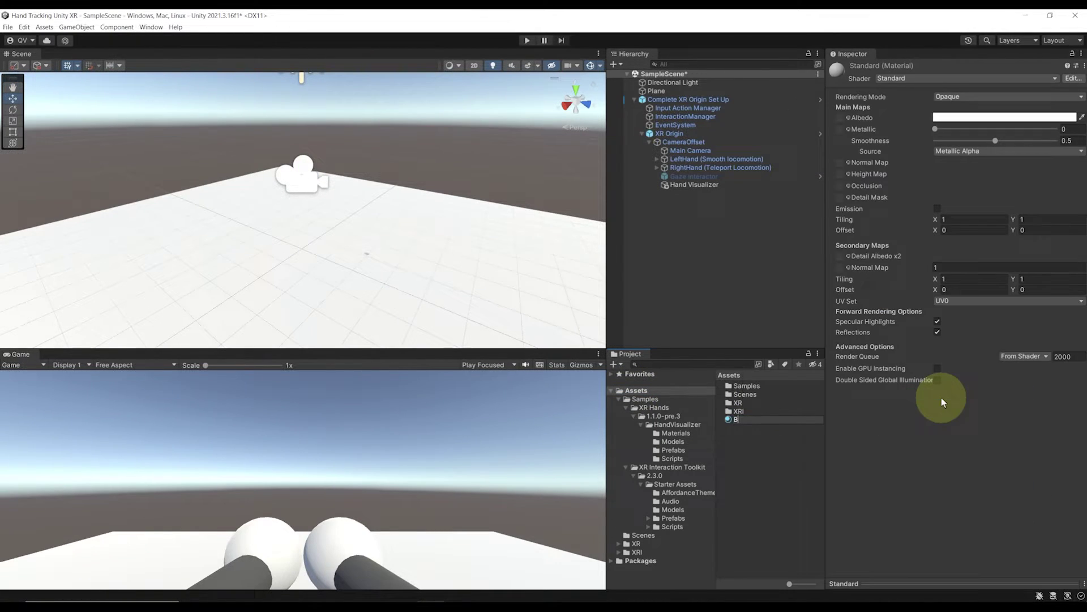
{"action": "type", "text": "lue"}
{"action": "key", "text": "Return"}
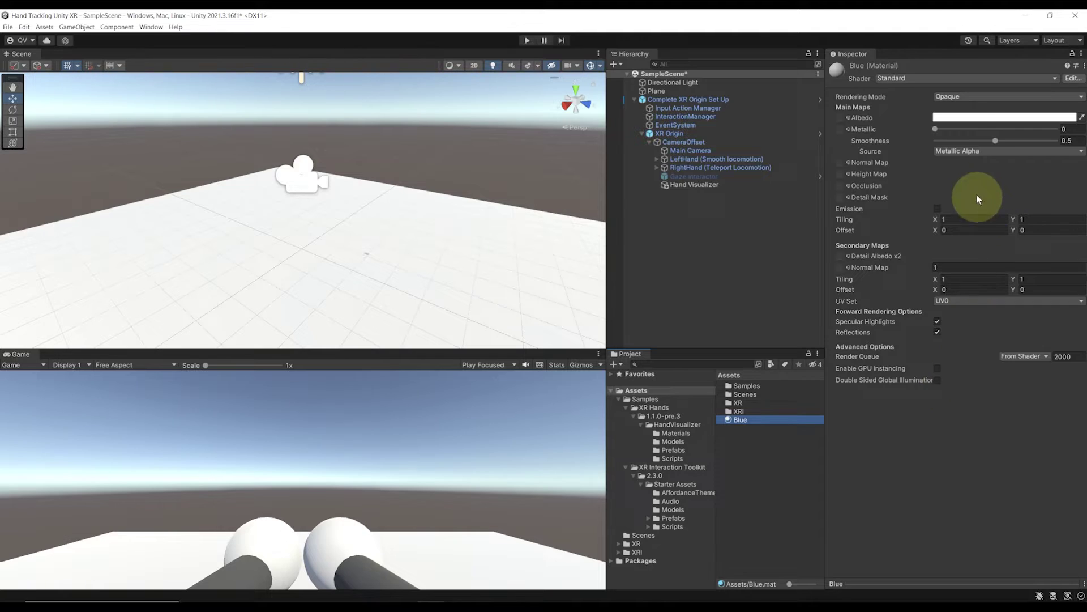
{"action": "left_click", "coordinate": [985, 118]}
{"action": "left_click", "coordinate": [980, 224]}
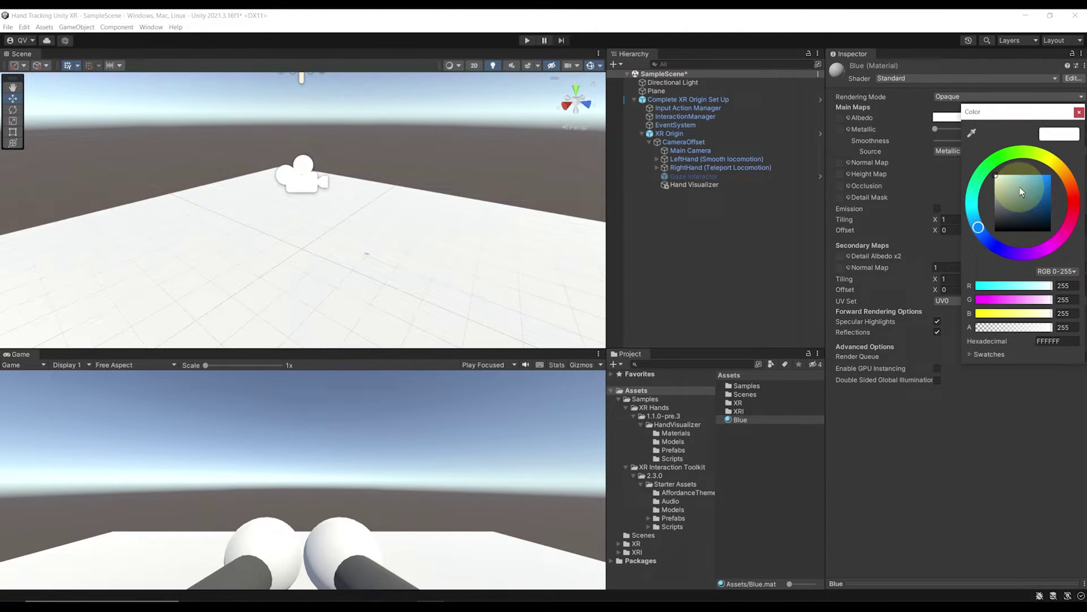
{"action": "left_click", "coordinate": [1041, 170]}
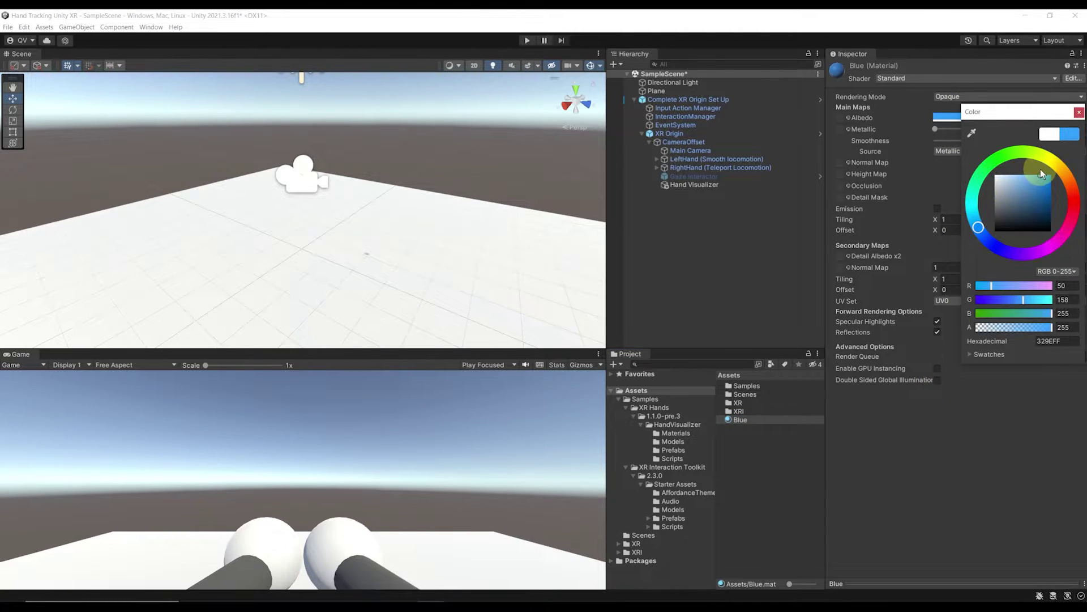
{"action": "left_click", "coordinate": [1079, 113]}
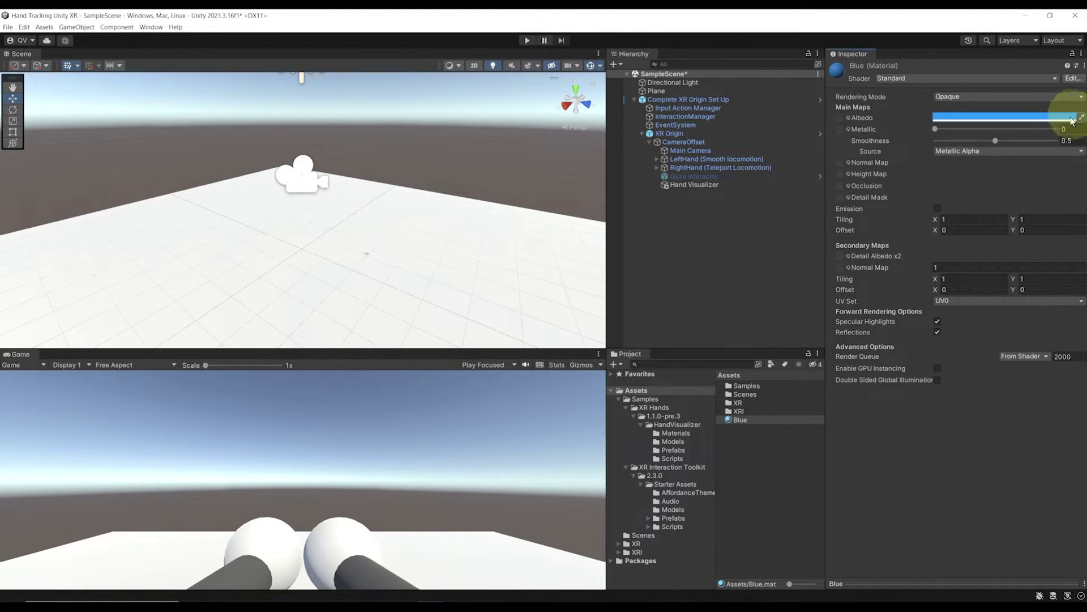
Set Blue as the Hand Visualizer's Hand Mesh Material and enable Draw Meshes
{"action": "left_click", "coordinate": [736, 185]}
{"action": "left_click_drag", "start_coordinate": [734, 427], "coordinate": [981, 219]}
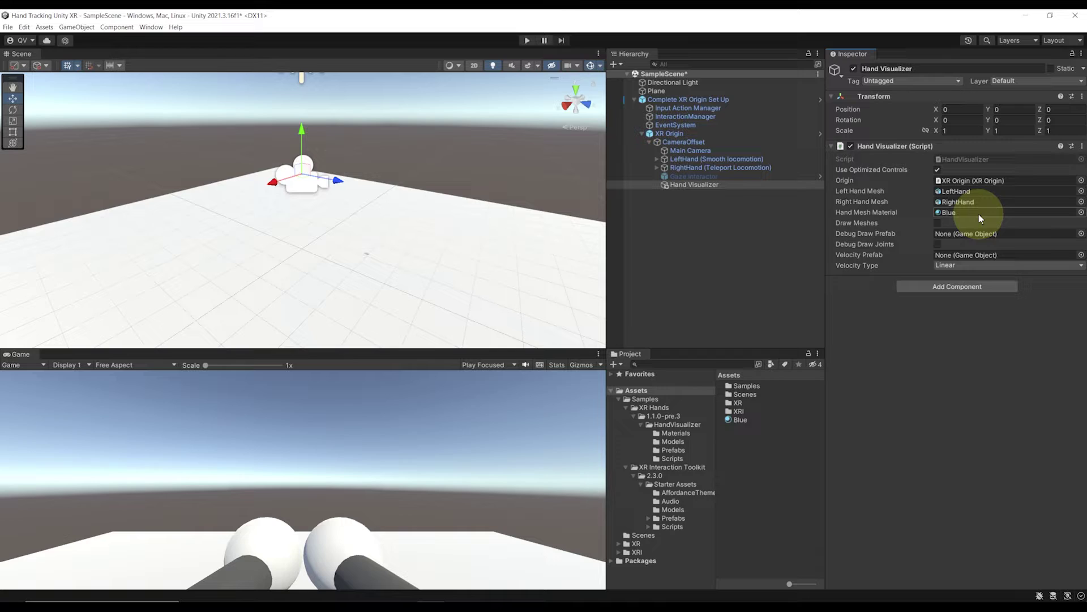
{"action": "left_click", "coordinate": [938, 223]}
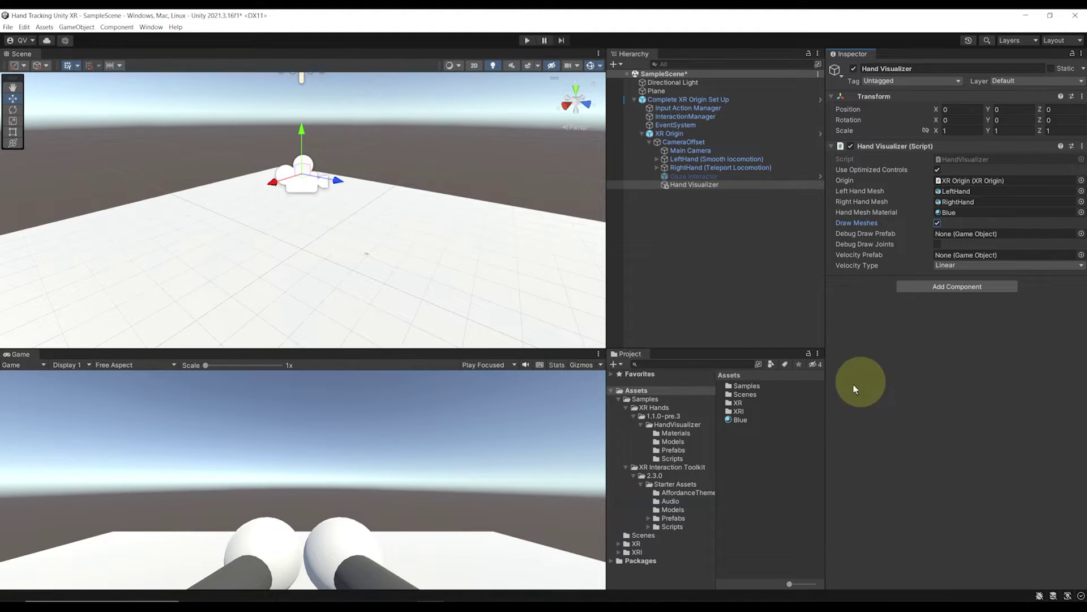
{"action": "left_click", "coordinate": [679, 425]}
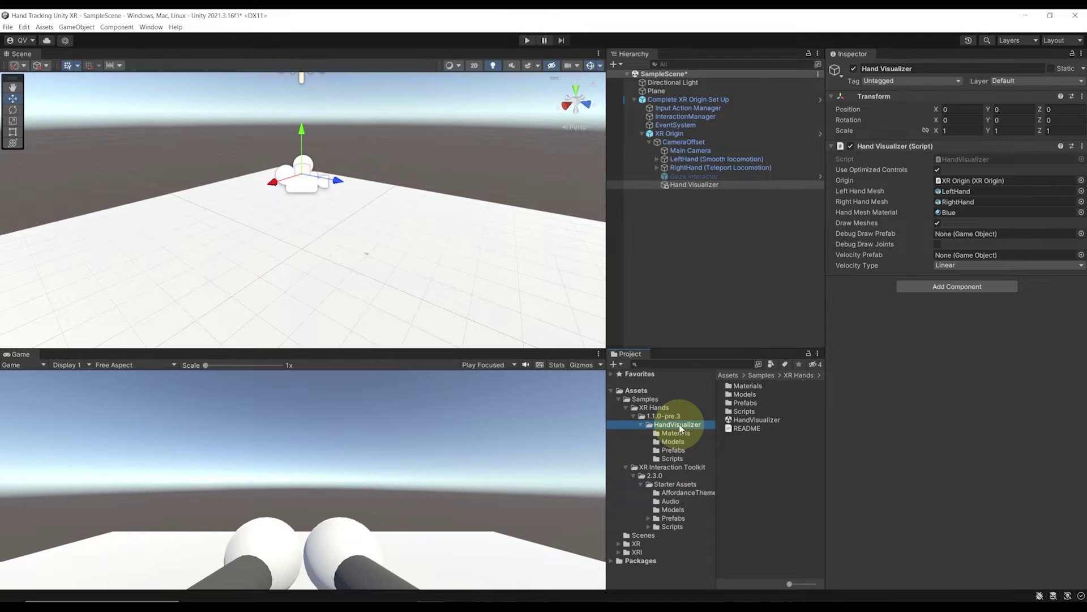
Set Debug Draw Prefab to Joint, Velocity Prefab to VelocityPrefab, Velocity Type None, and enable Play Maximized
{"action": "double_click", "coordinate": [745, 403]}
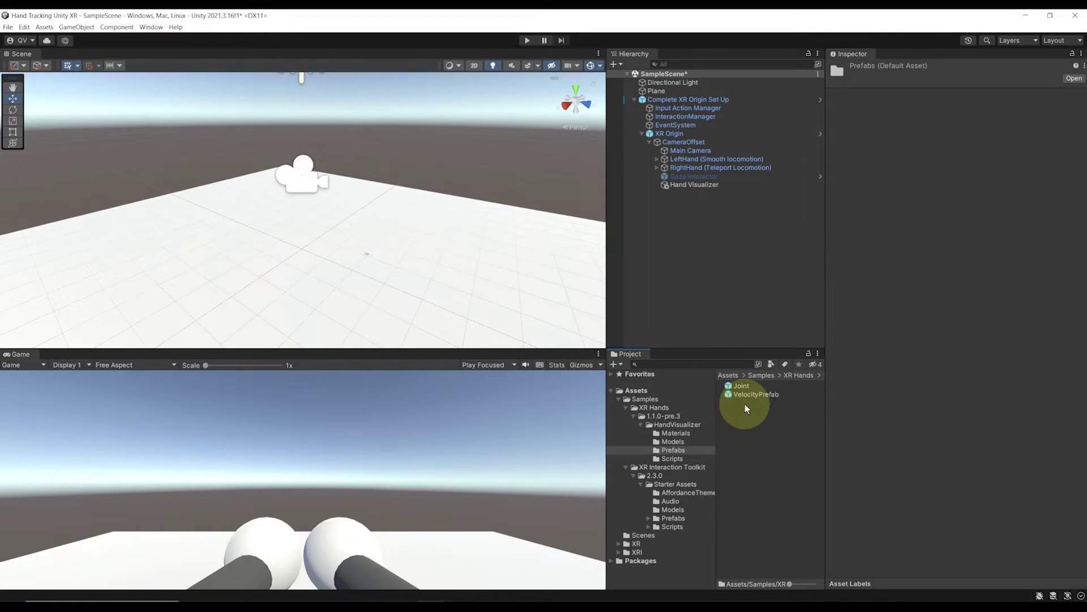
{"action": "left_click", "coordinate": [735, 185]}
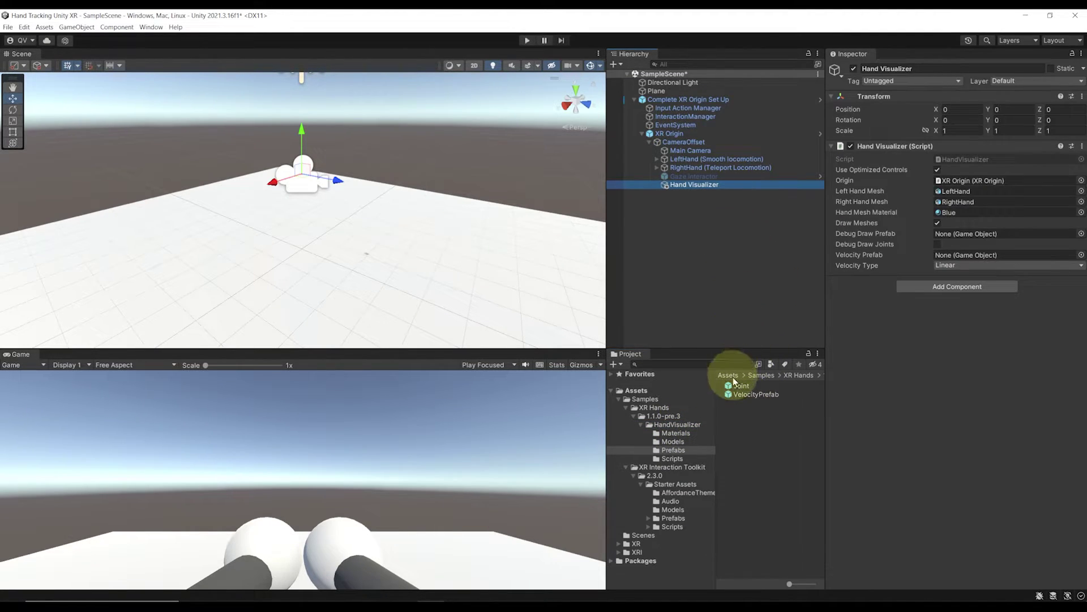
{"action": "mouse_move", "coordinate": [736, 383]}
{"action": "left_mouse_down"}
{"action": "mouse_move", "coordinate": [876, 323]}
{"action": "mouse_move", "coordinate": [967, 238]}
{"action": "left_mouse_up"}
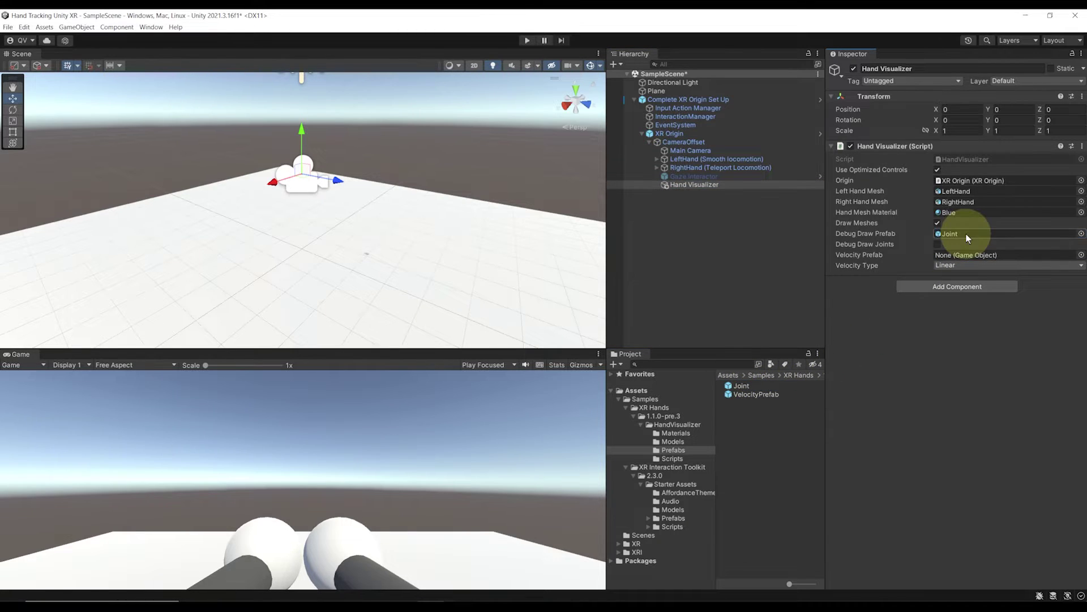
{"action": "left_click_drag", "start_coordinate": [754, 398], "coordinate": [980, 256]}
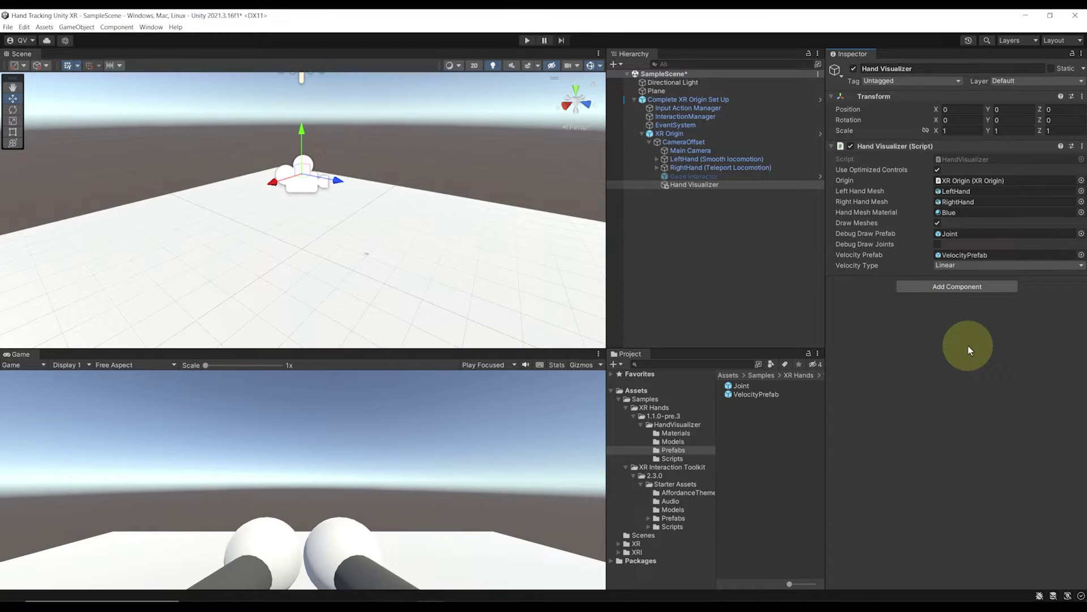
{"action": "left_click", "coordinate": [950, 269]}
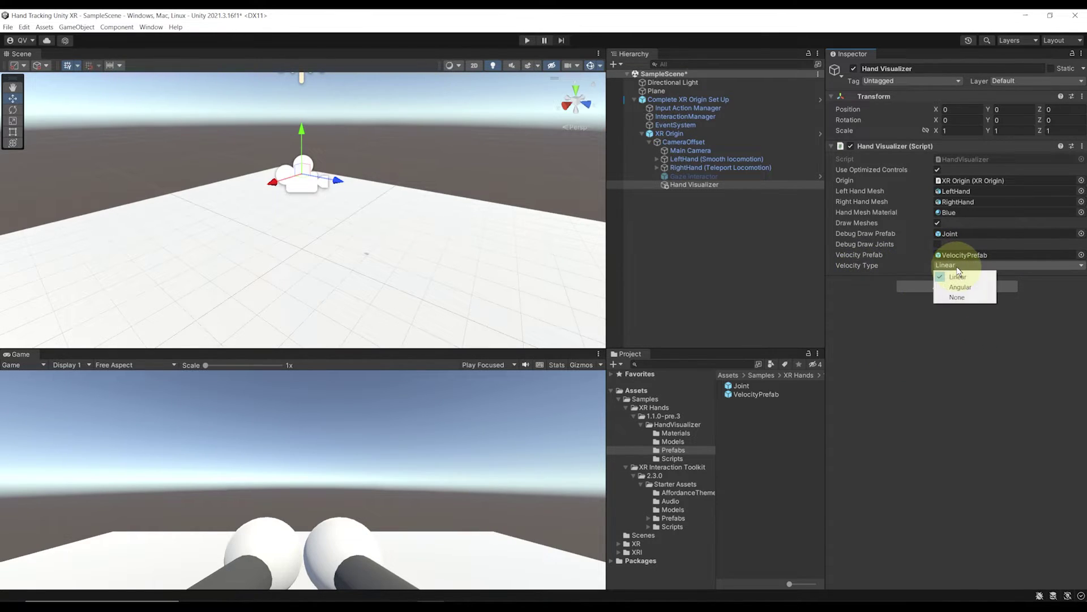
{"action": "left_click", "coordinate": [959, 300]}
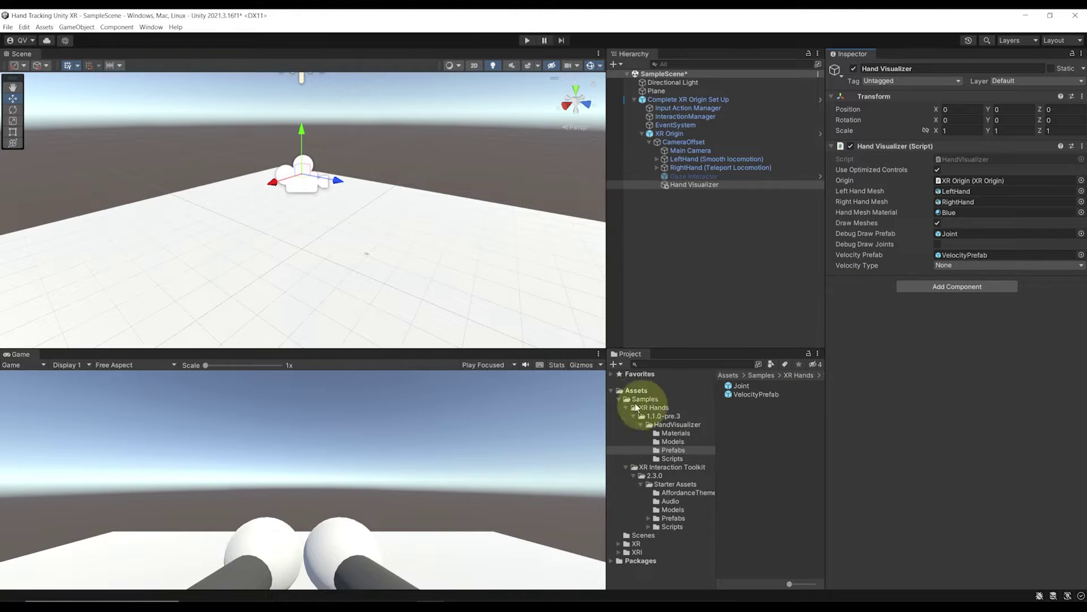
{"action": "left_click", "coordinate": [512, 365]}
{"action": "left_click", "coordinate": [509, 386]}
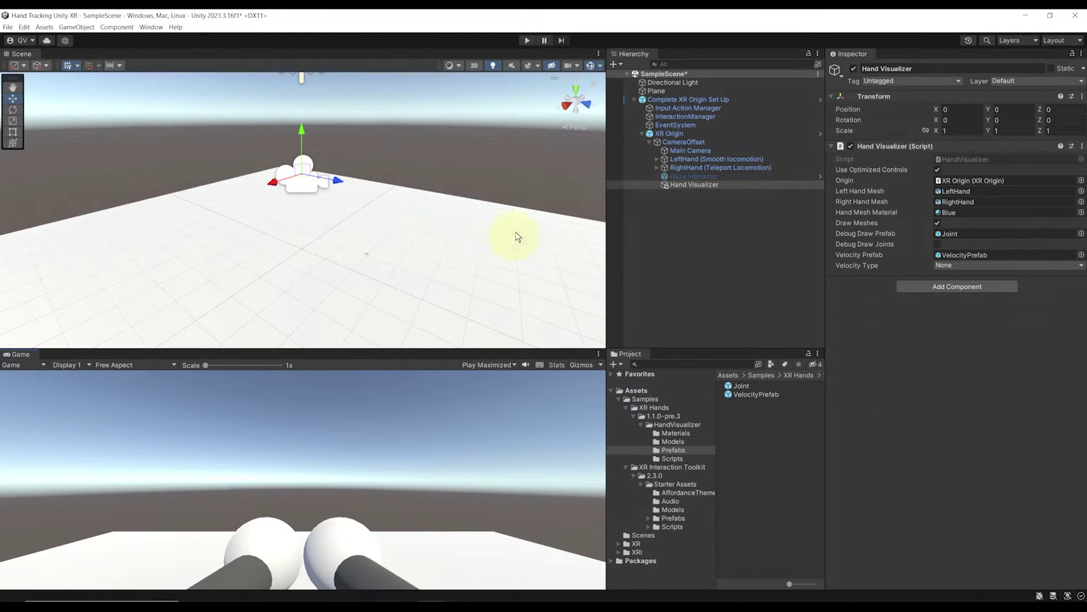
Enter play mode to see the tracked blue hand in the Game view
{"action": "left_click", "coordinate": [525, 40]}
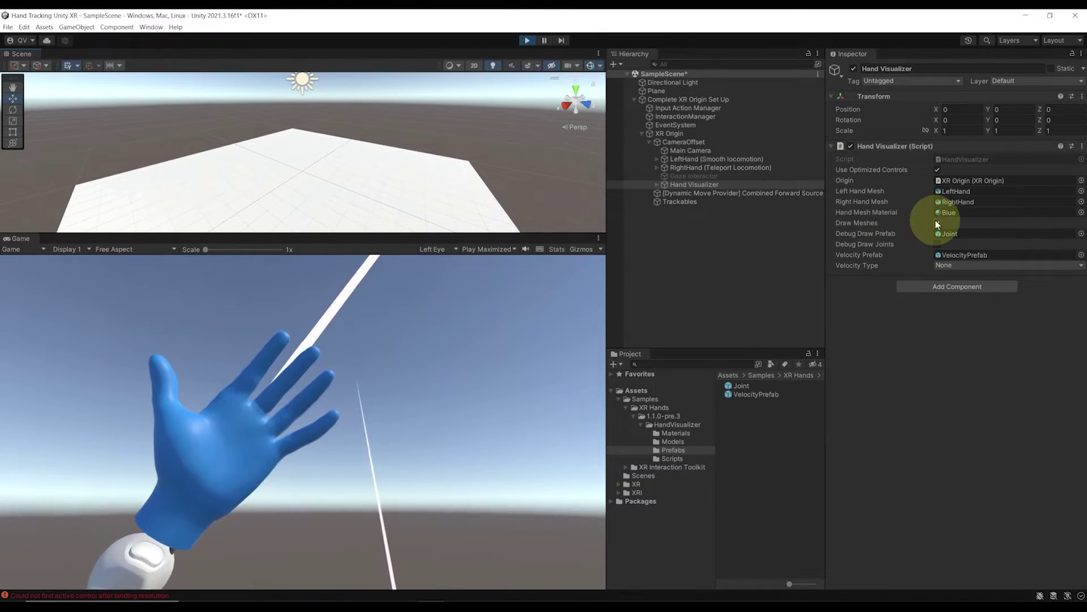
During play, enable Draw Meshes and Debug Draw Joints, set Velocity Type to Linear, then stop play
{"action": "left_click", "coordinate": [937, 222]}
{"action": "left_click", "coordinate": [937, 222]}
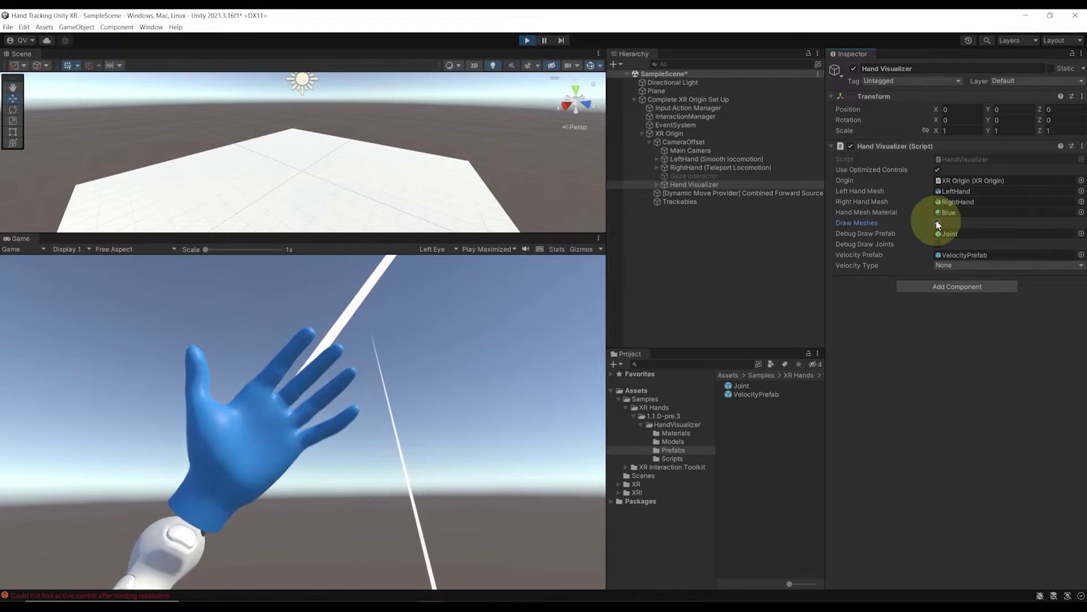
{"action": "left_click", "coordinate": [938, 243]}
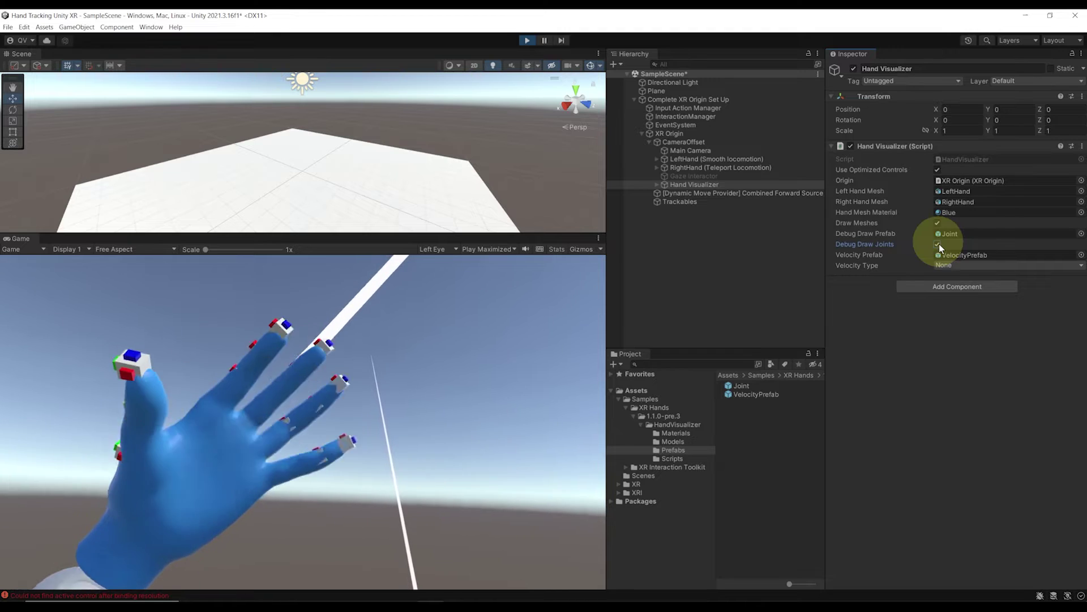
{"action": "left_click", "coordinate": [943, 265]}
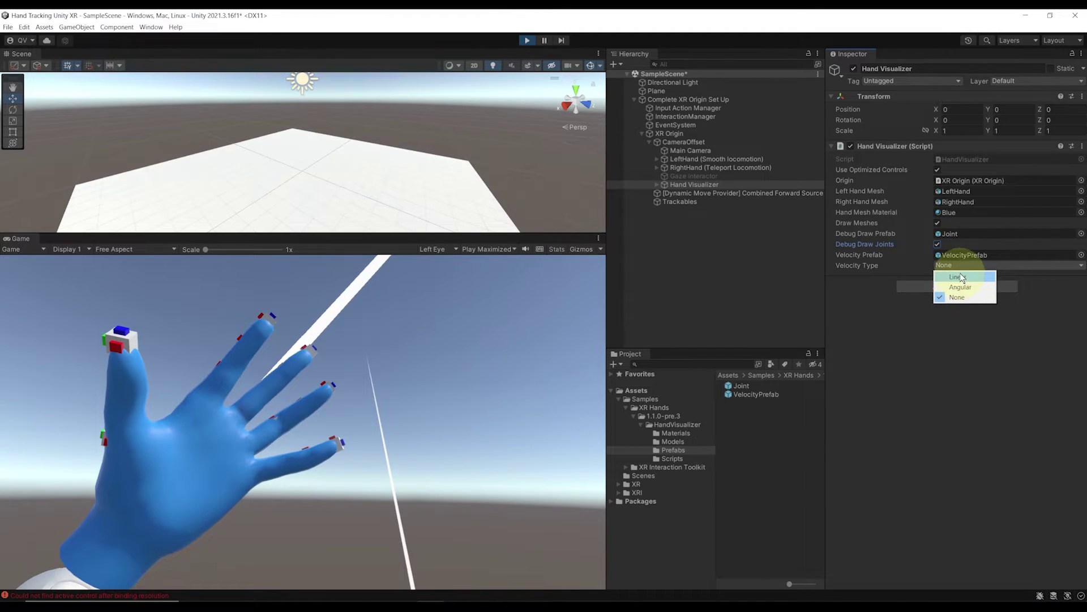
{"action": "left_click", "coordinate": [961, 277]}
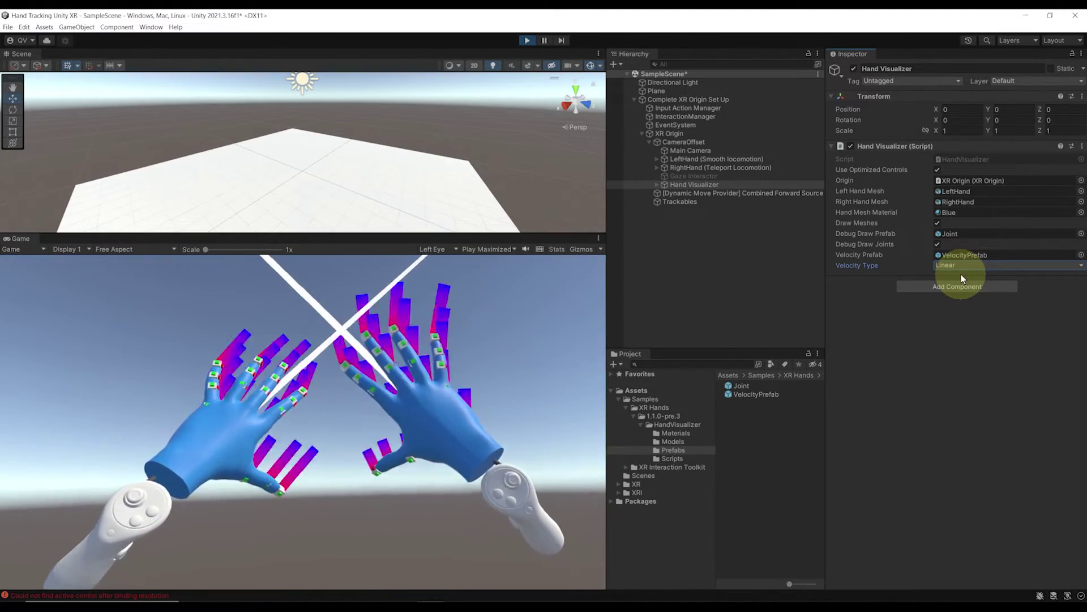
{"action": "left_click", "coordinate": [527, 41]}
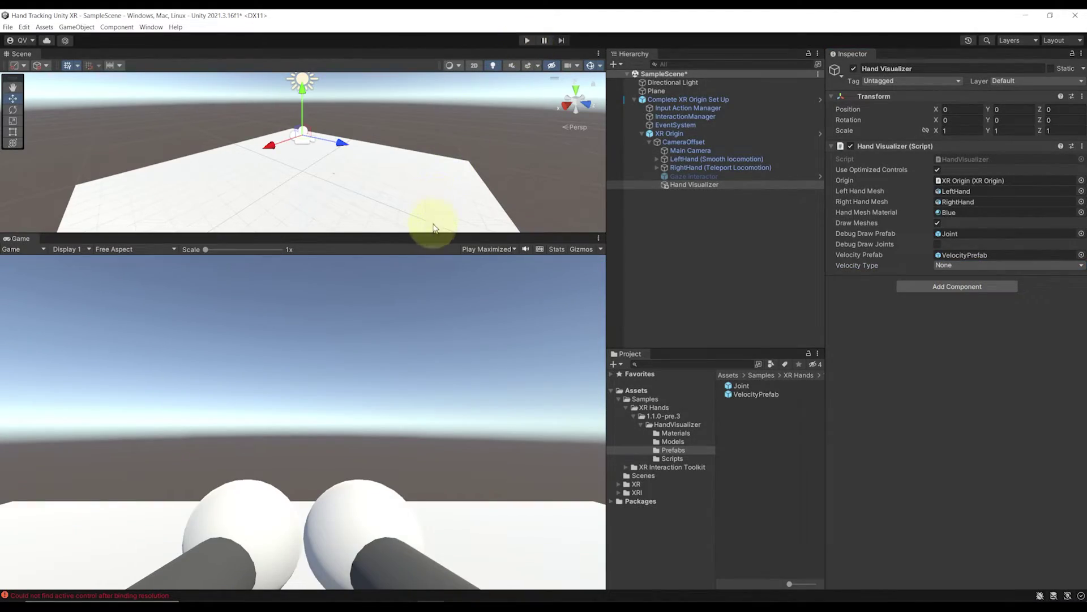
Import the Hands Interaction Demo sample of XR Interaction Toolkit 2.3.0 through the Package Manager
{"action": "left_click_drag", "start_coordinate": [429, 235], "coordinate": [404, 327]}
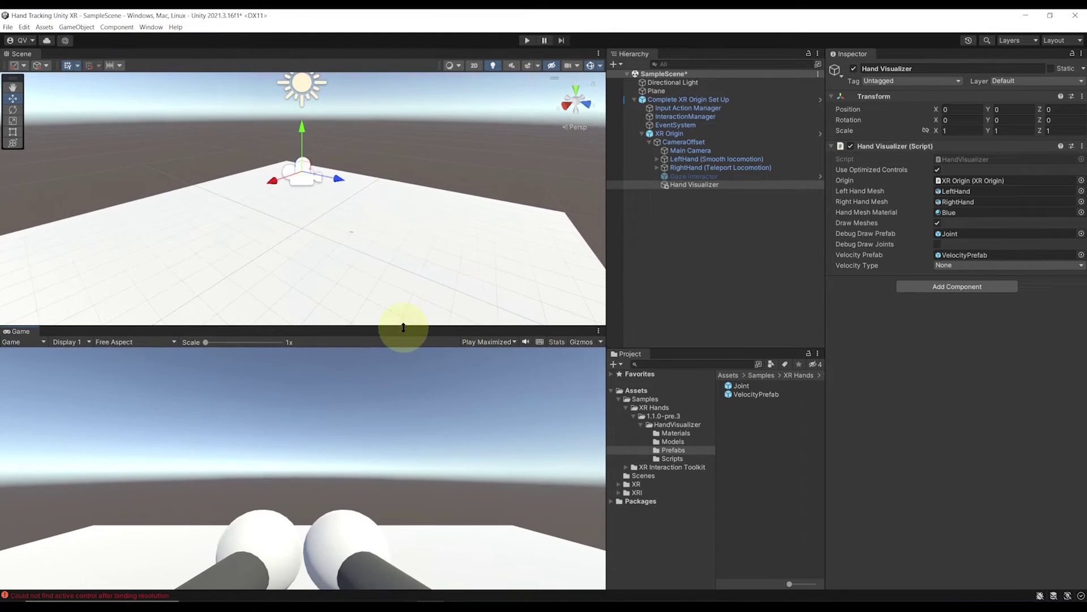
{"action": "left_click", "coordinate": [153, 28]}
{"action": "left_click", "coordinate": [172, 138]}
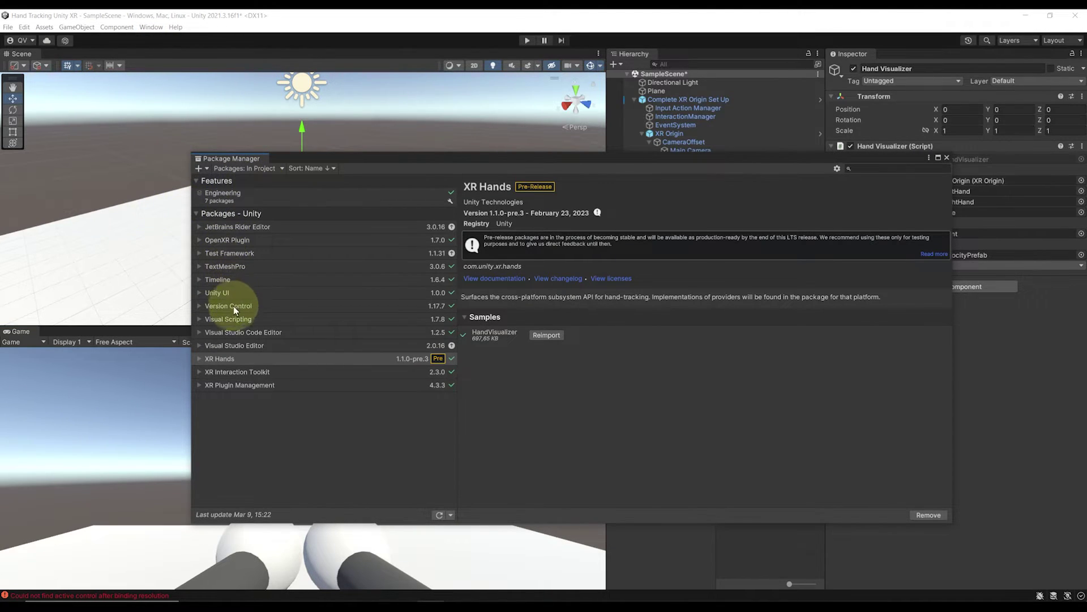
{"action": "left_click", "coordinate": [243, 372]}
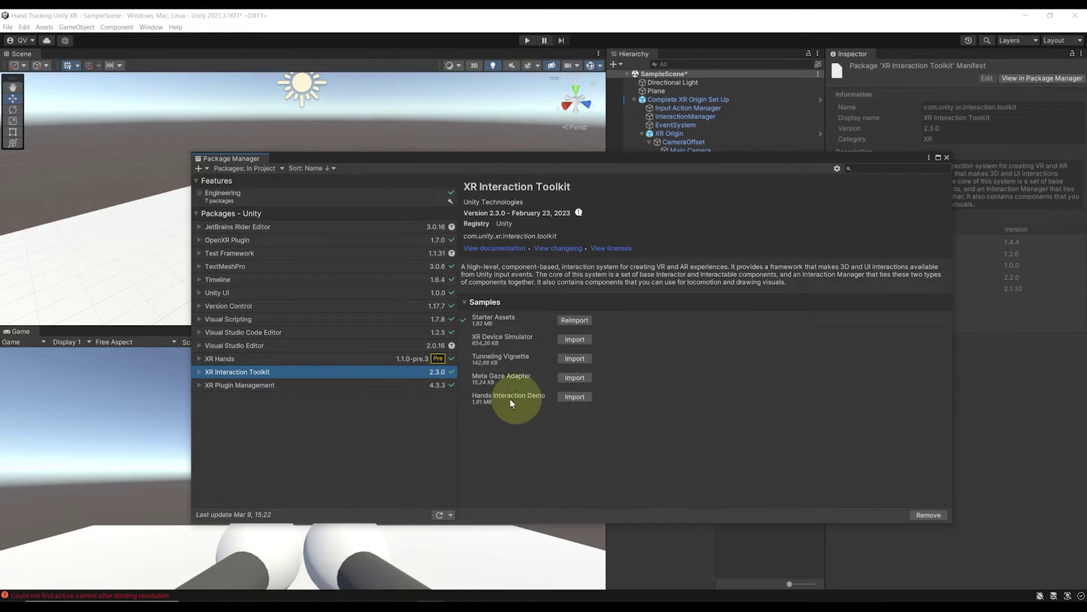
{"action": "left_click", "coordinate": [583, 400]}
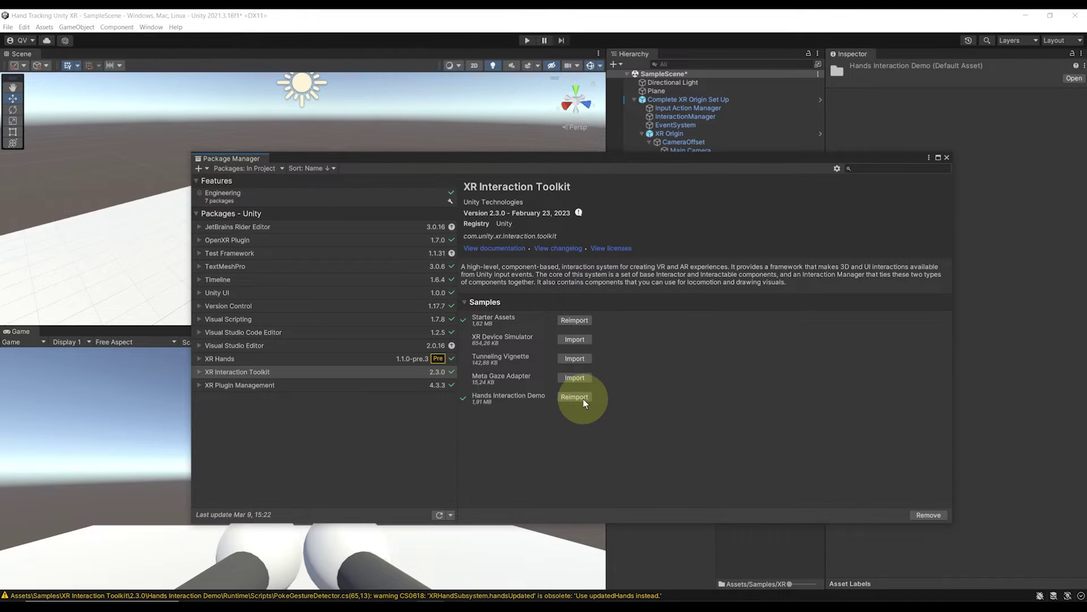
Drag Complete XR Origin Hands Set Up from Hands Interaction Demo > Runtime > Prefabs into the Hierarchy
{"action": "left_click", "coordinate": [946, 159]}
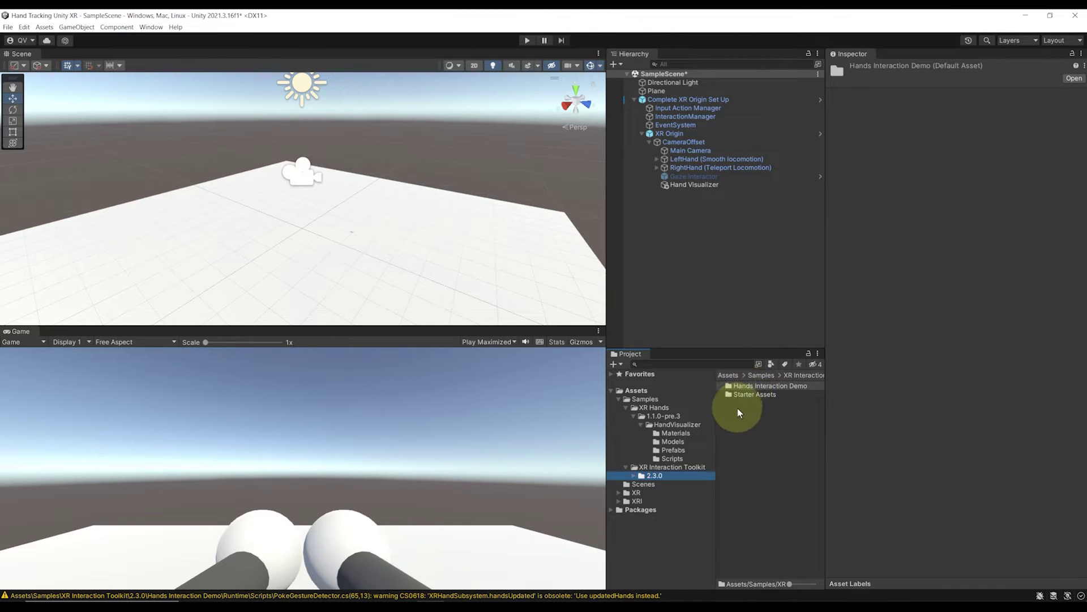
{"action": "left_click_drag", "start_coordinate": [824, 413], "coordinate": [919, 419]}
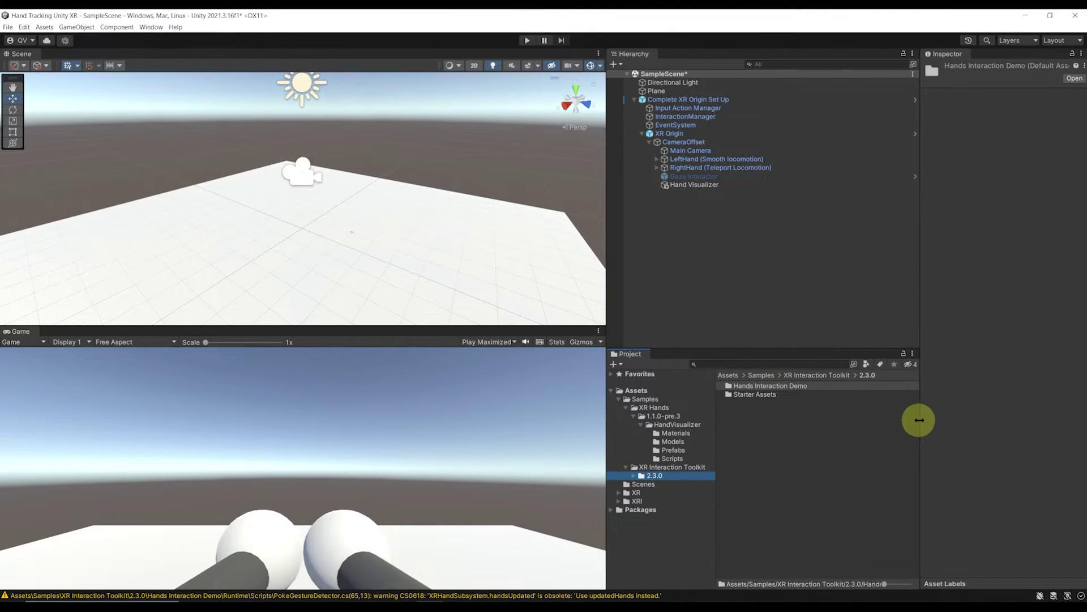
{"action": "double_click", "coordinate": [749, 387]}
{"action": "double_click", "coordinate": [745, 413]}
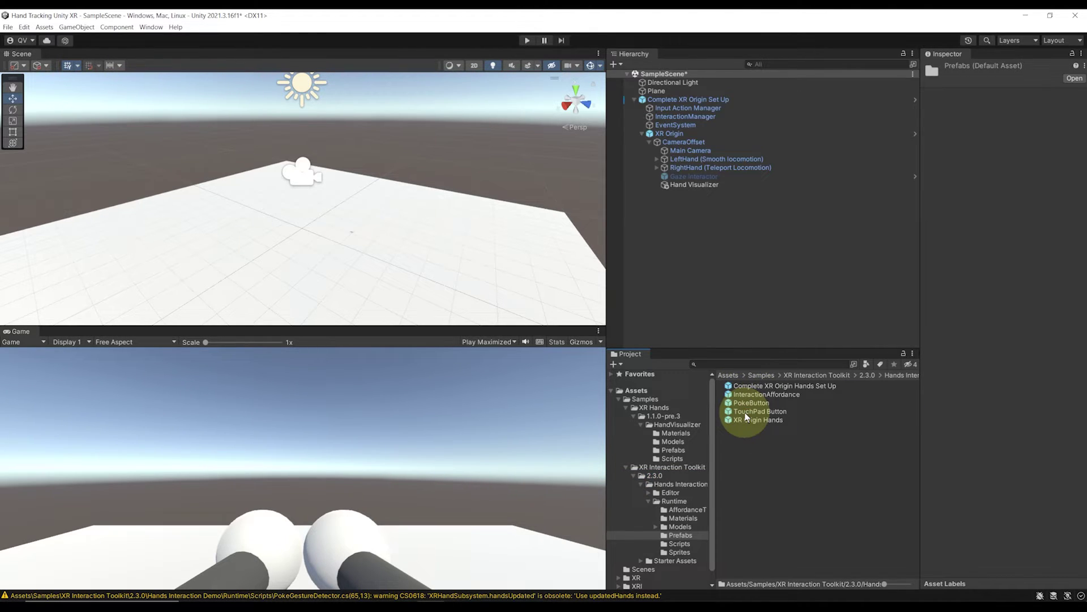
{"action": "left_click", "coordinate": [752, 388]}
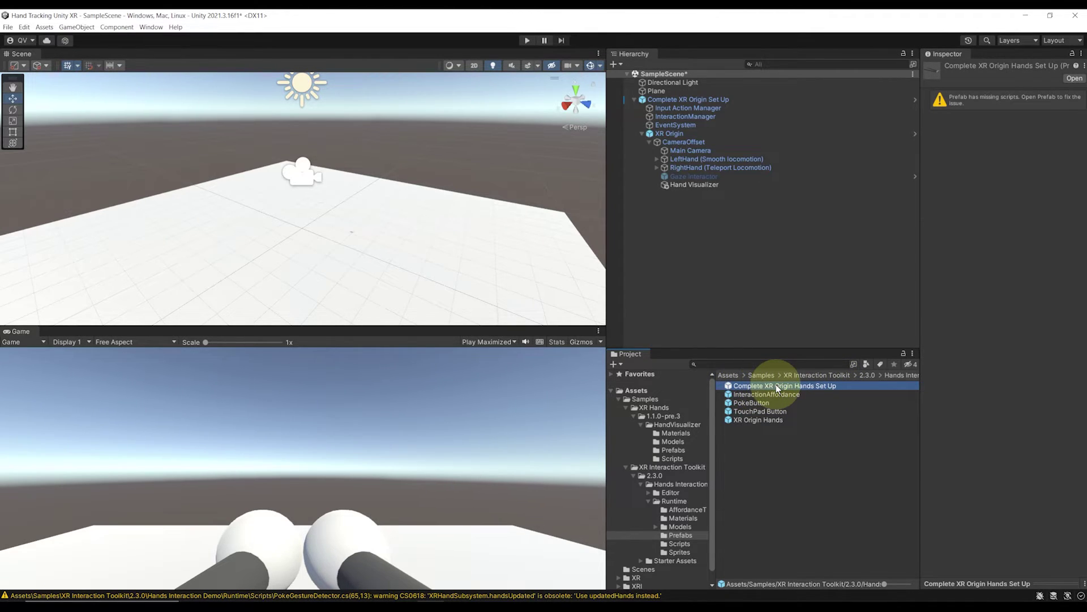
{"action": "left_click_drag", "start_coordinate": [770, 376], "coordinate": [674, 299]}
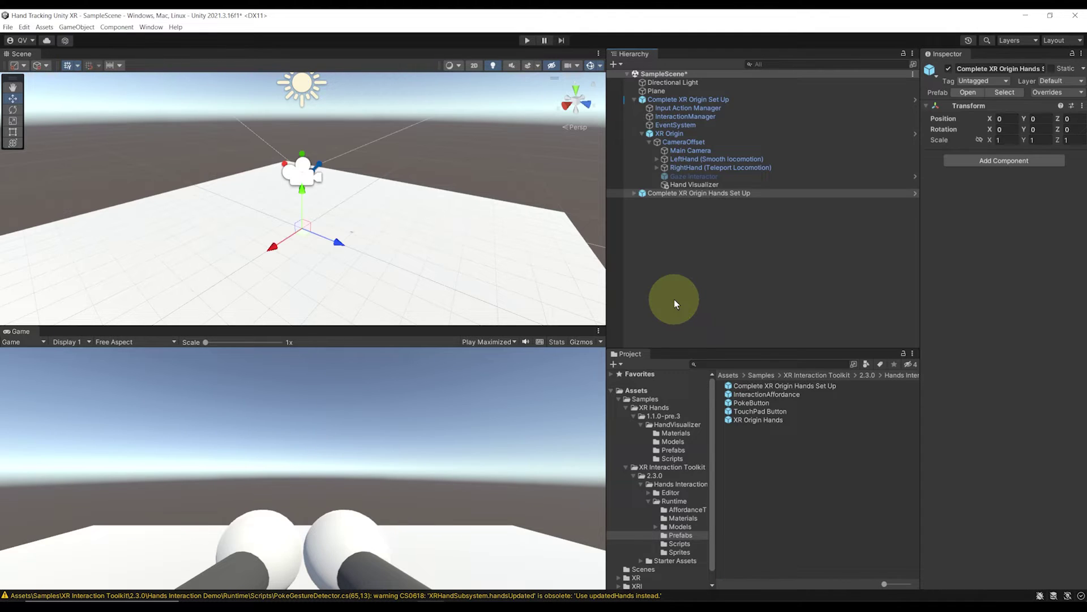
Expand the new hands rig down to CameraOffset and inspect both XR Origins and its Hand Visualizer
{"action": "left_click", "coordinate": [634, 194]}
{"action": "left_click", "coordinate": [641, 227]}
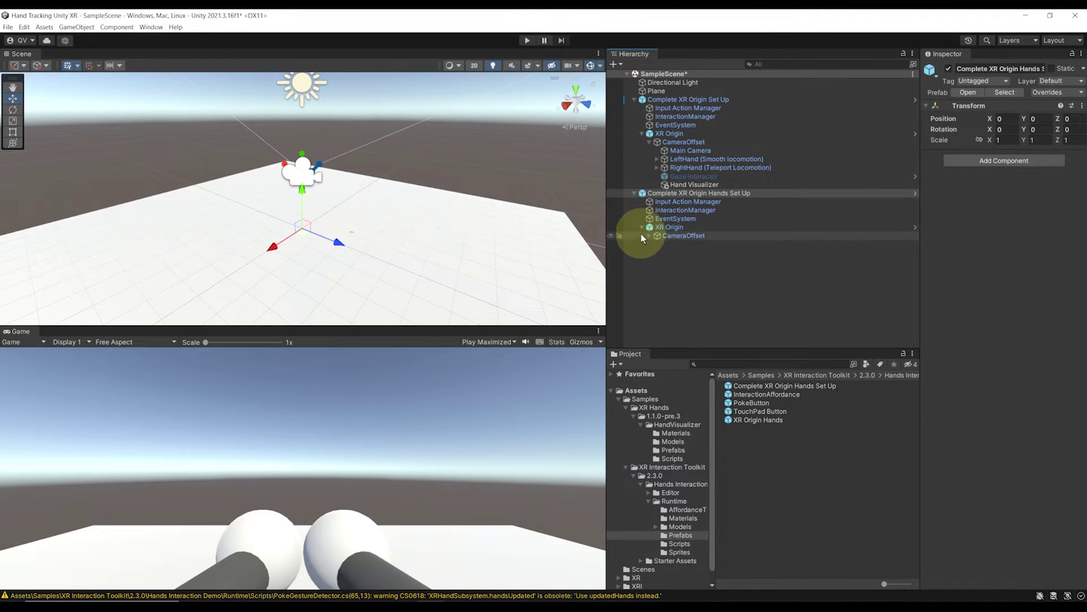
{"action": "left_click", "coordinate": [649, 235]}
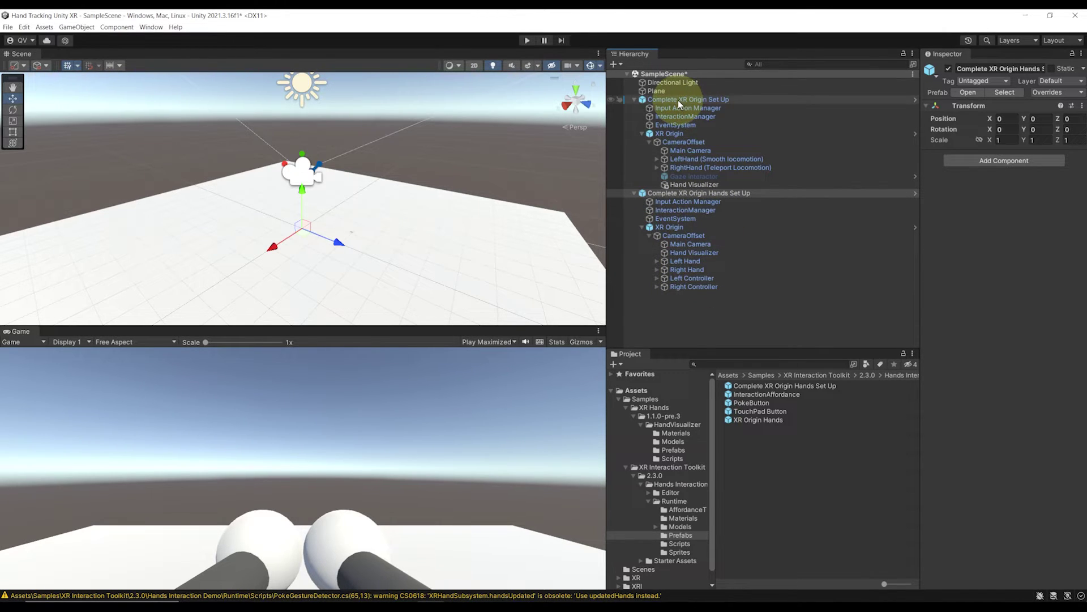
{"action": "left_click", "coordinate": [674, 133]}
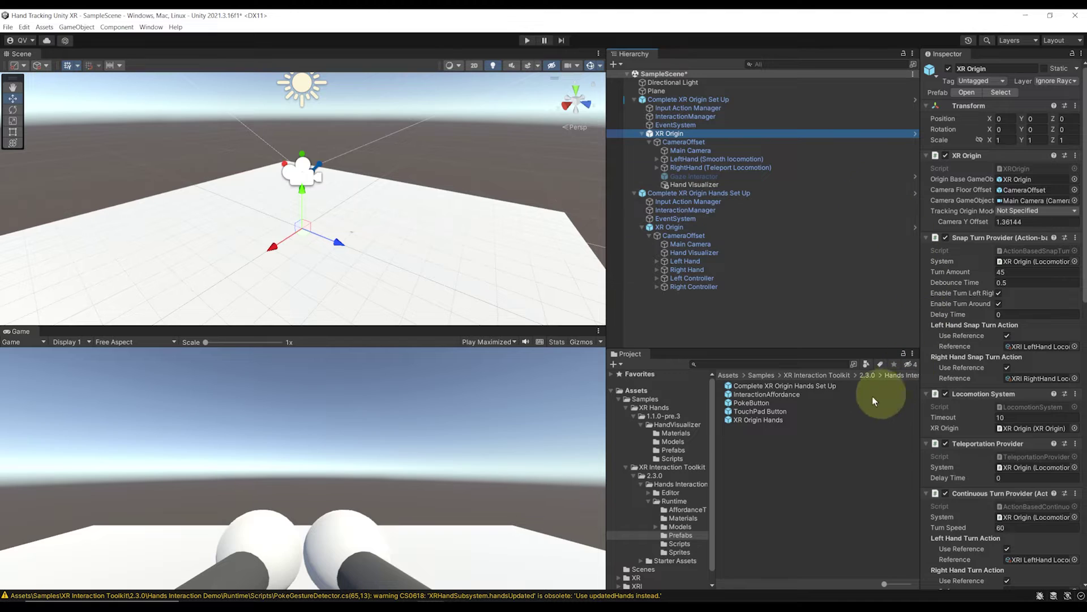
{"action": "left_click", "coordinate": [660, 226]}
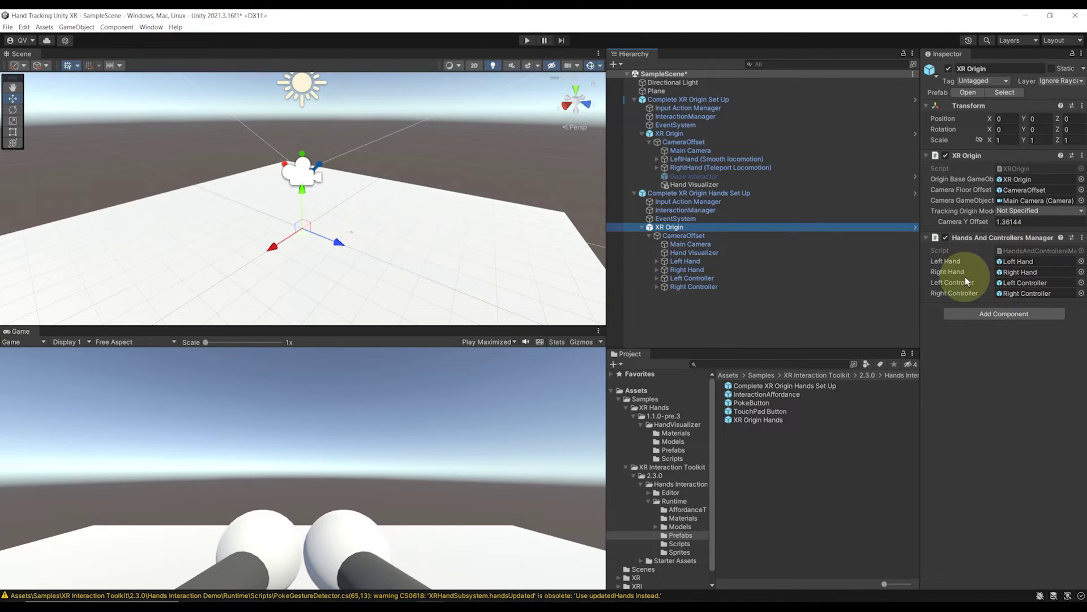
{"action": "left_click", "coordinate": [719, 253]}
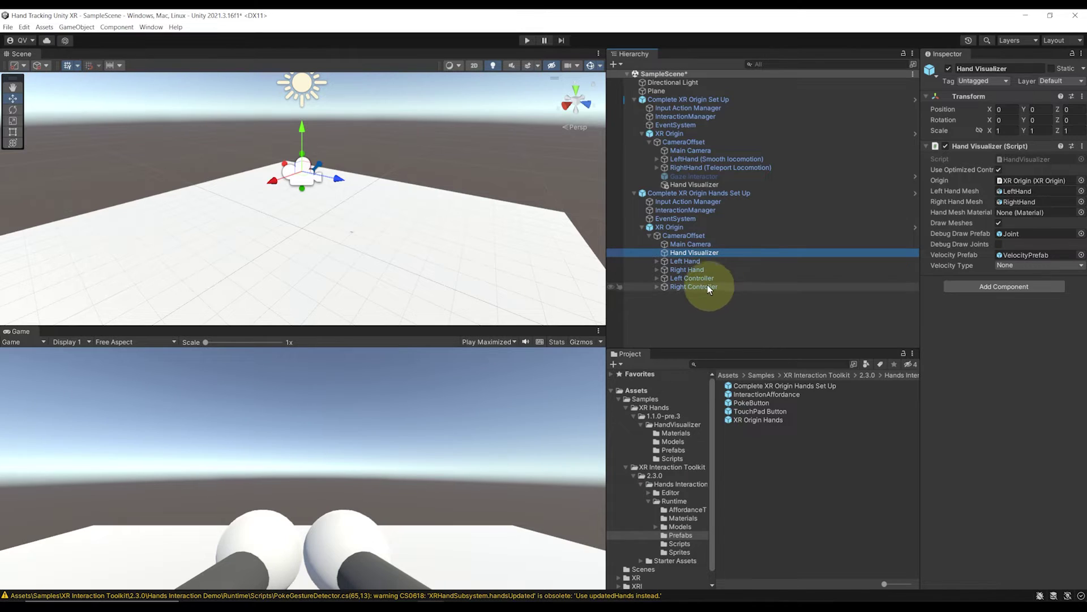
Expand both controllers and inspect the Left Controller's Poke, Direct and Ray Interactors
{"action": "left_click", "coordinate": [657, 277]}
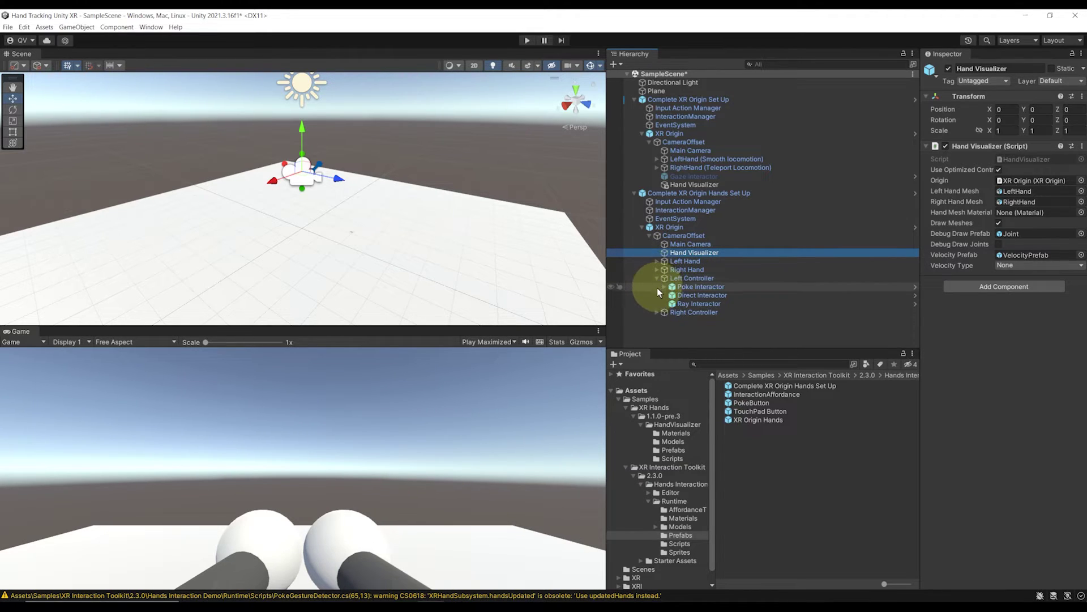
{"action": "left_click", "coordinate": [656, 312]}
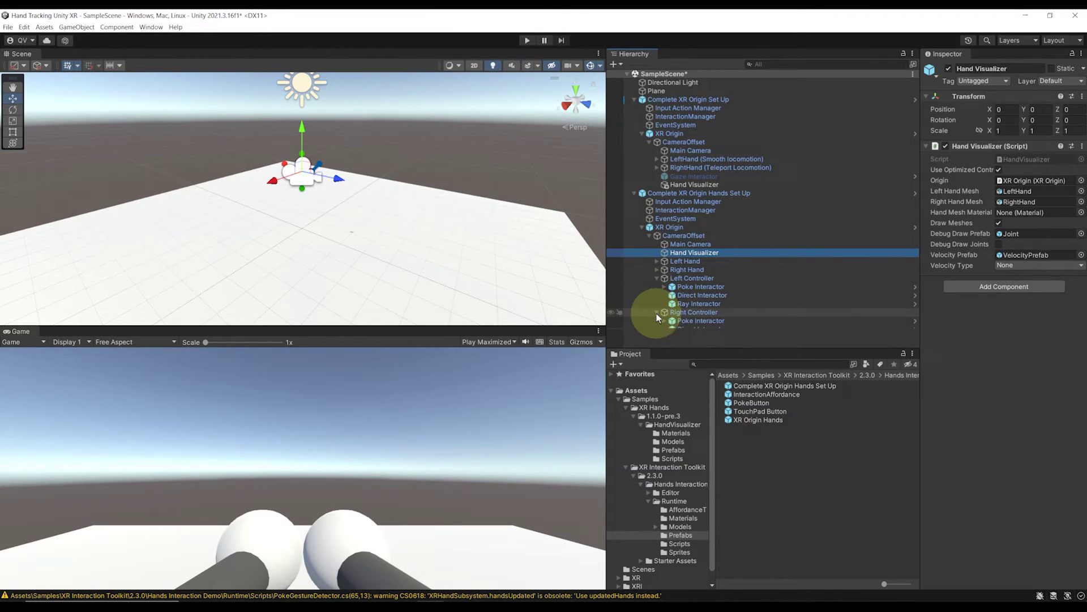
{"action": "left_click", "coordinate": [707, 287]}
{"action": "left_click", "coordinate": [708, 296]}
{"action": "left_click", "coordinate": [708, 304]}
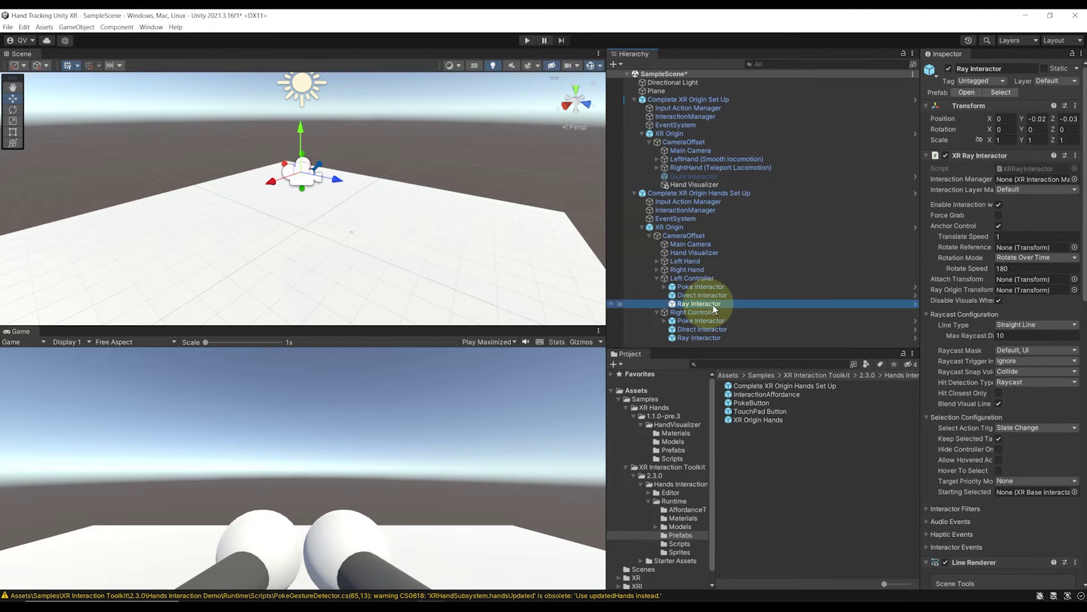
Expand both hands and inspect the Left Hand's Poke, Direct and Ray Interactors
{"action": "left_click", "coordinate": [657, 261]}
{"action": "left_click", "coordinate": [657, 295]}
{"action": "scroll", "coordinate": [736, 275], "scroll_direction": "down", "scroll_amount": 2}
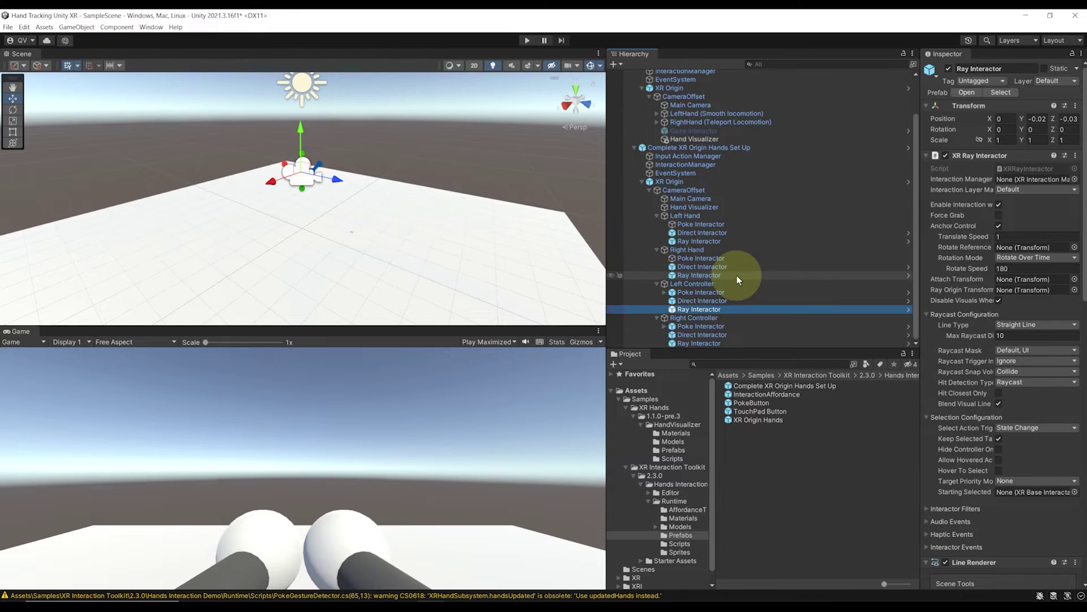
{"action": "left_click", "coordinate": [699, 224]}
{"action": "left_click", "coordinate": [700, 233]}
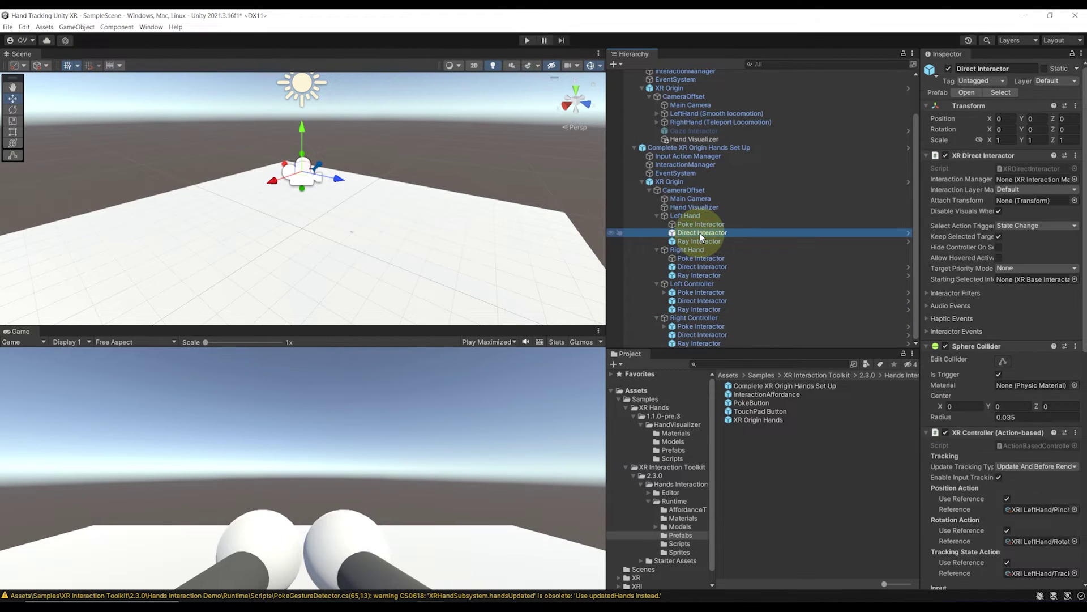
{"action": "left_click", "coordinate": [701, 241]}
{"action": "left_click", "coordinate": [702, 233]}
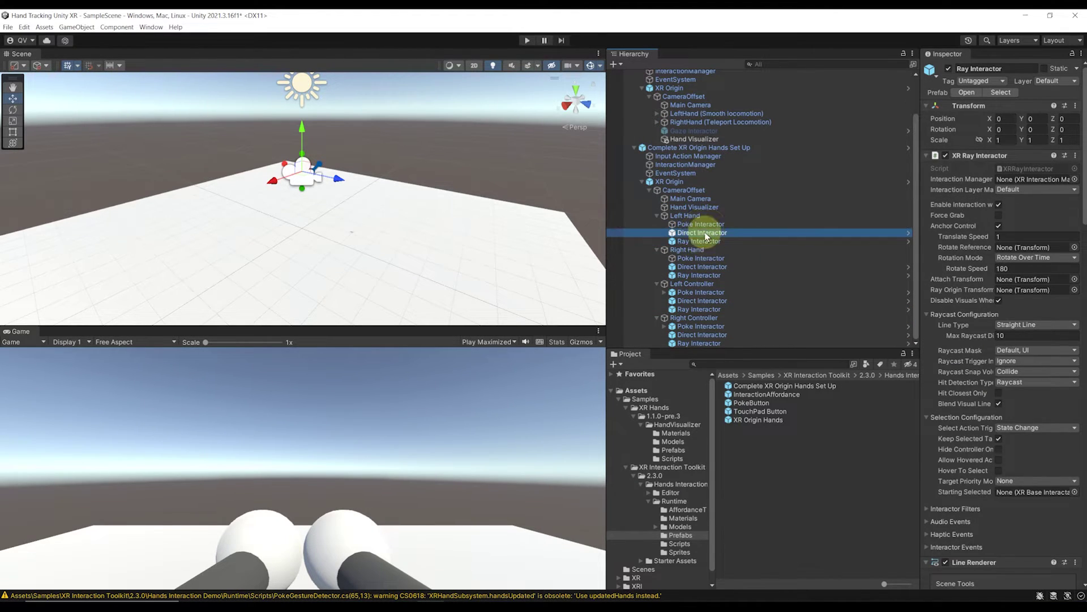
{"action": "left_click_drag", "start_coordinate": [910, 263], "coordinate": [790, 261]}
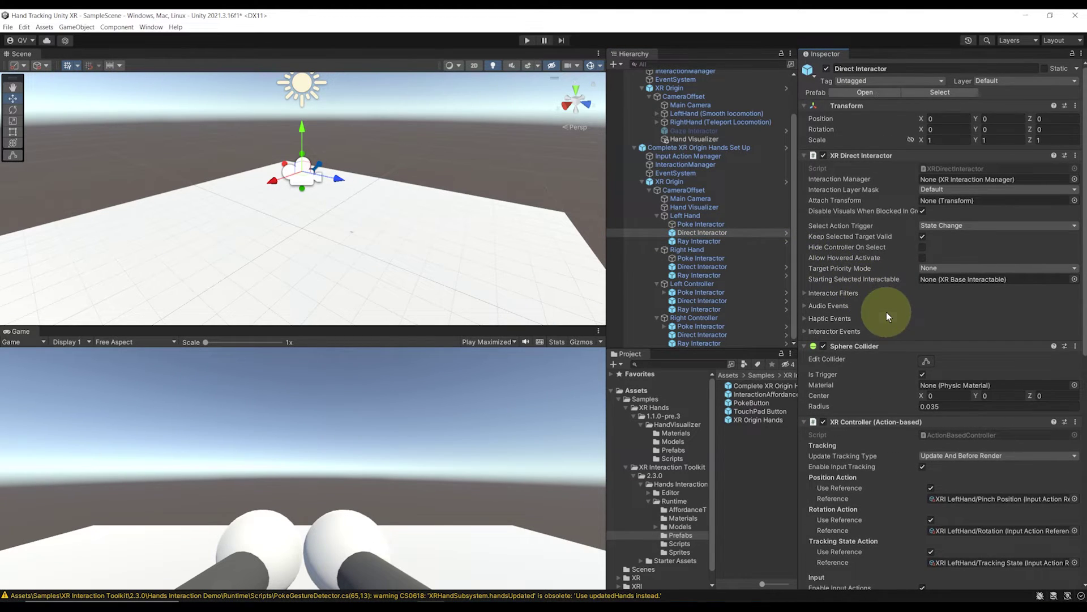
{"action": "scroll", "coordinate": [886, 312], "scroll_direction": "down", "scroll_amount": 5}
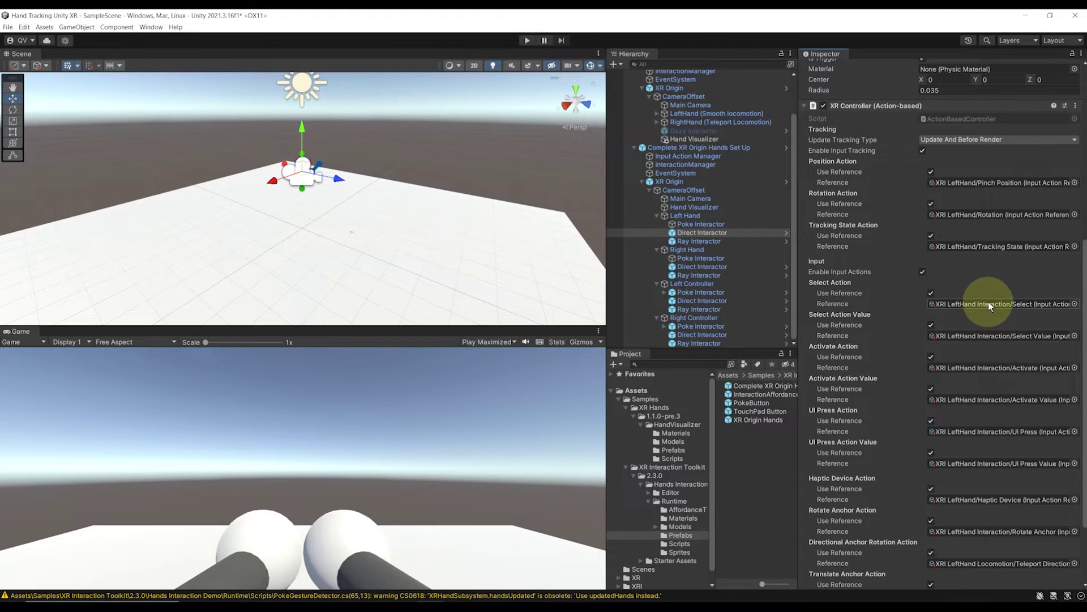
{"action": "double_click", "coordinate": [989, 304]}
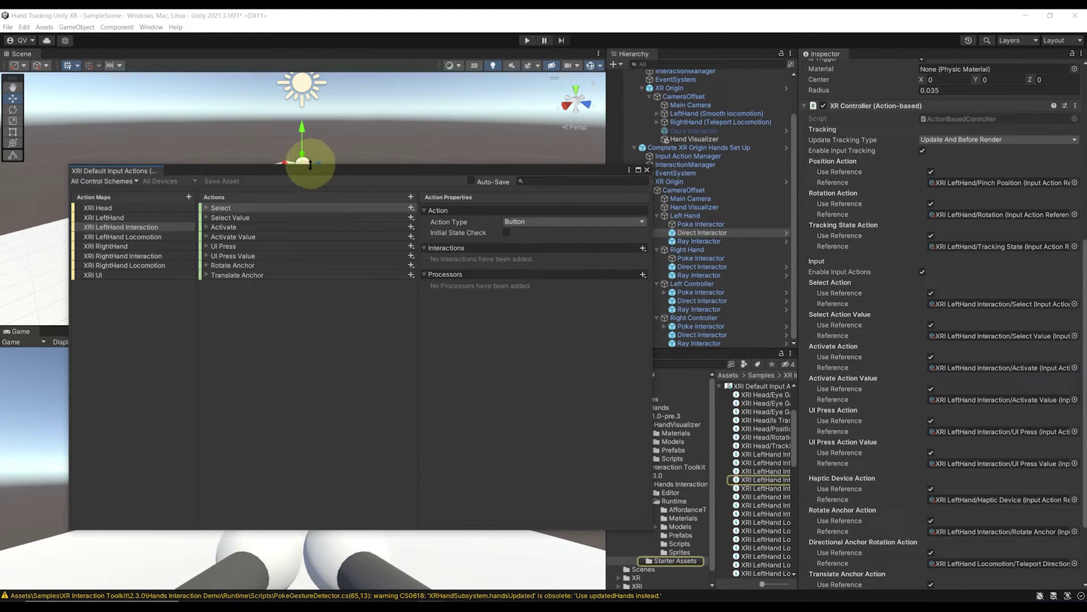
{"action": "left_click_drag", "start_coordinate": [309, 166], "coordinate": [500, 194]}
{"action": "left_click", "coordinate": [395, 236]}
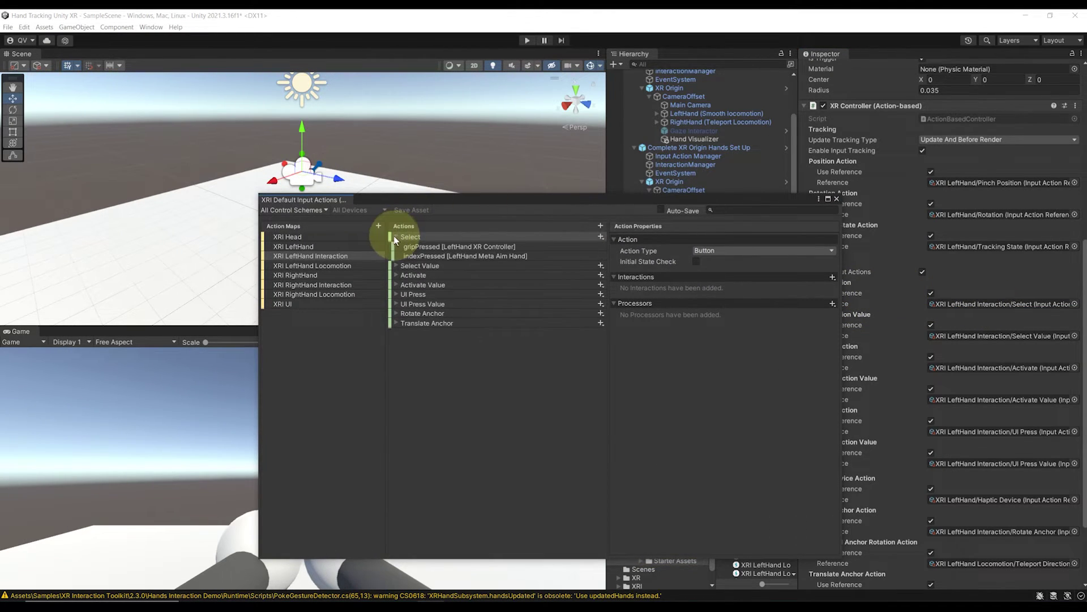
{"action": "left_click", "coordinate": [439, 247]}
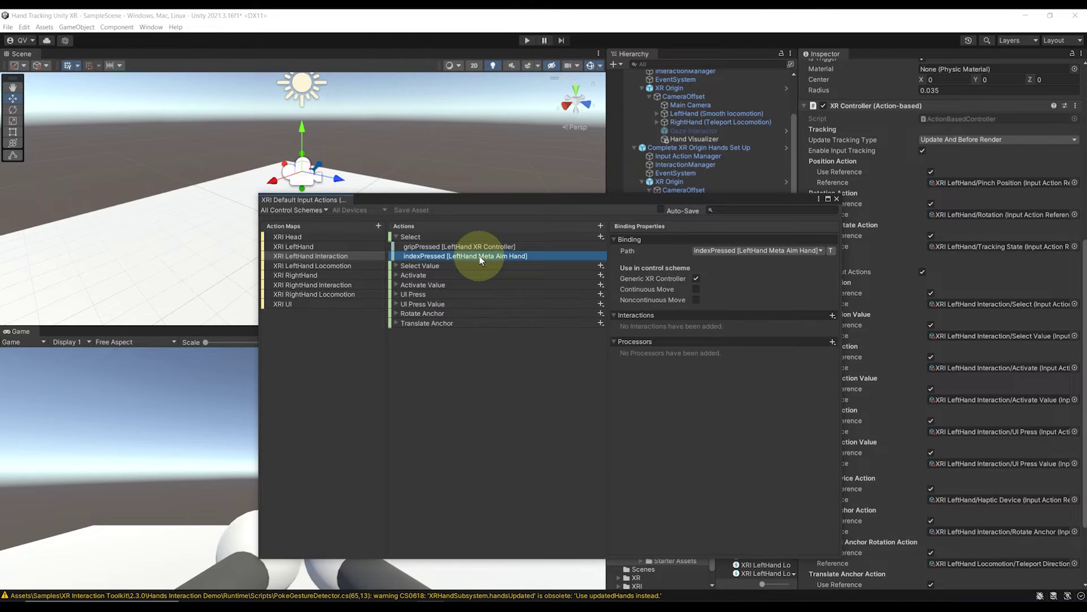
{"action": "left_click", "coordinate": [837, 198]}
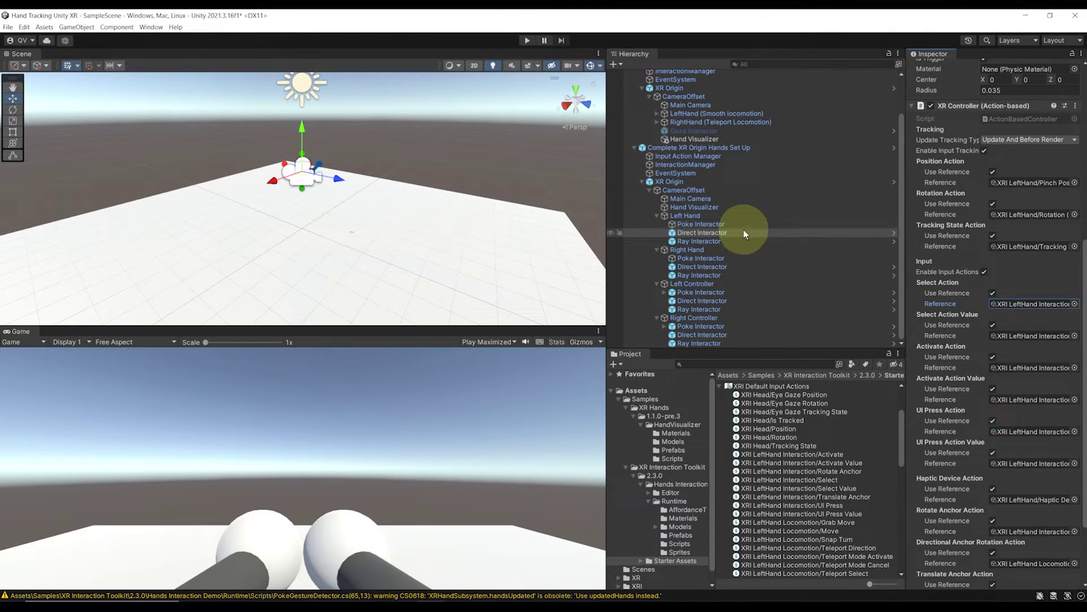
Delete the old Complete XR Origin Set Up, then run the scene with the hands rig
{"action": "scroll", "coordinate": [714, 170], "scroll_direction": "up", "scroll_amount": 3}
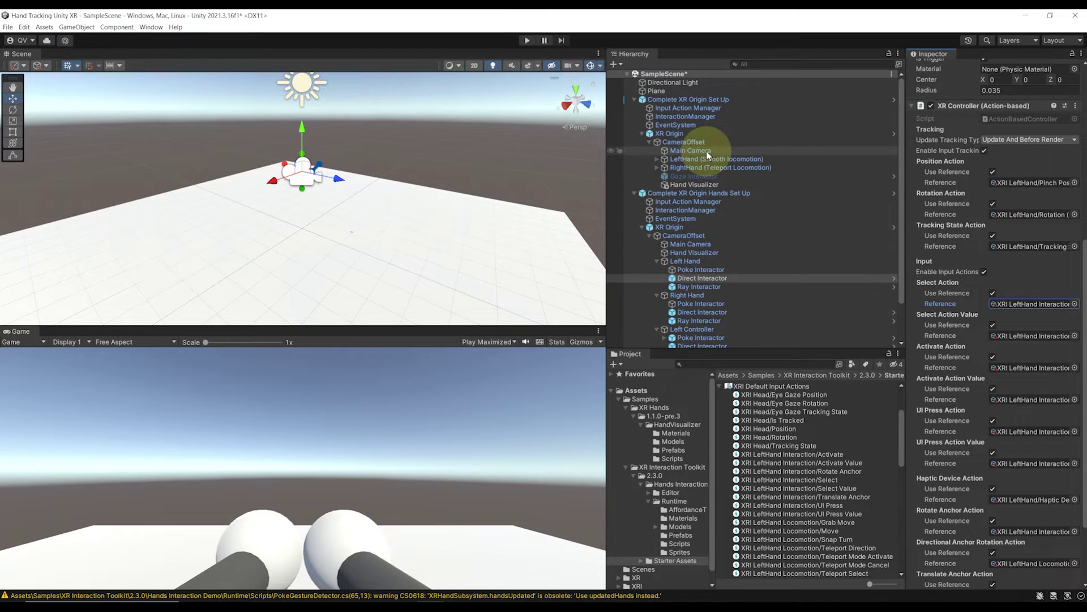
{"action": "left_click", "coordinate": [678, 99]}
{"action": "key", "text": "Delete"}
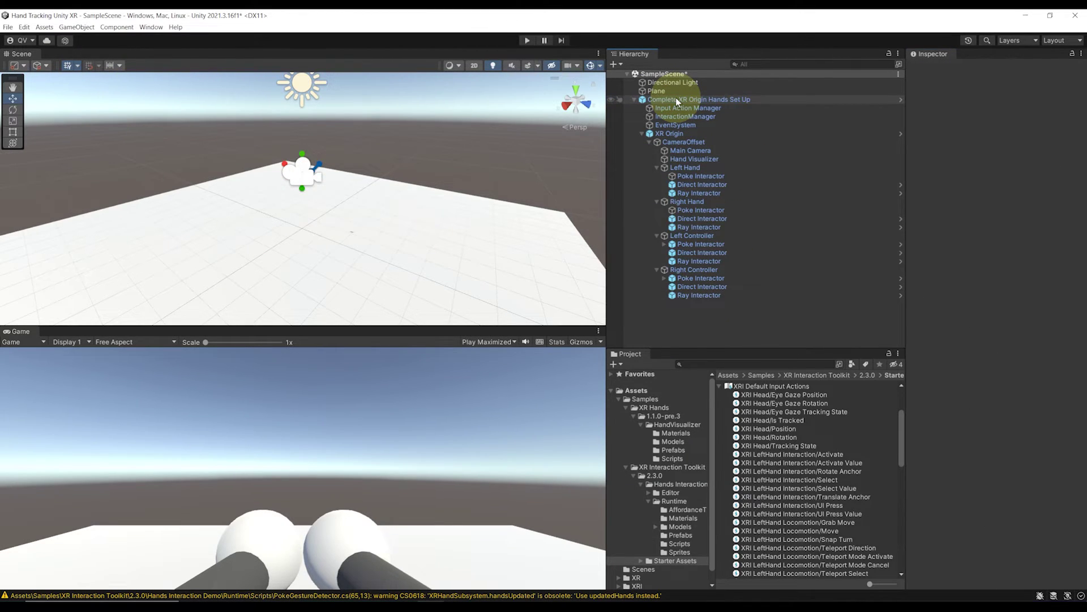
{"action": "left_click", "coordinate": [678, 99]}
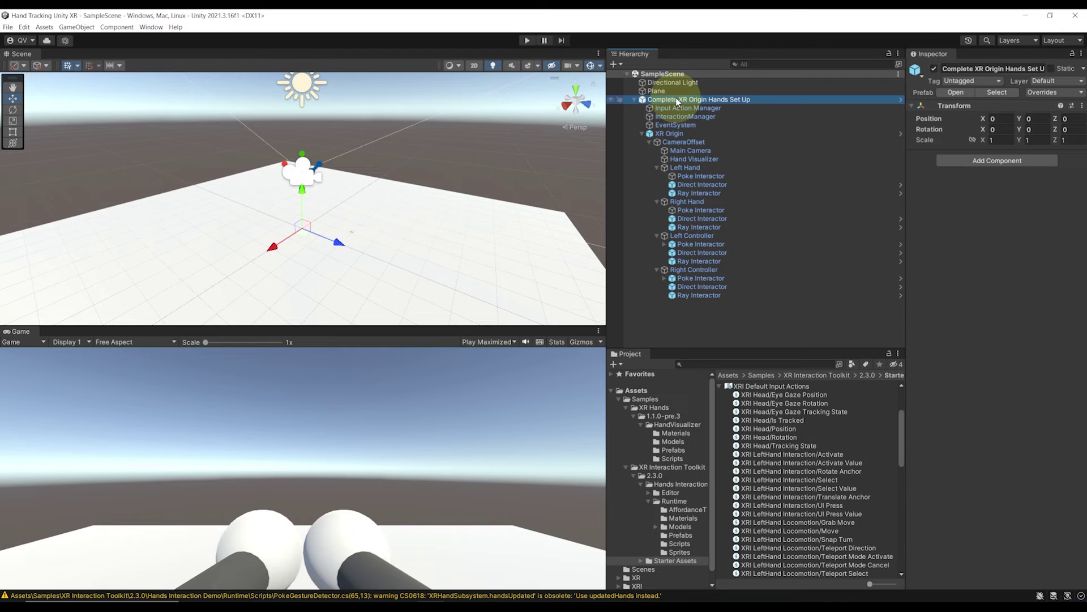
{"action": "left_click", "coordinate": [528, 40]}
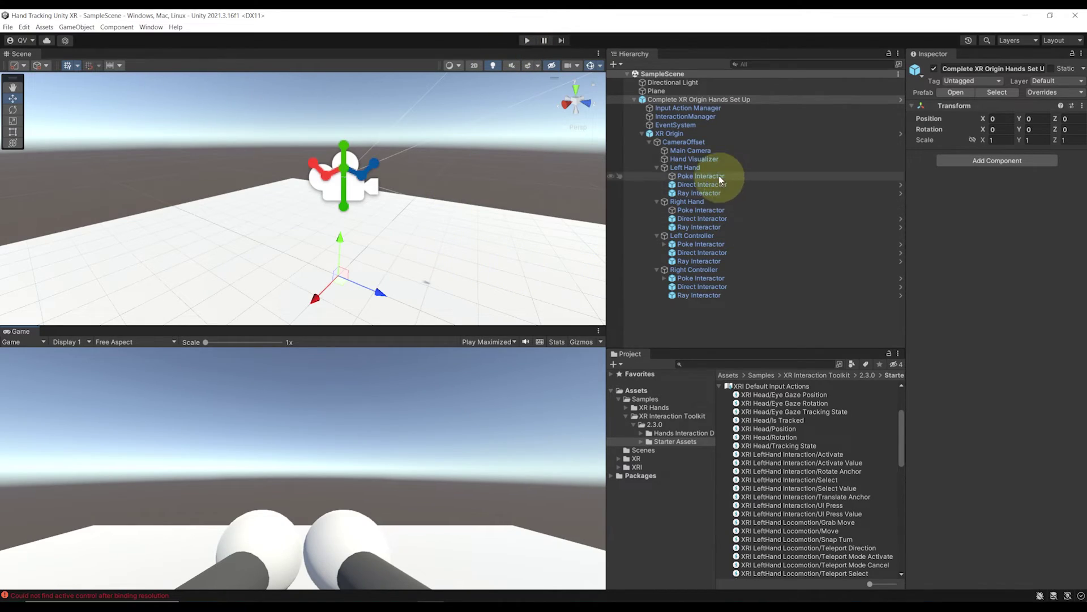
Apply the Blue material from Assets to the Hand Visualizer's hand meshes and run play mode
{"action": "left_click", "coordinate": [705, 161]}
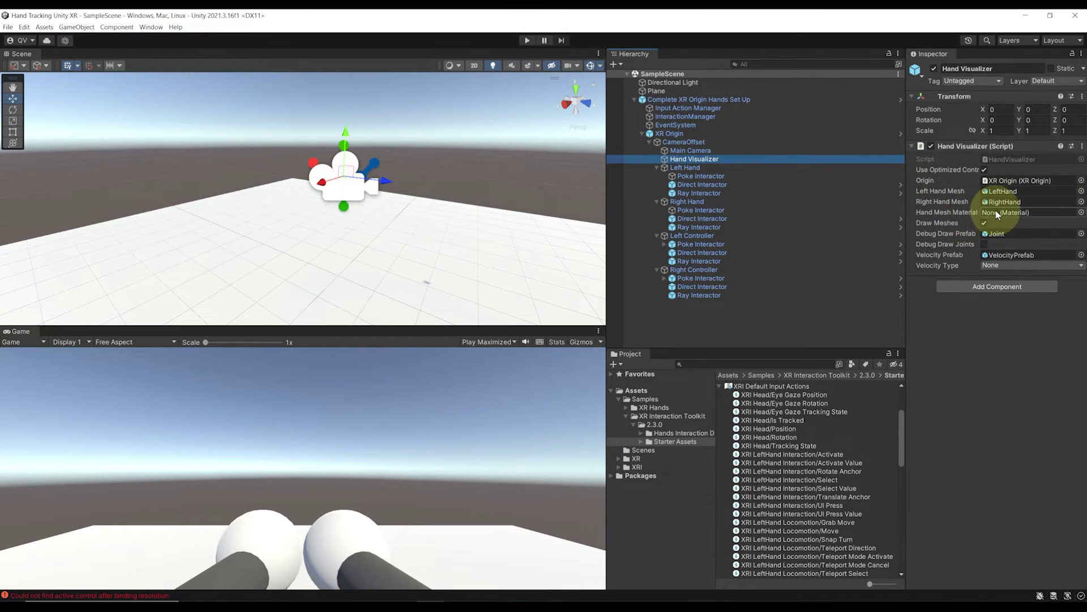
{"action": "left_click_drag", "start_coordinate": [906, 216], "coordinate": [854, 220]}
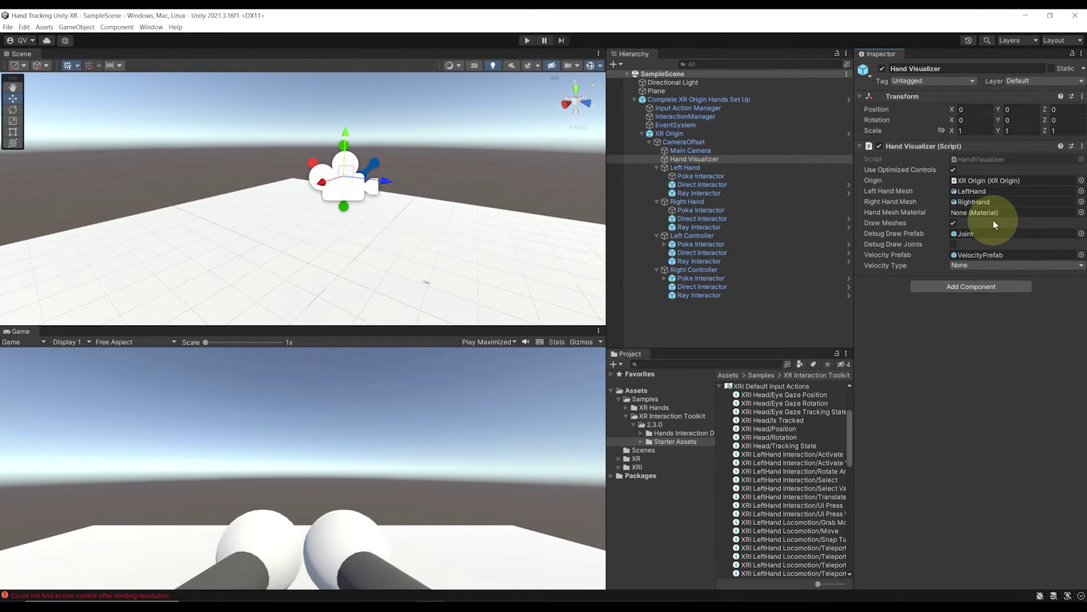
{"action": "left_click", "coordinate": [638, 390]}
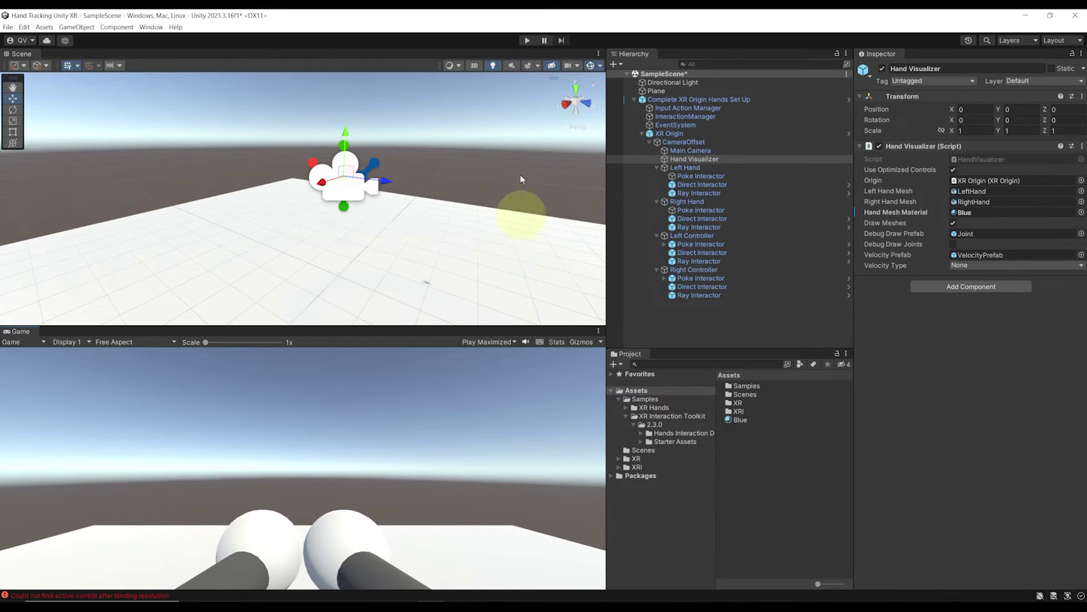
{"action": "left_click", "coordinate": [525, 39]}
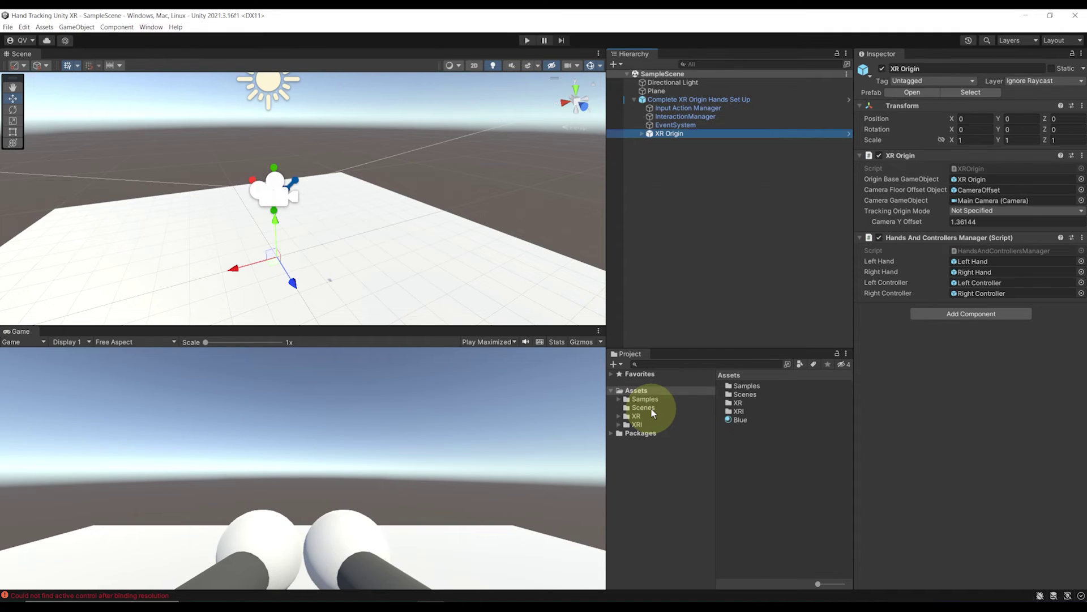
Open HandsDemoScene from Samples > XR Interaction Toolkit > 2.3.0 > Hands Interaction Demo > Runtime
{"action": "left_click", "coordinate": [646, 399]}
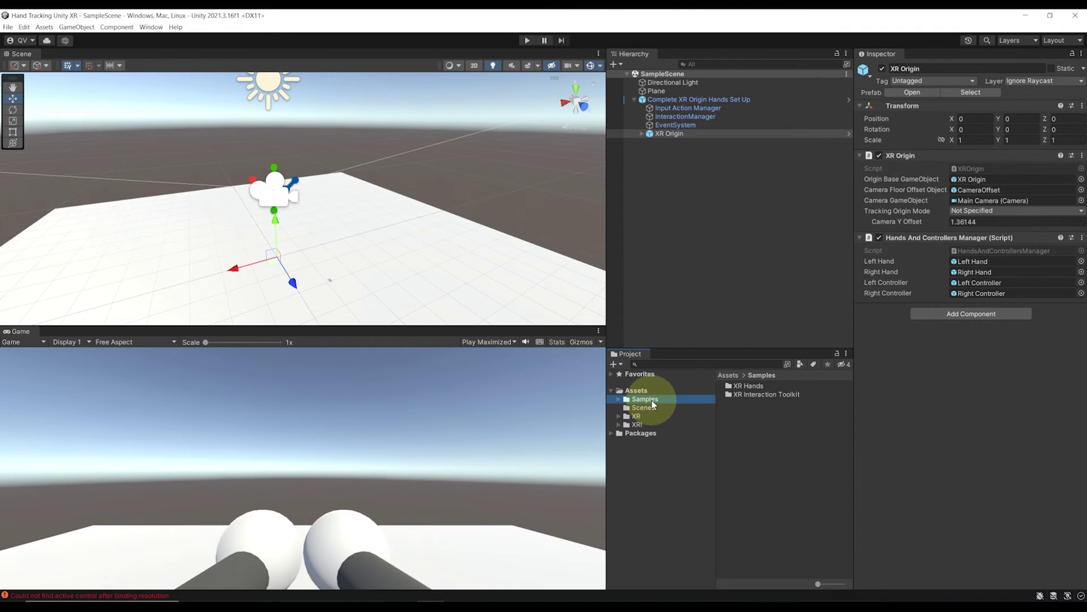
{"action": "double_click", "coordinate": [750, 395]}
{"action": "double_click", "coordinate": [746, 386]}
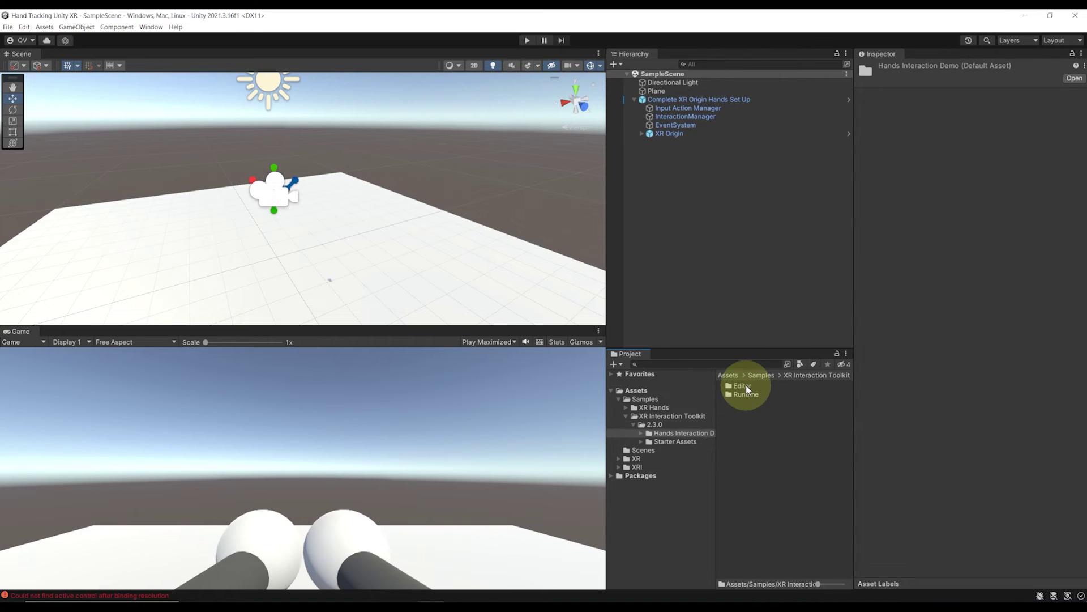
{"action": "double_click", "coordinate": [755, 398]}
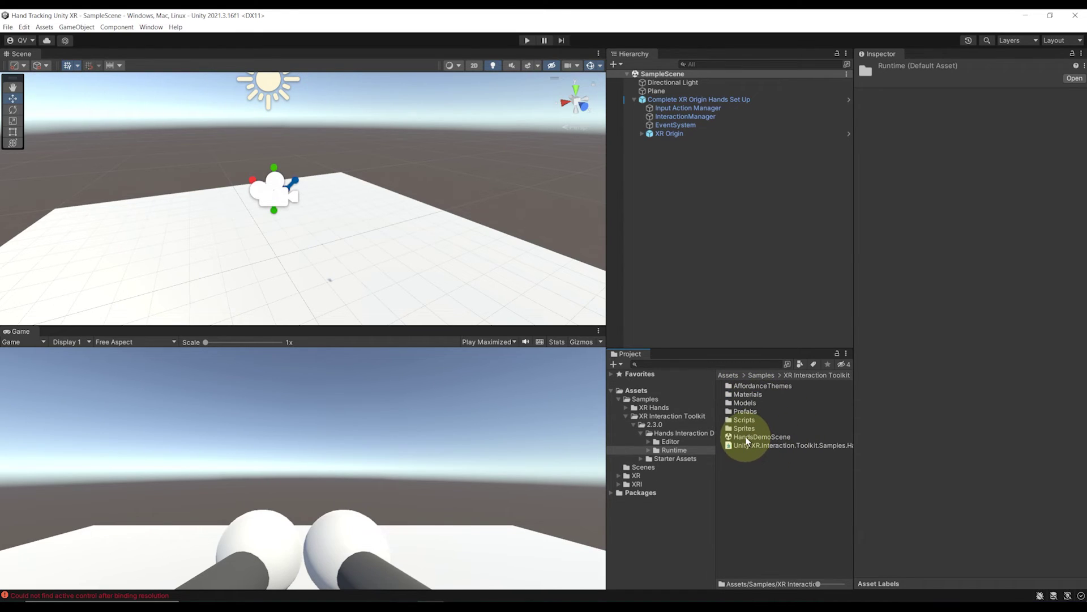
{"action": "double_click", "coordinate": [762, 437]}
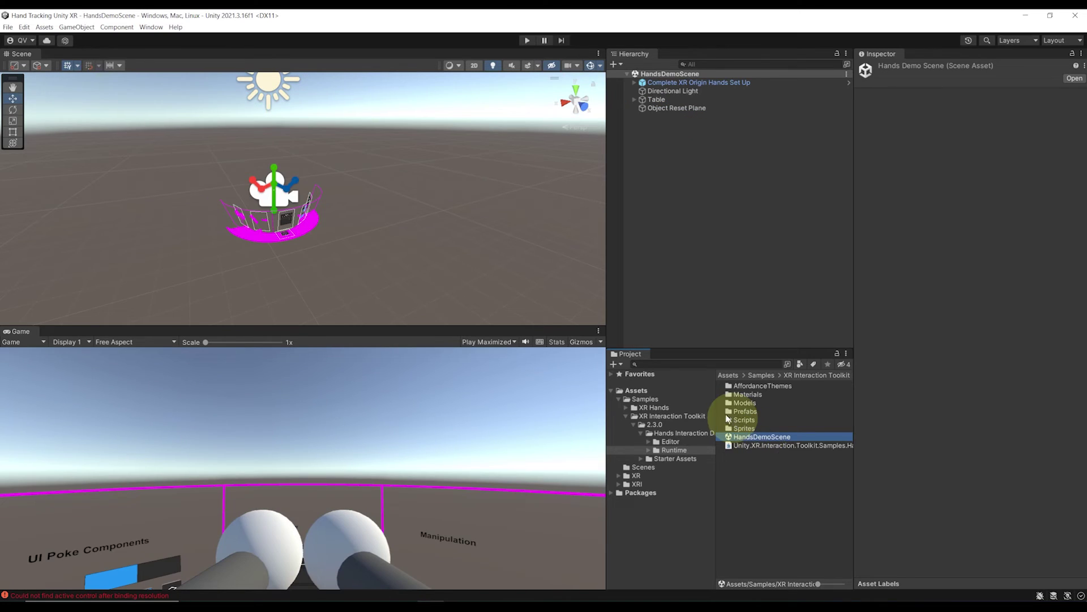
Orbit the Scene view around the demo table and its interaction panels
{"action": "right_click_drag", "start_coordinate": [465, 232], "coordinate": [400, 164]}
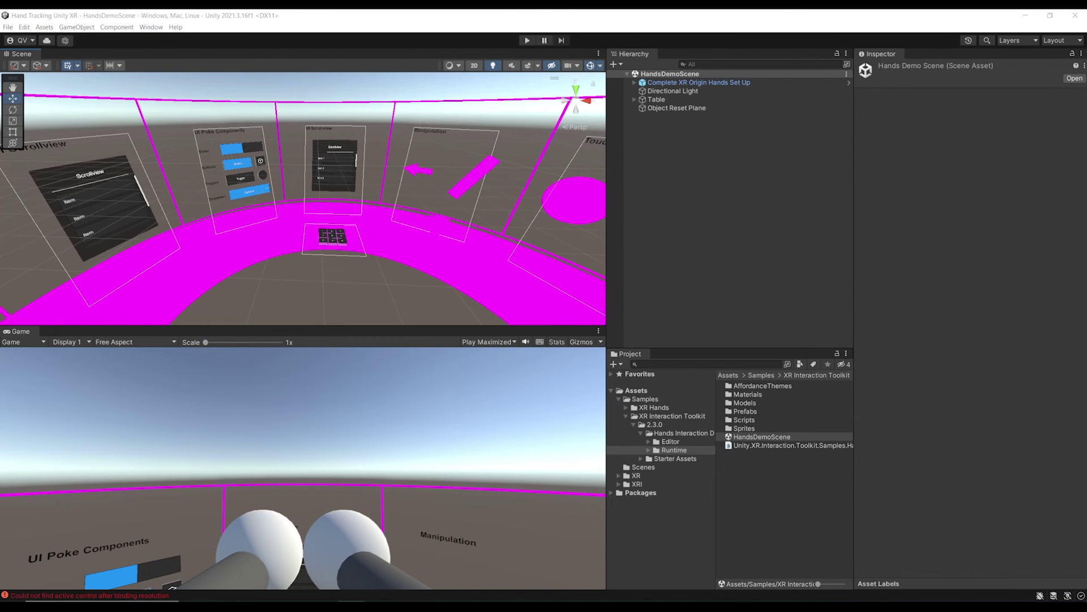
{"action": "right_click_drag", "start_coordinate": [393, 199], "coordinate": [368, 226]}
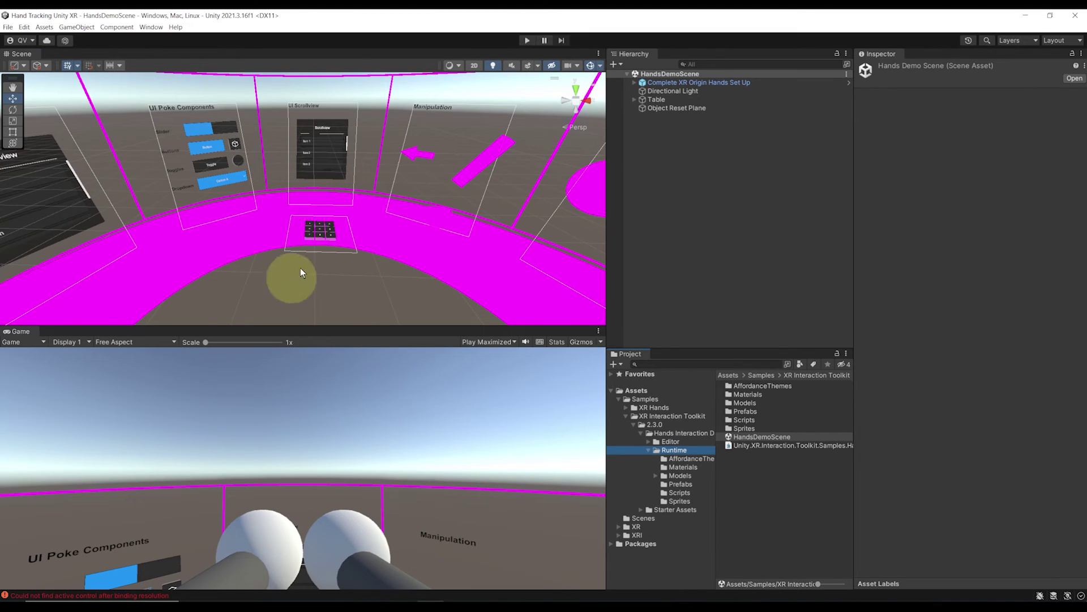
{"action": "right_click_drag", "start_coordinate": [468, 218], "coordinate": [507, 261]}
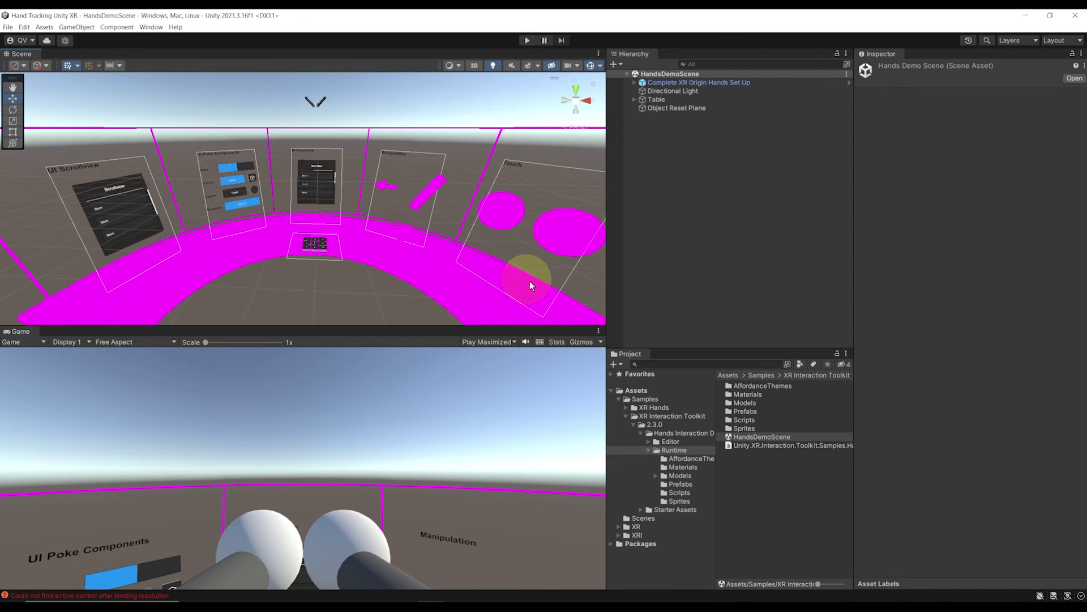
Select all ten demo materials, including PrimitivesYellow, and assign them the Standard shader
{"action": "left_click", "coordinate": [682, 466]}
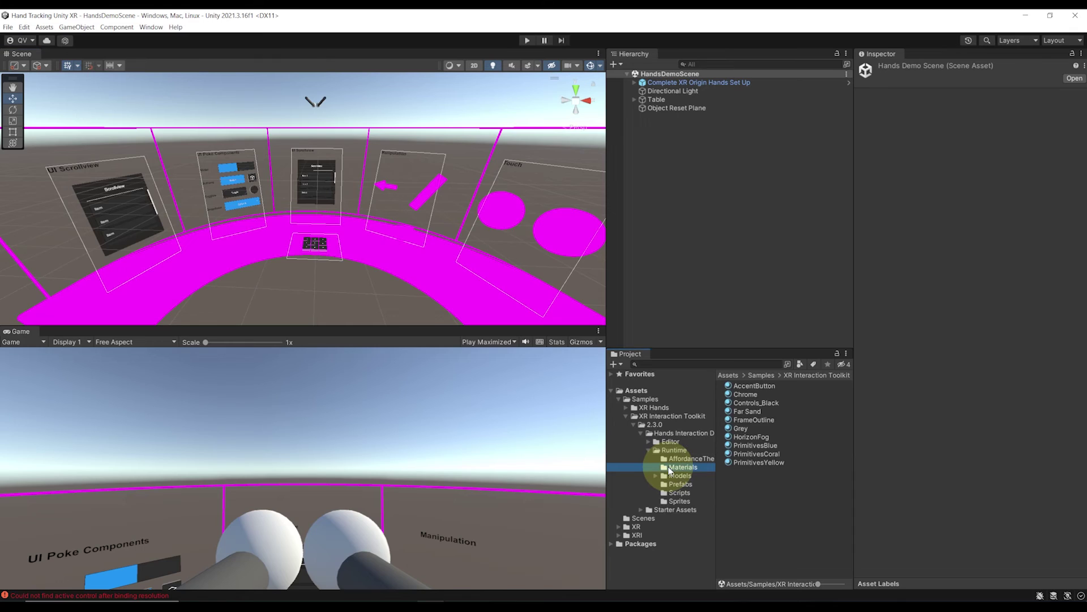
{"action": "left_click", "coordinate": [756, 463]}
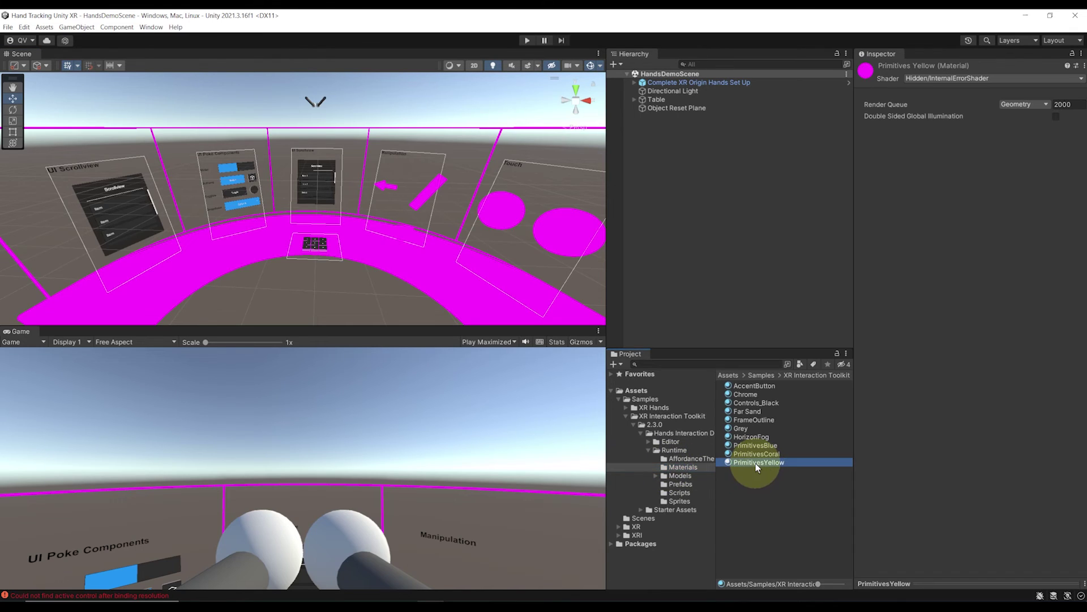
{"action": "left_click", "coordinate": [747, 386], "text": "shift"}
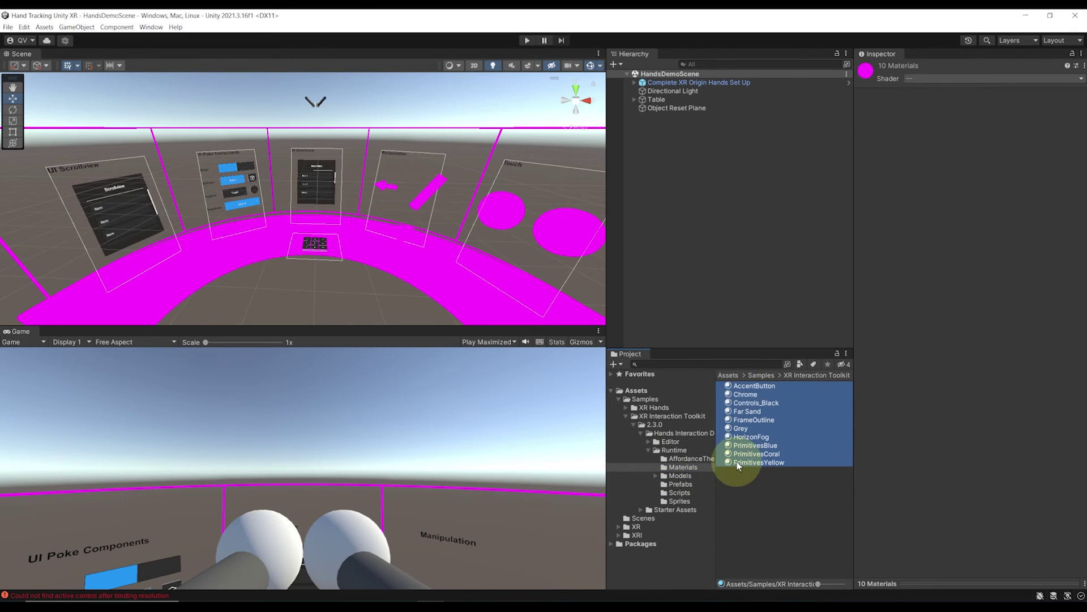
{"action": "left_click", "coordinate": [925, 79]}
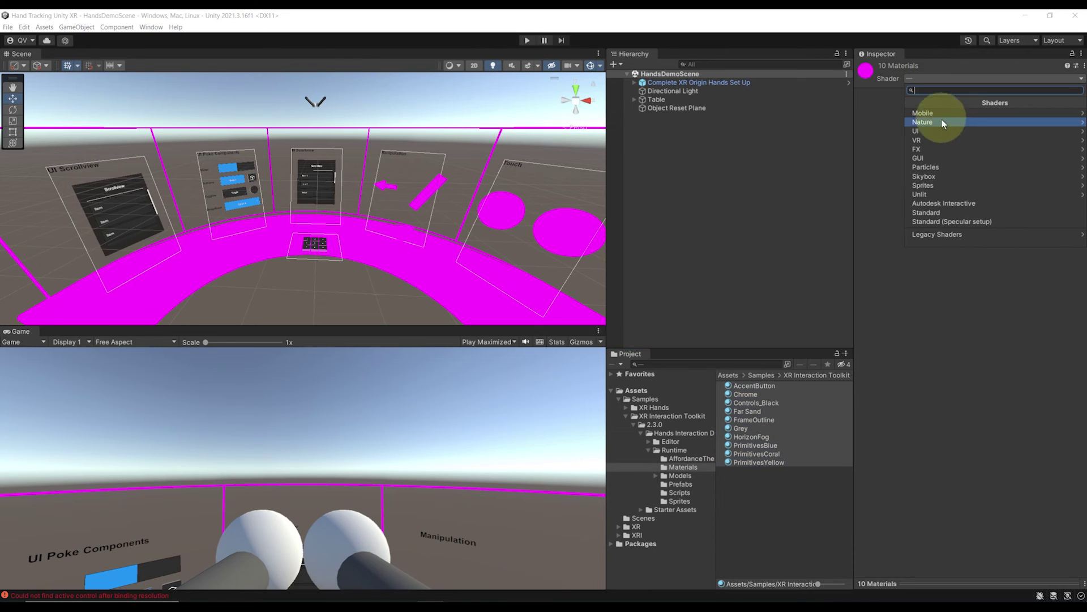
{"action": "left_click", "coordinate": [951, 214]}
{"action": "right_click_drag", "start_coordinate": [429, 218], "coordinate": [442, 227]}
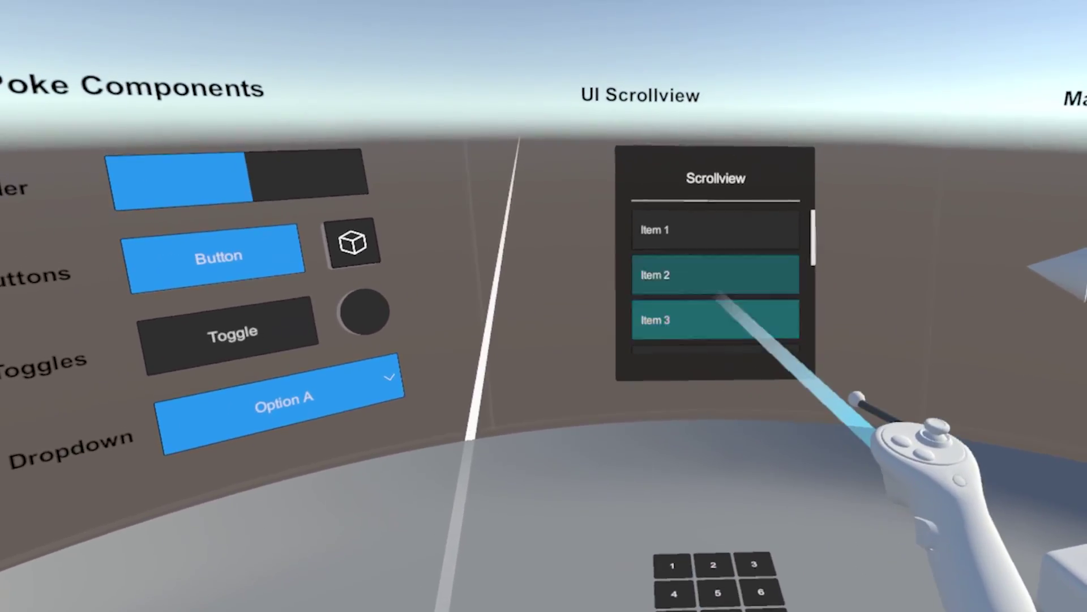
In play mode, grab the Manipulation arrow with the controller and select Item 5 in the scrollview
{"action": "left_click_drag", "start_coordinate": [777, 311], "coordinate": [753, 214]}
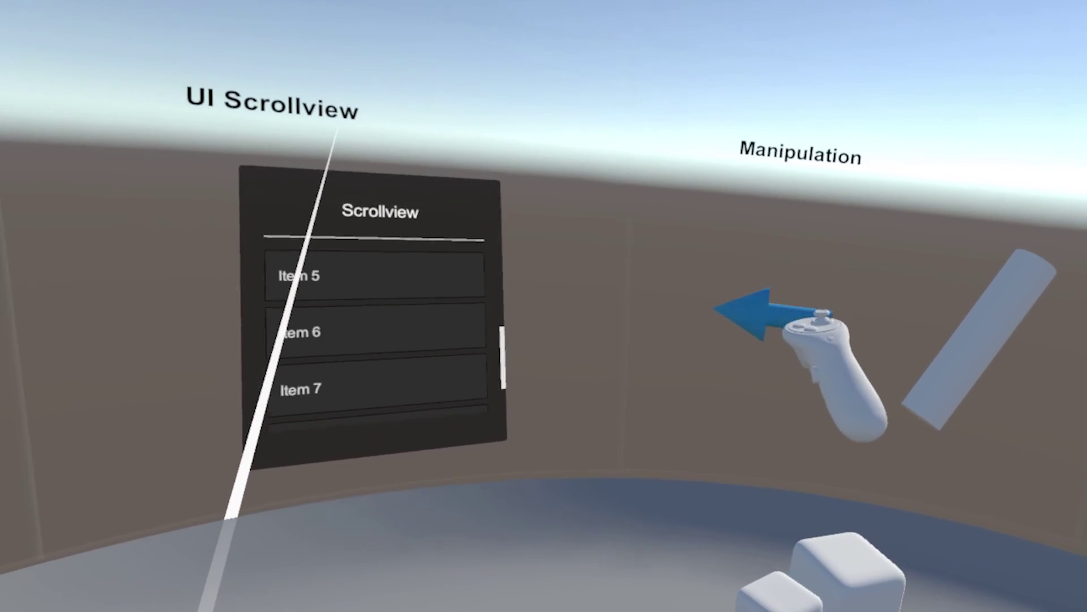
{"action": "left_click_drag", "start_coordinate": [814, 311], "coordinate": [934, 362]}
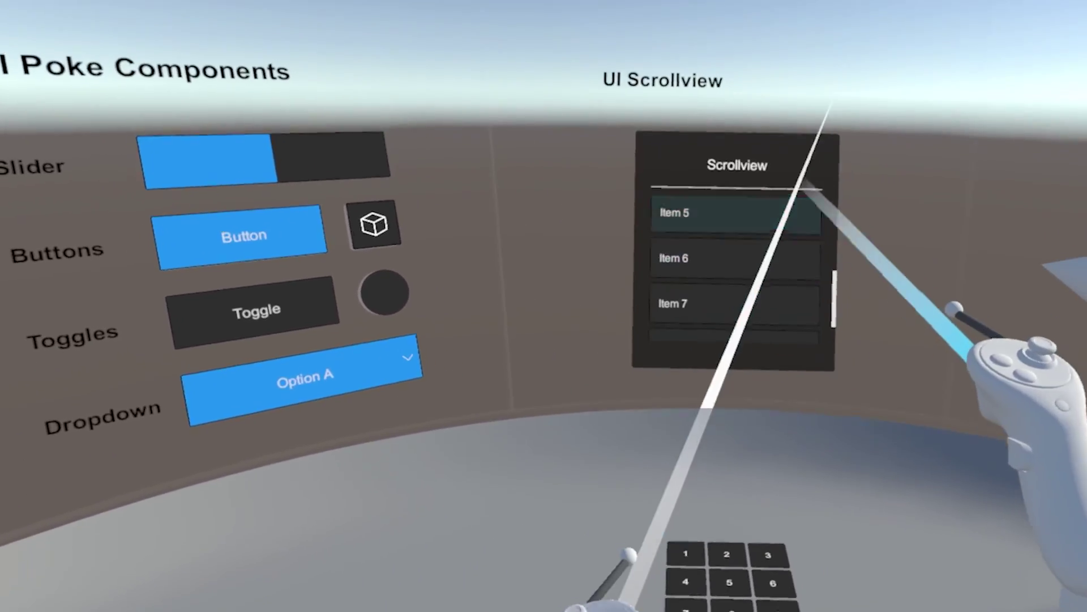
{"action": "left_click", "coordinate": [793, 213]}
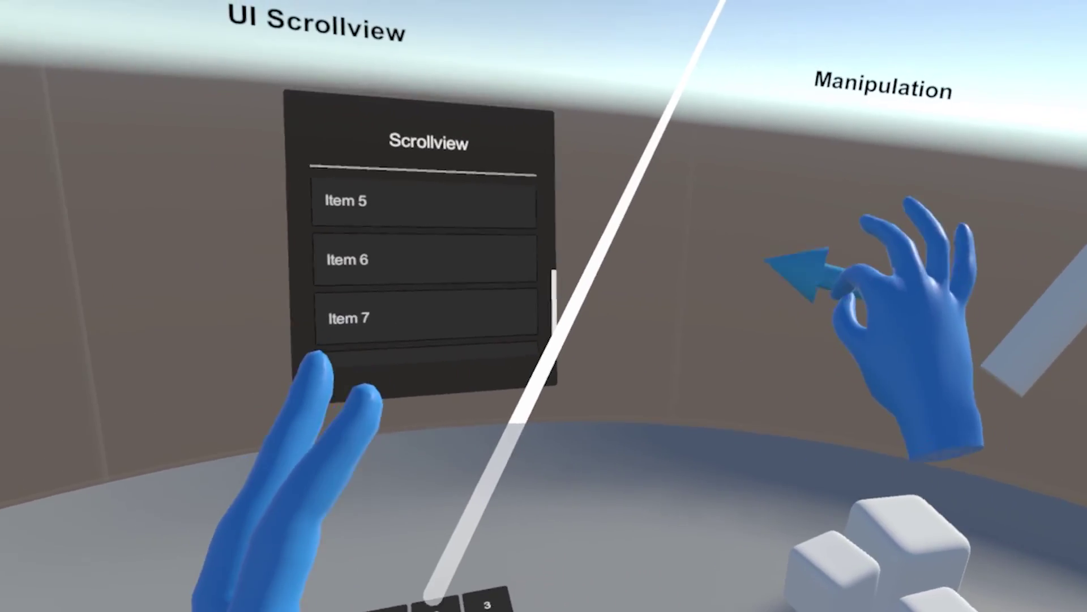
With the blue tracked hands, pinch-move the arrow, then poke Item 8, a number-pad key and the Toggle
{"action": "left_click_drag", "start_coordinate": [838, 283], "coordinate": [804, 369]}
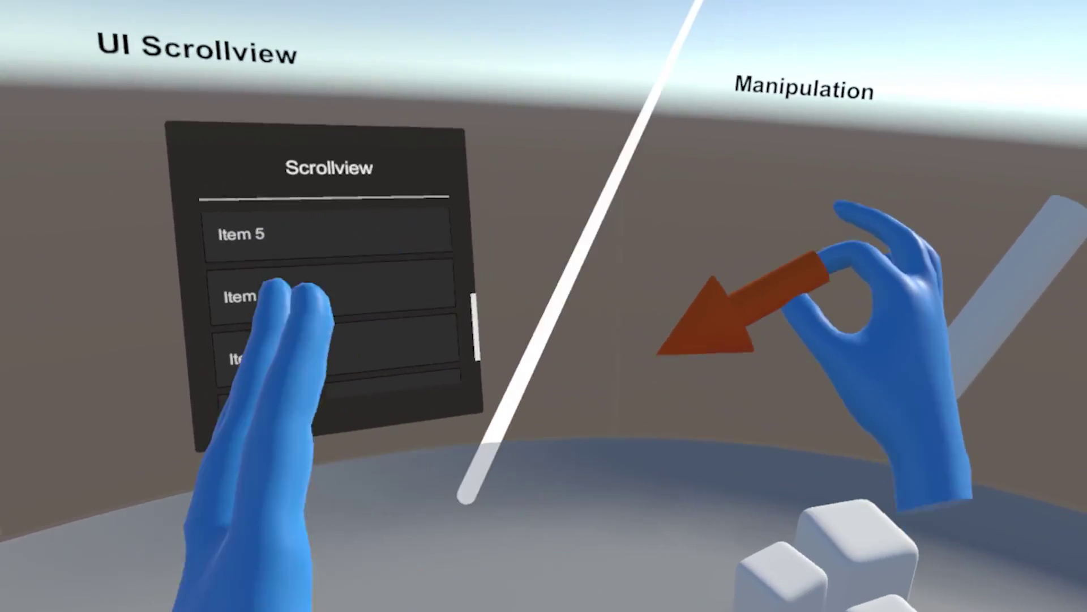
{"action": "left_click_drag", "start_coordinate": [821, 266], "coordinate": [1065, 340]}
{"action": "left_click_drag", "start_coordinate": [821, 317], "coordinate": [858, 130]}
{"action": "left_click", "coordinate": [773, 280]}
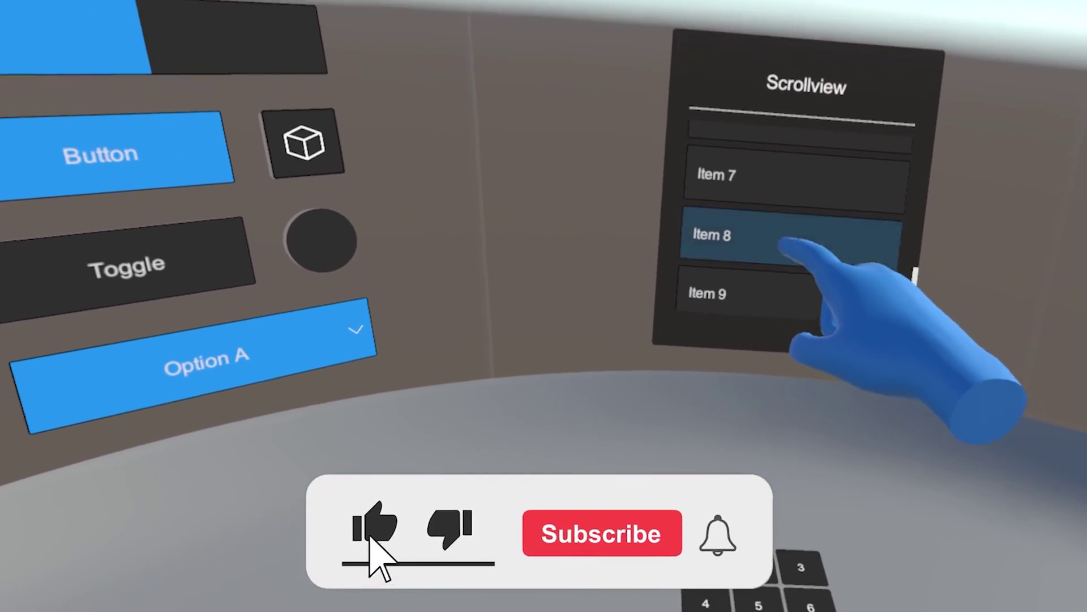
{"action": "left_click", "coordinate": [765, 384]}
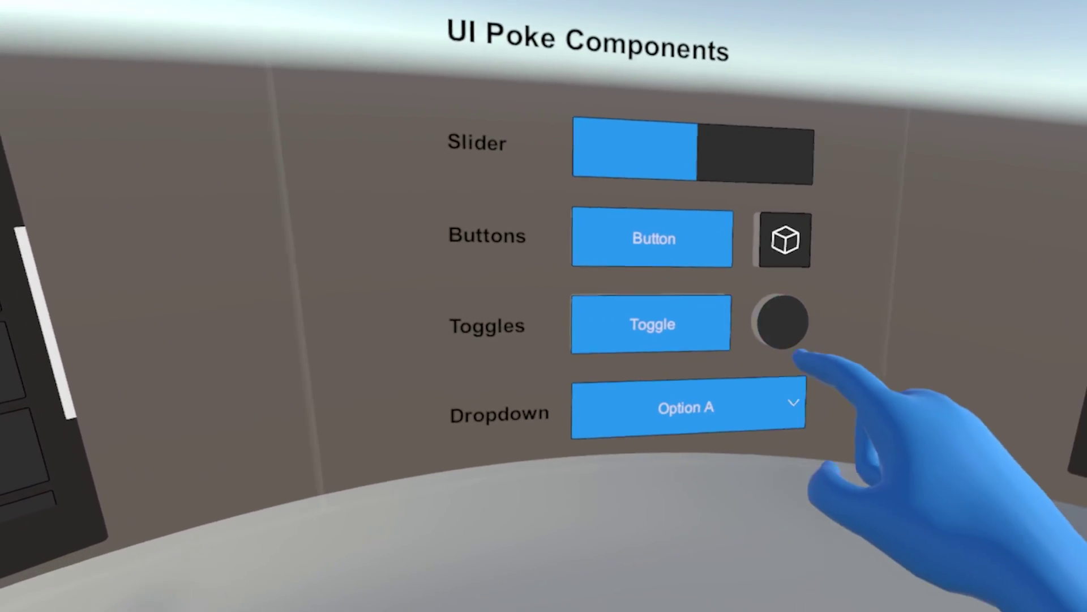
{"action": "left_click", "coordinate": [889, 397]}
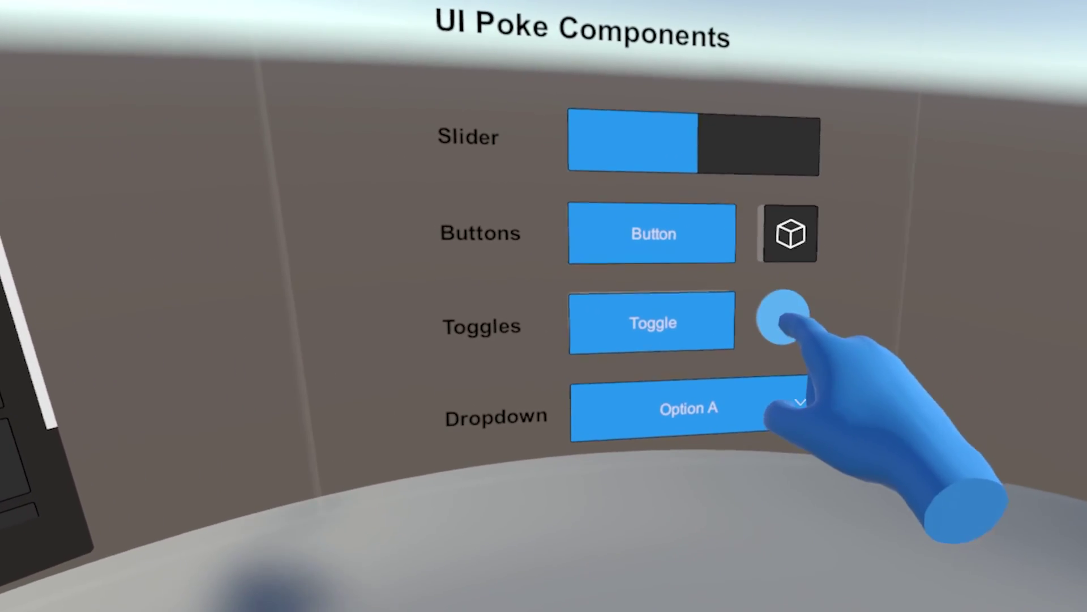